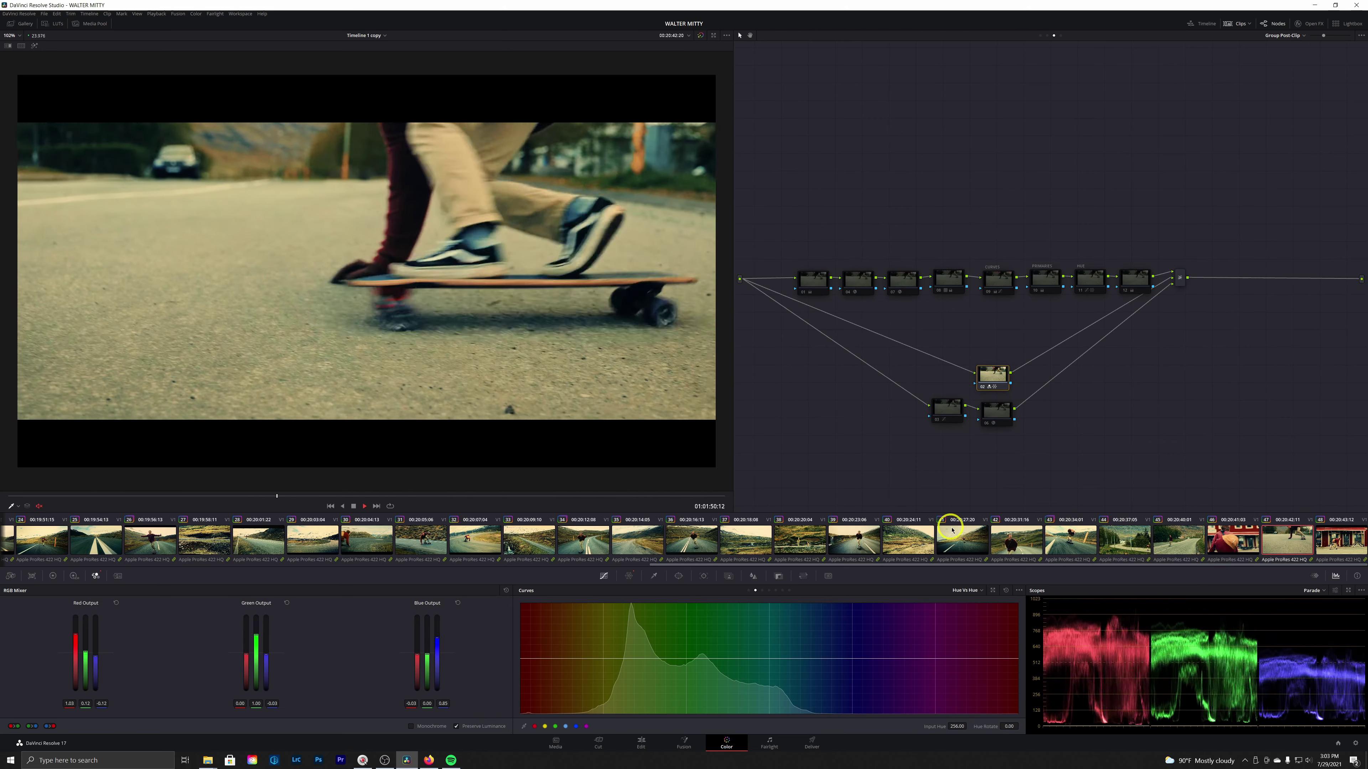
Stop playback and review clips 24 and 25, scrubbing through the road shots to examine the current grade
{"action": "key", "text": "space"}
{"action": "scroll", "coordinate": [931, 544], "scroll_direction": "up", "scroll_amount": 10}
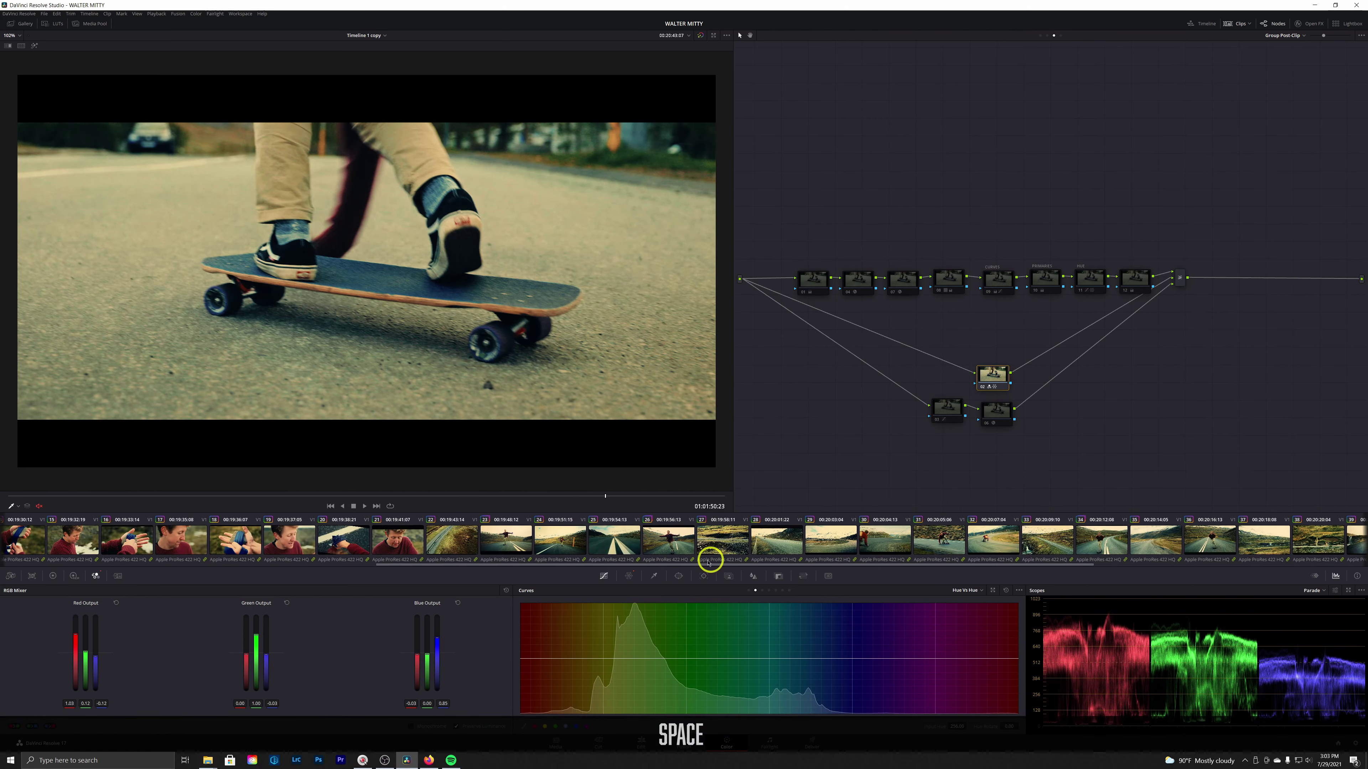
{"action": "left_click", "coordinate": [566, 542]}
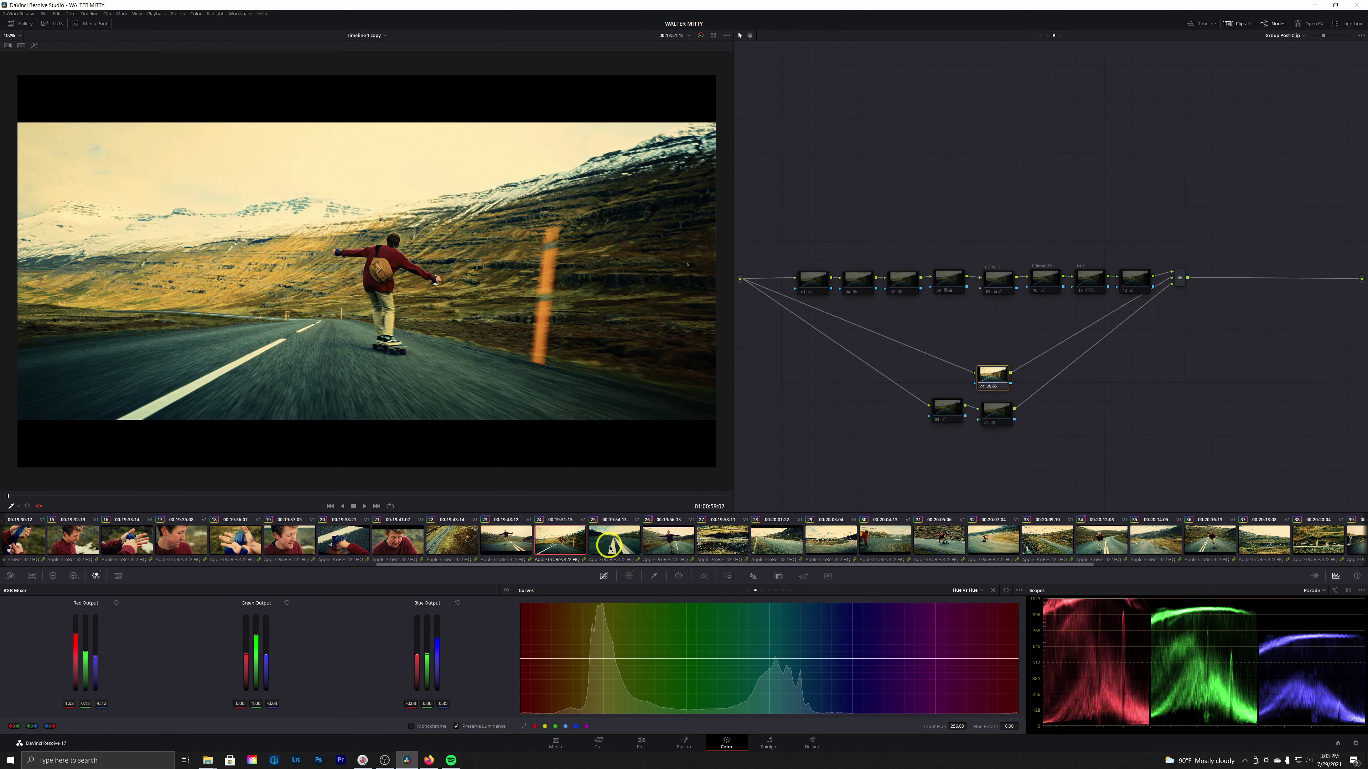
{"action": "left_click", "coordinate": [633, 545]}
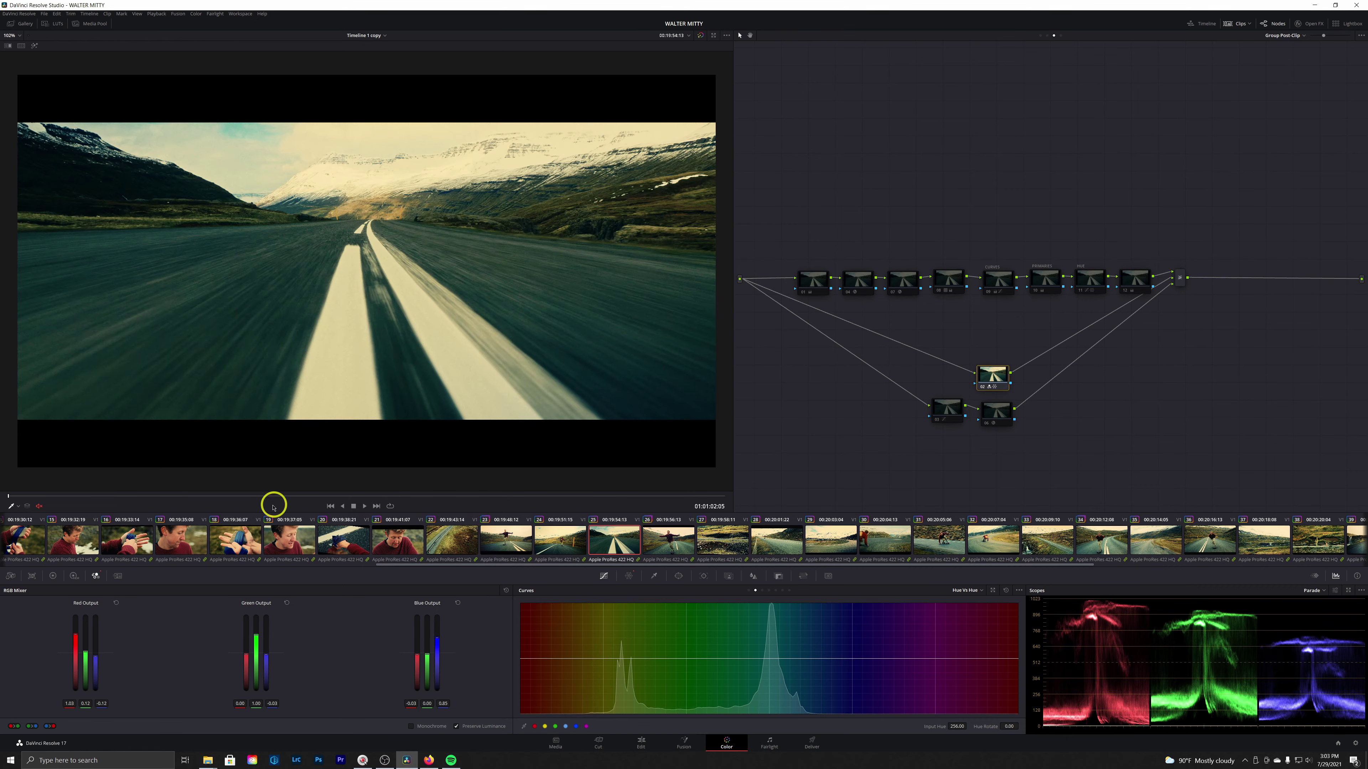
{"action": "left_click_drag", "start_coordinate": [220, 494], "coordinate": [369, 509]}
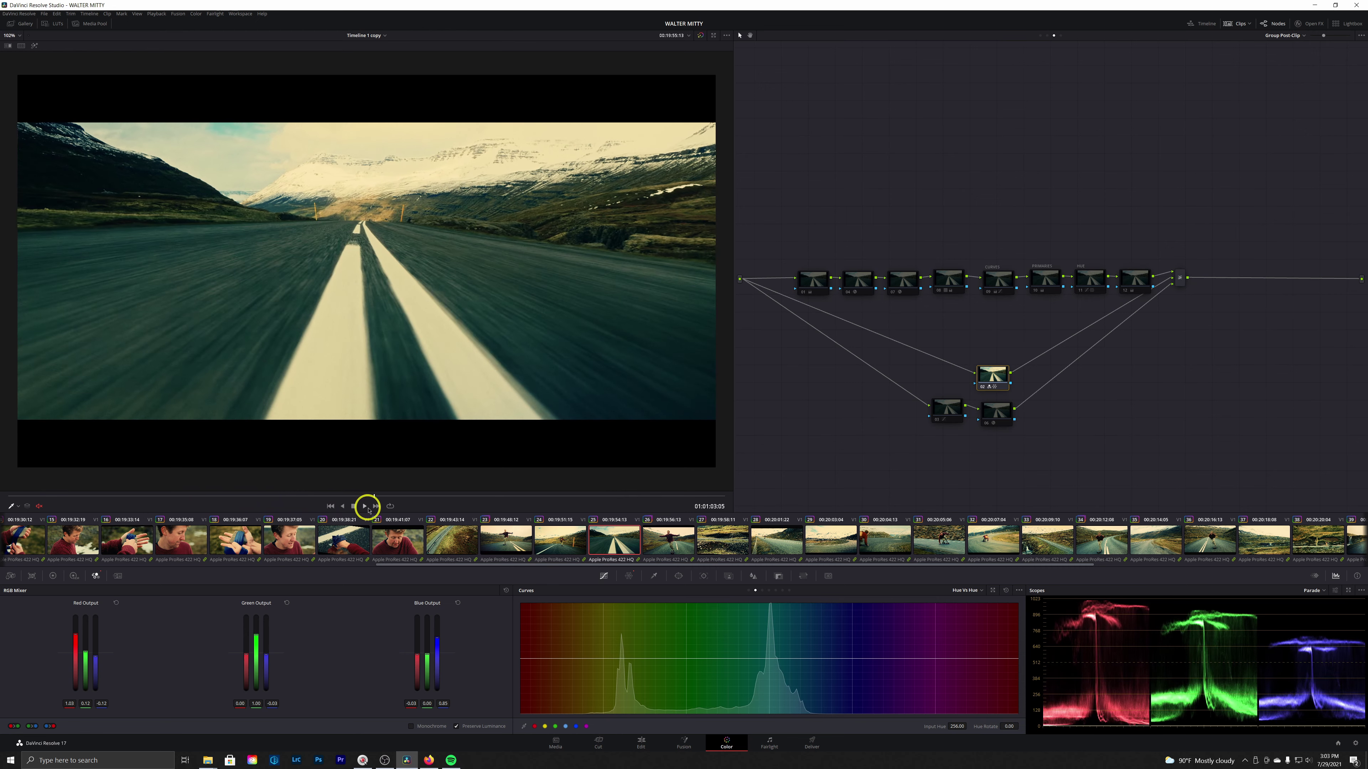
{"action": "left_click", "coordinate": [557, 544]}
{"action": "left_click_drag", "start_coordinate": [220, 494], "coordinate": [308, 497]}
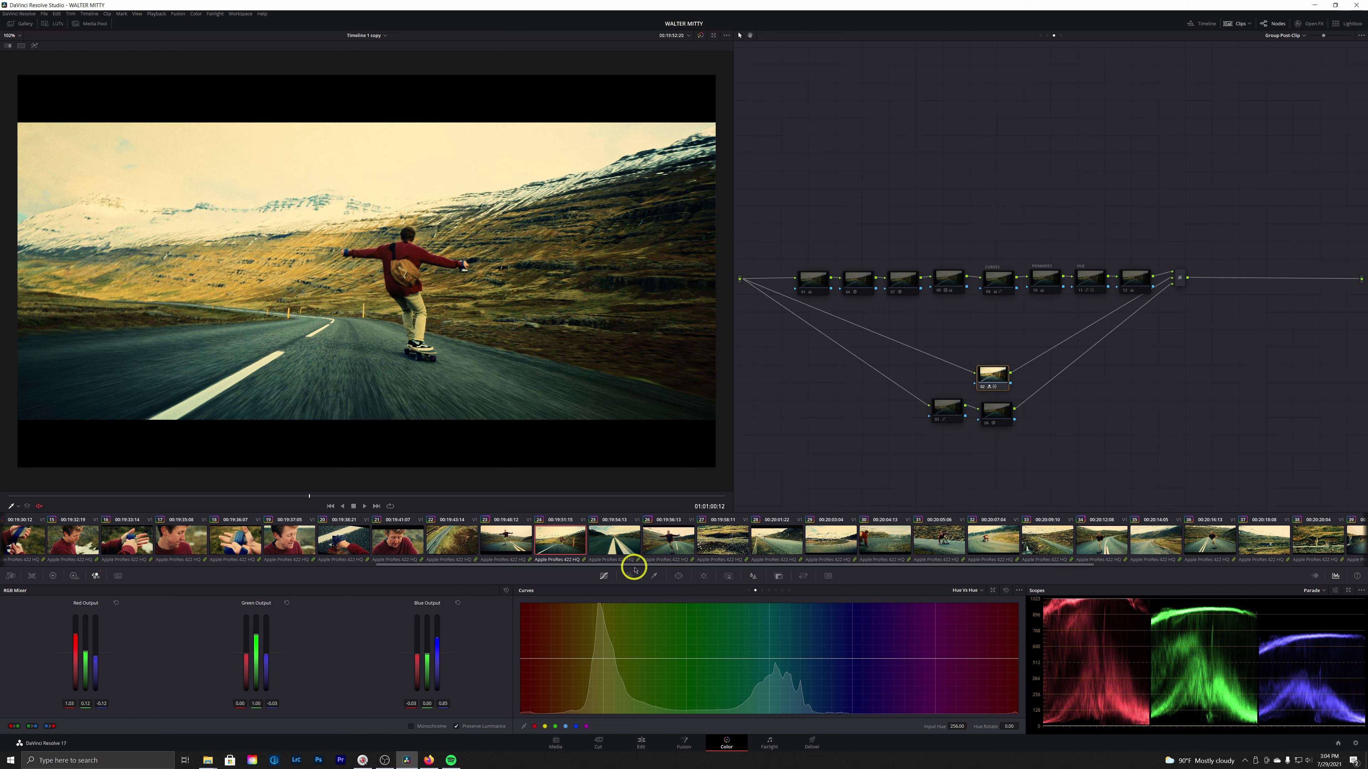
Reset the RGB Mixer on the selected group post-clip node and open clip 36 a little way into the shot
{"action": "left_click", "coordinate": [506, 591]}
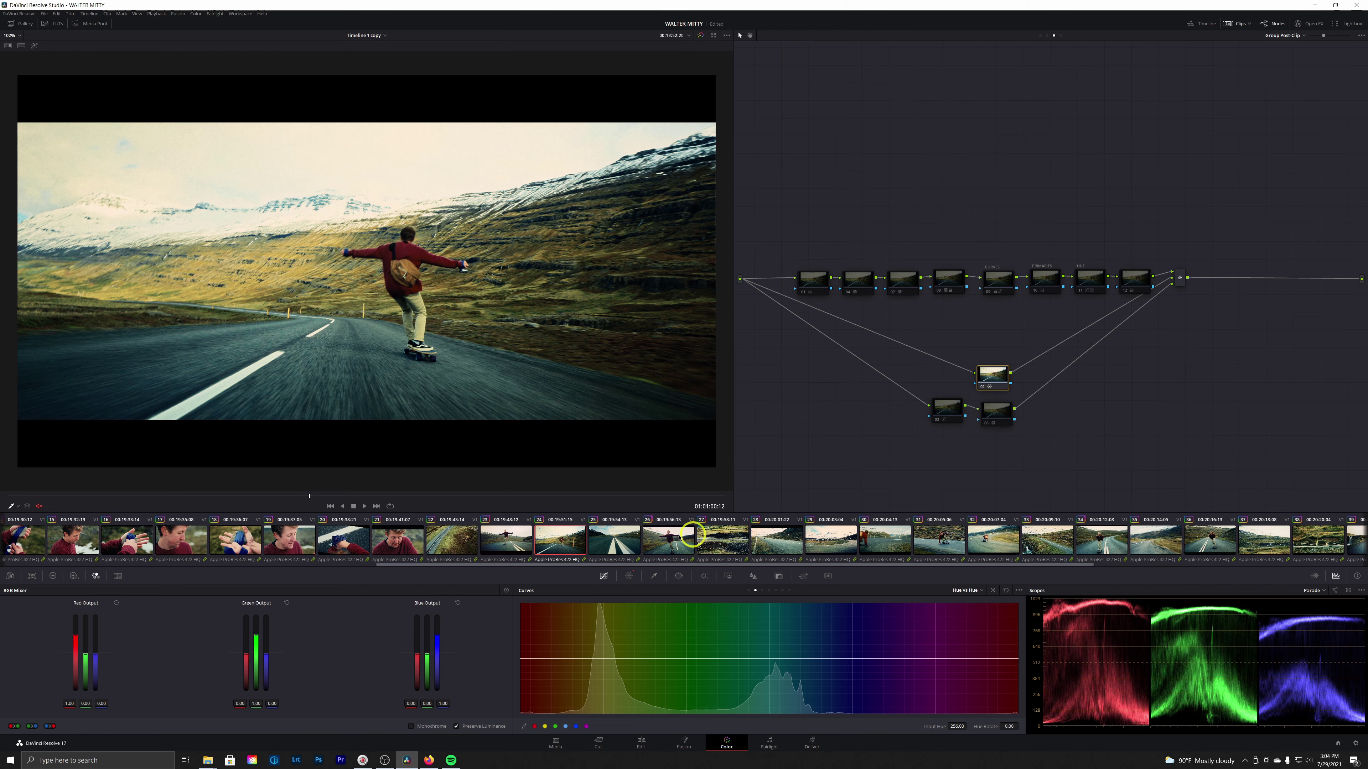
{"action": "left_click", "coordinate": [620, 542]}
{"action": "scroll", "coordinate": [1041, 530], "scroll_direction": "down", "scroll_amount": 3}
{"action": "left_click", "coordinate": [1010, 533]}
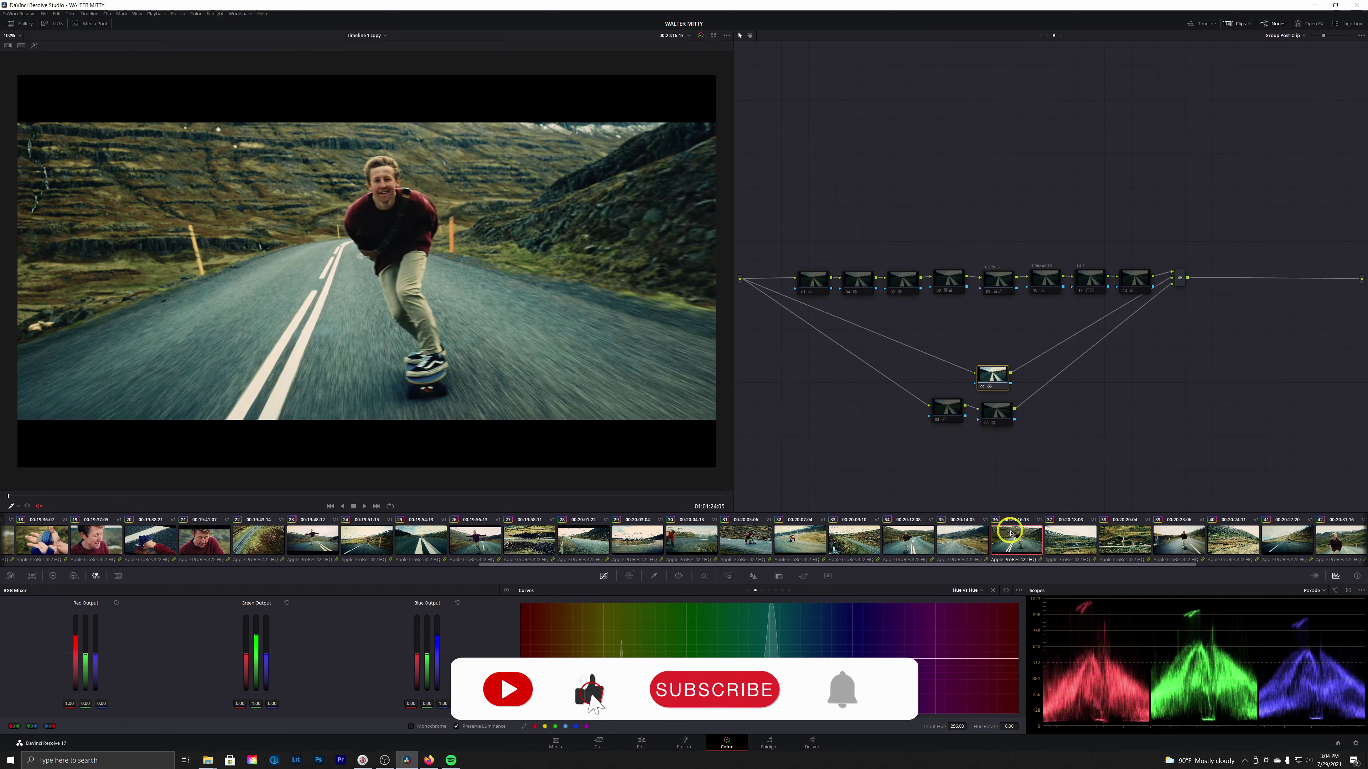
{"action": "left_click_drag", "start_coordinate": [140, 495], "coordinate": [162, 498]}
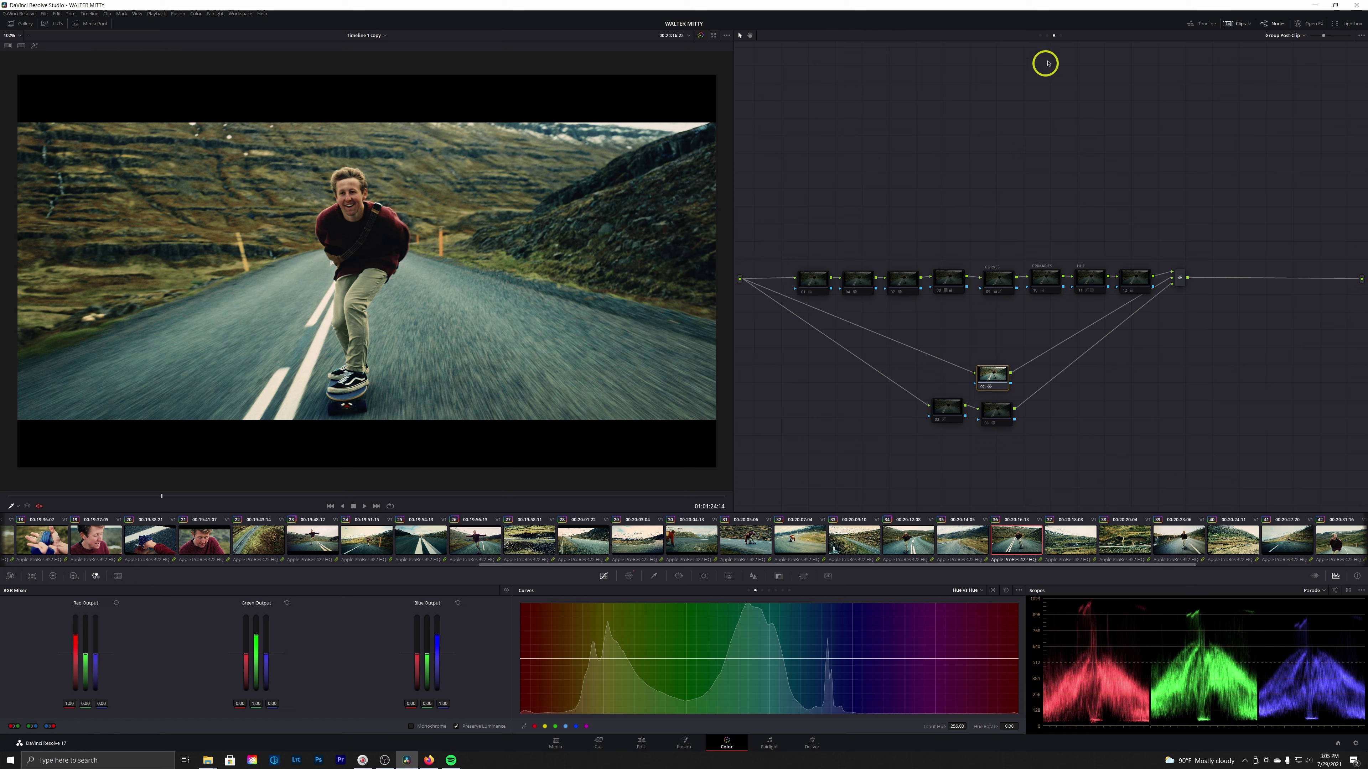
Switch the node editor from the group post-clip level to the clip level and disable every node in the graph
{"action": "left_click", "coordinate": [1047, 35]}
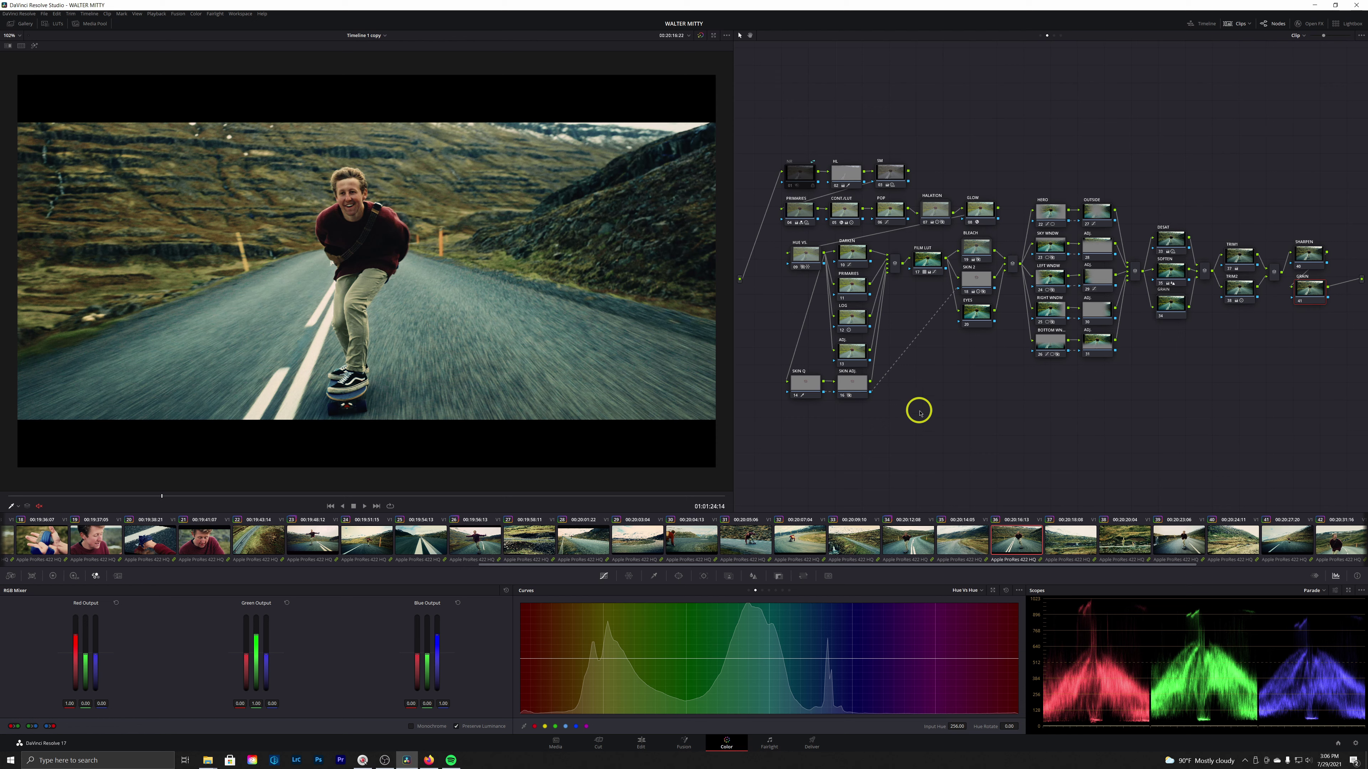
{"action": "left_click", "coordinate": [900, 179]}
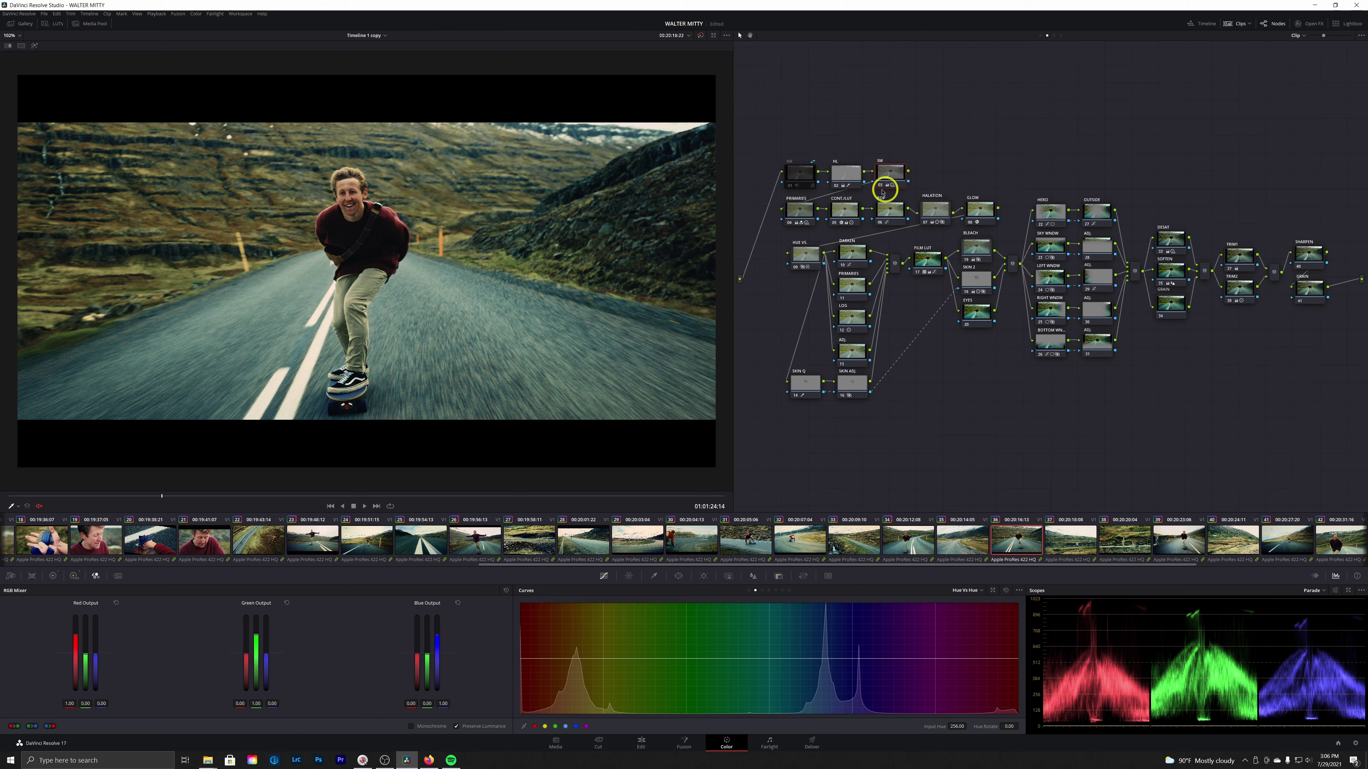
{"action": "left_click_drag", "start_coordinate": [886, 186], "coordinate": [888, 186]}
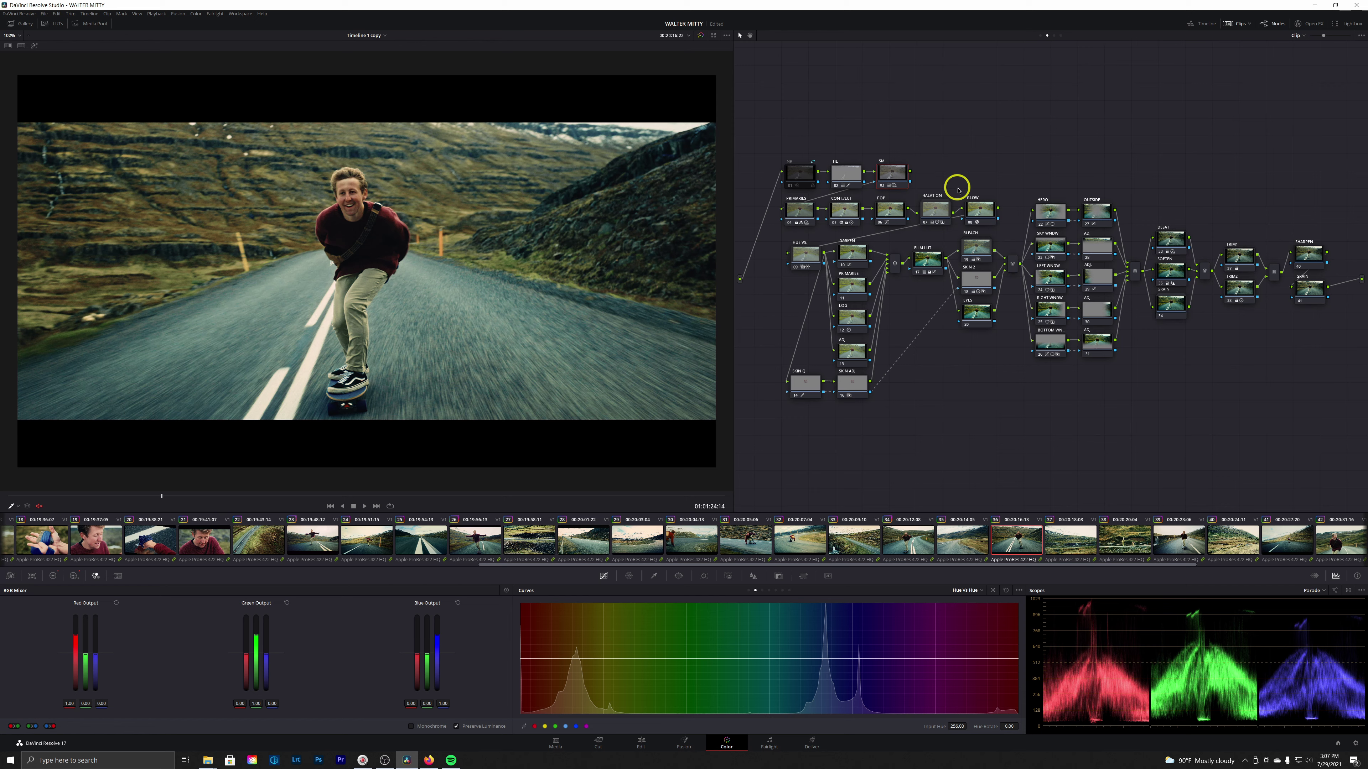
{"action": "left_click_drag", "start_coordinate": [889, 174], "coordinate": [893, 171]}
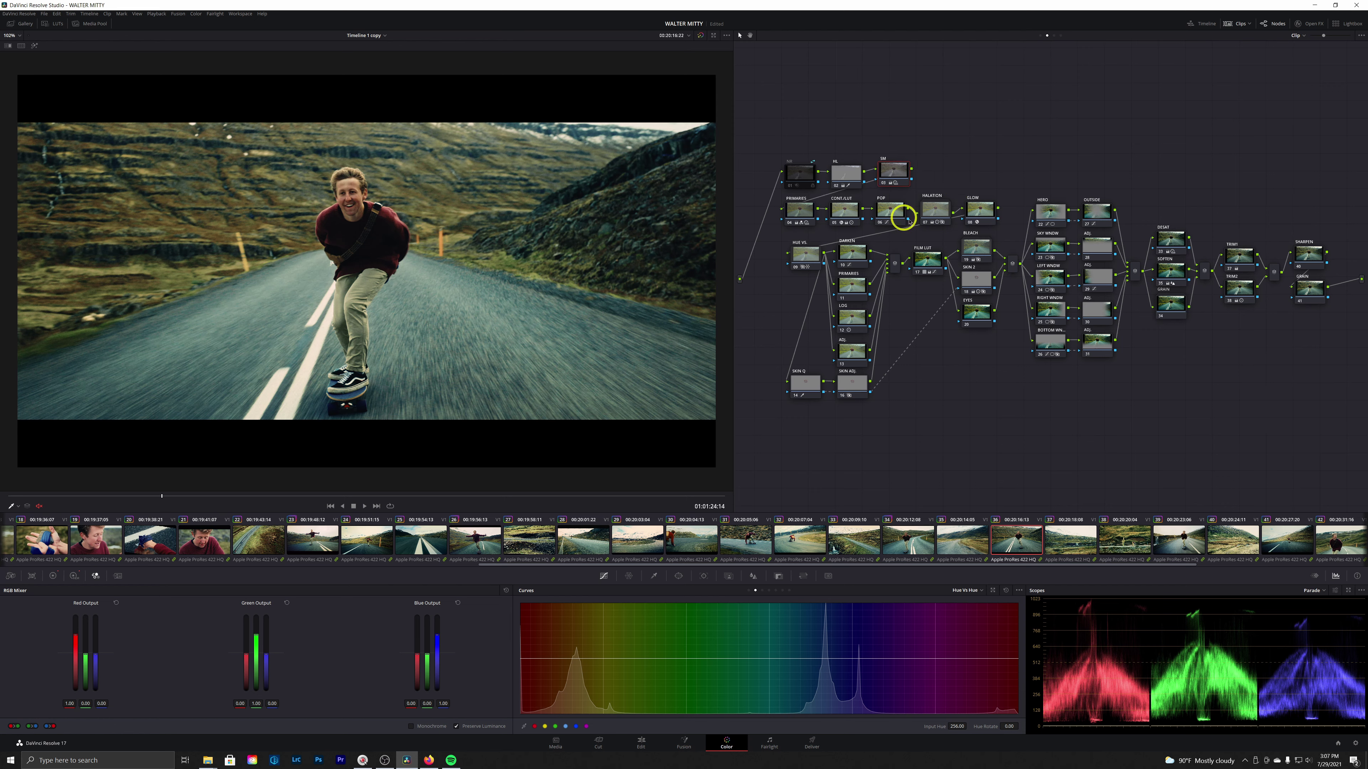
{"action": "left_click_drag", "start_coordinate": [1325, 430], "coordinate": [792, 183]}
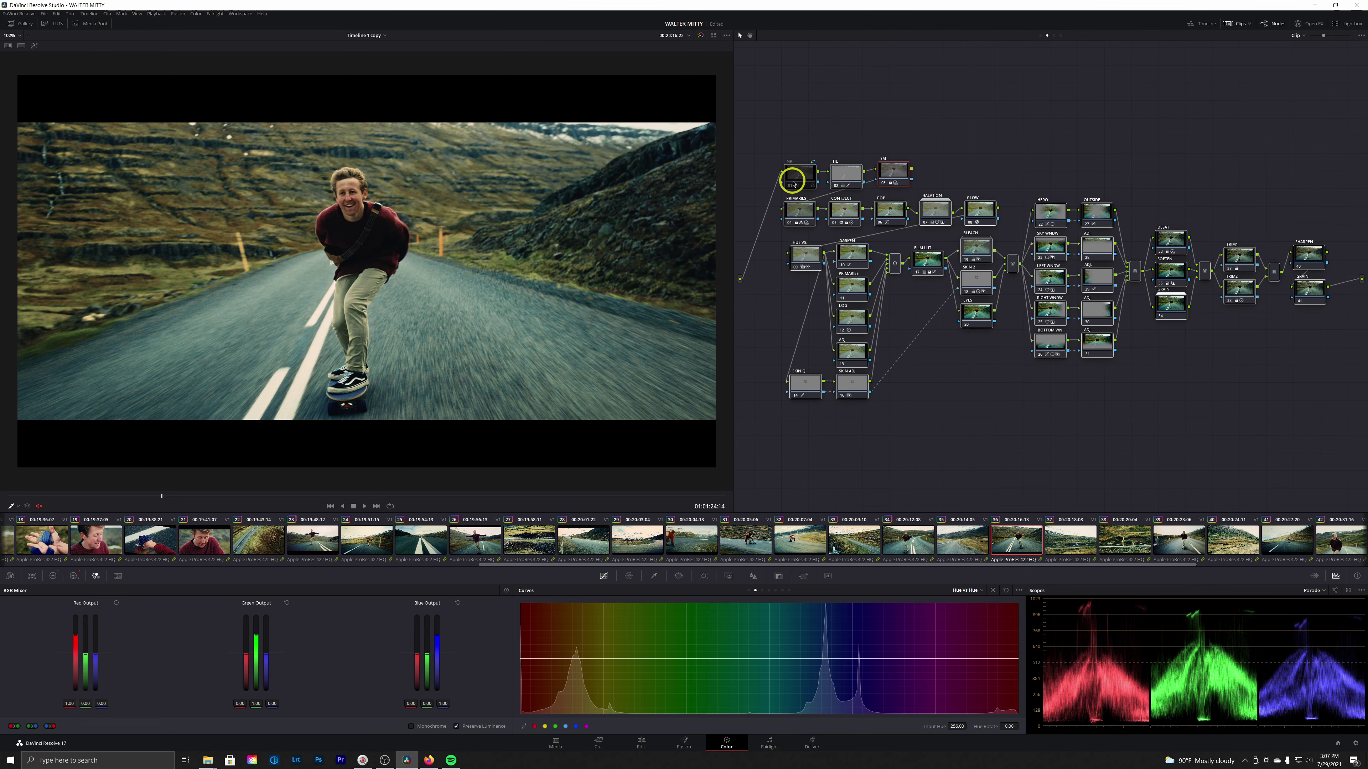
{"action": "key", "text": "ctrl+d"}
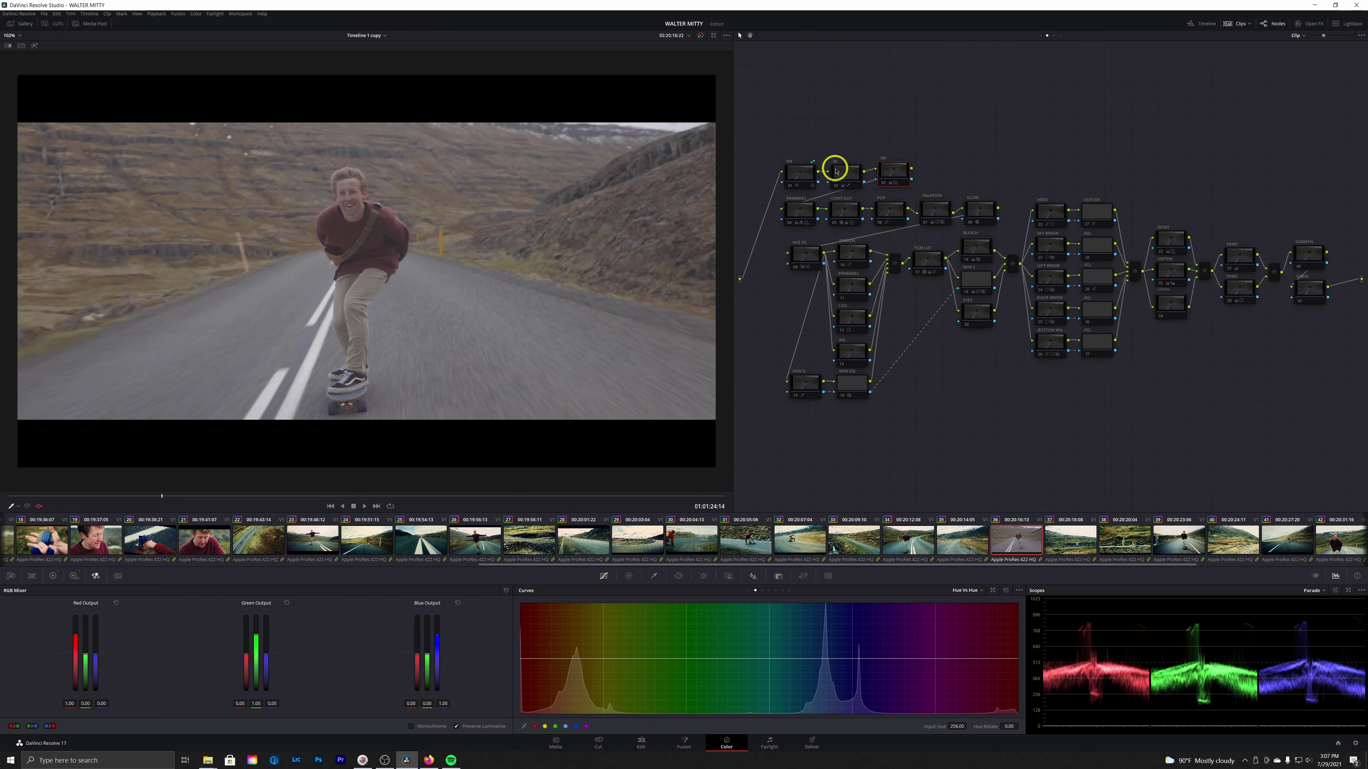
Enable the second node in the top row of the graph and remove the letterbox blanking from the image
{"action": "left_click", "coordinate": [834, 171]}
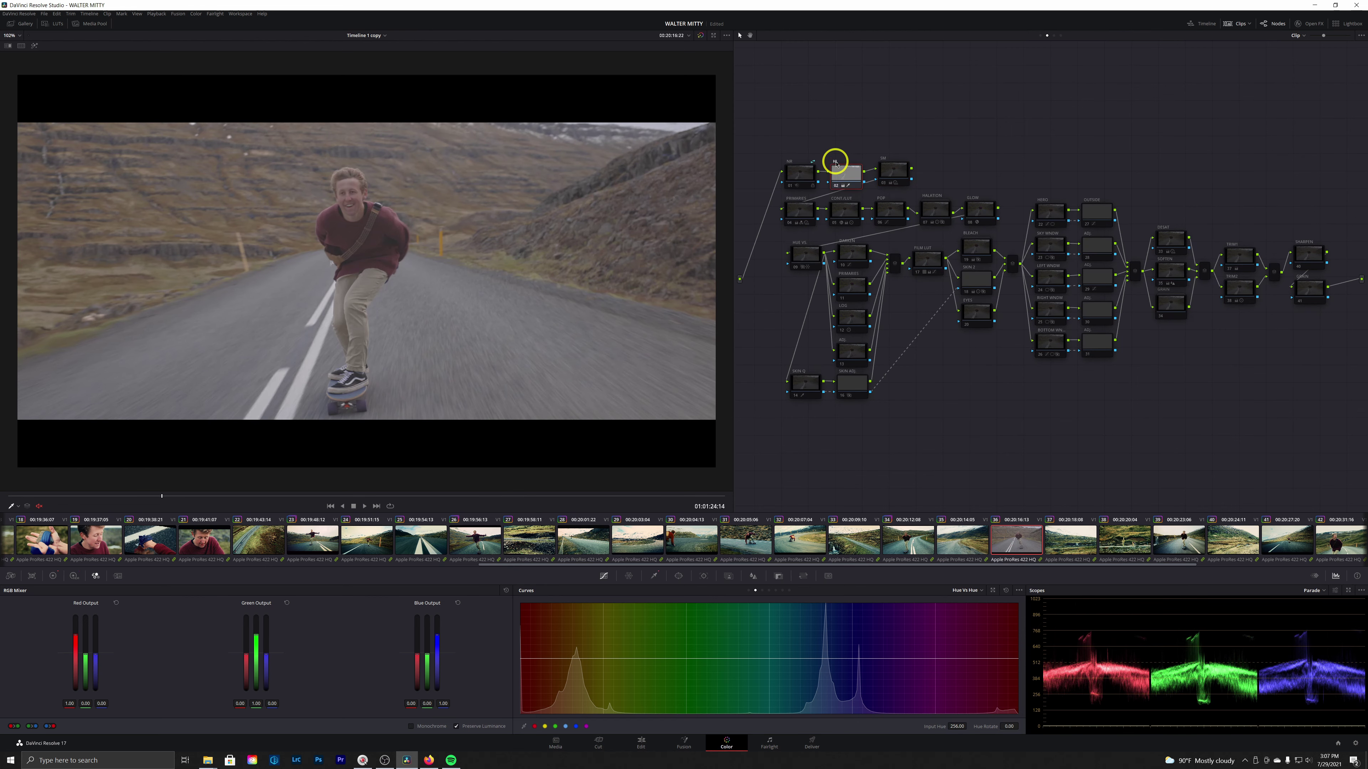
{"action": "key", "text": "ctrl+d"}
{"action": "key", "text": "ctrl+d"}
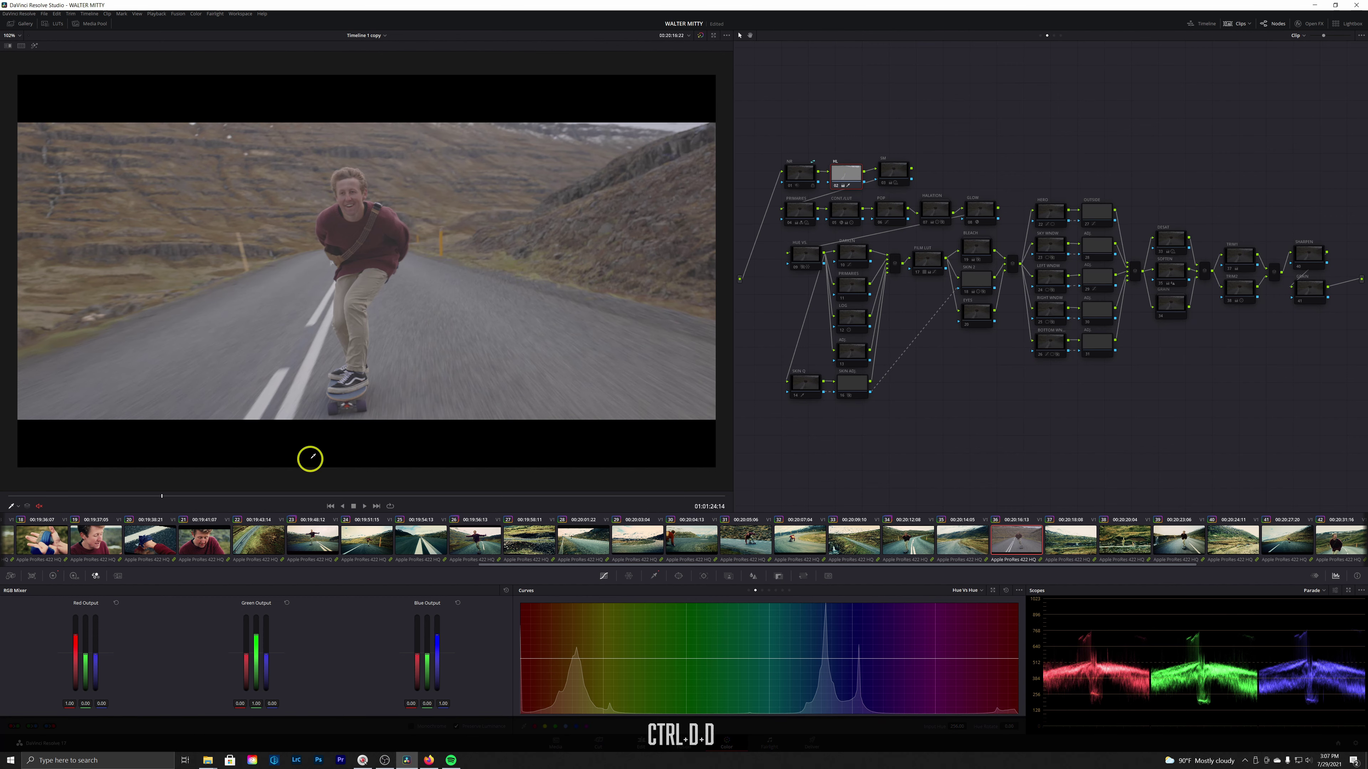
{"action": "key", "text": "alt+shift+4"}
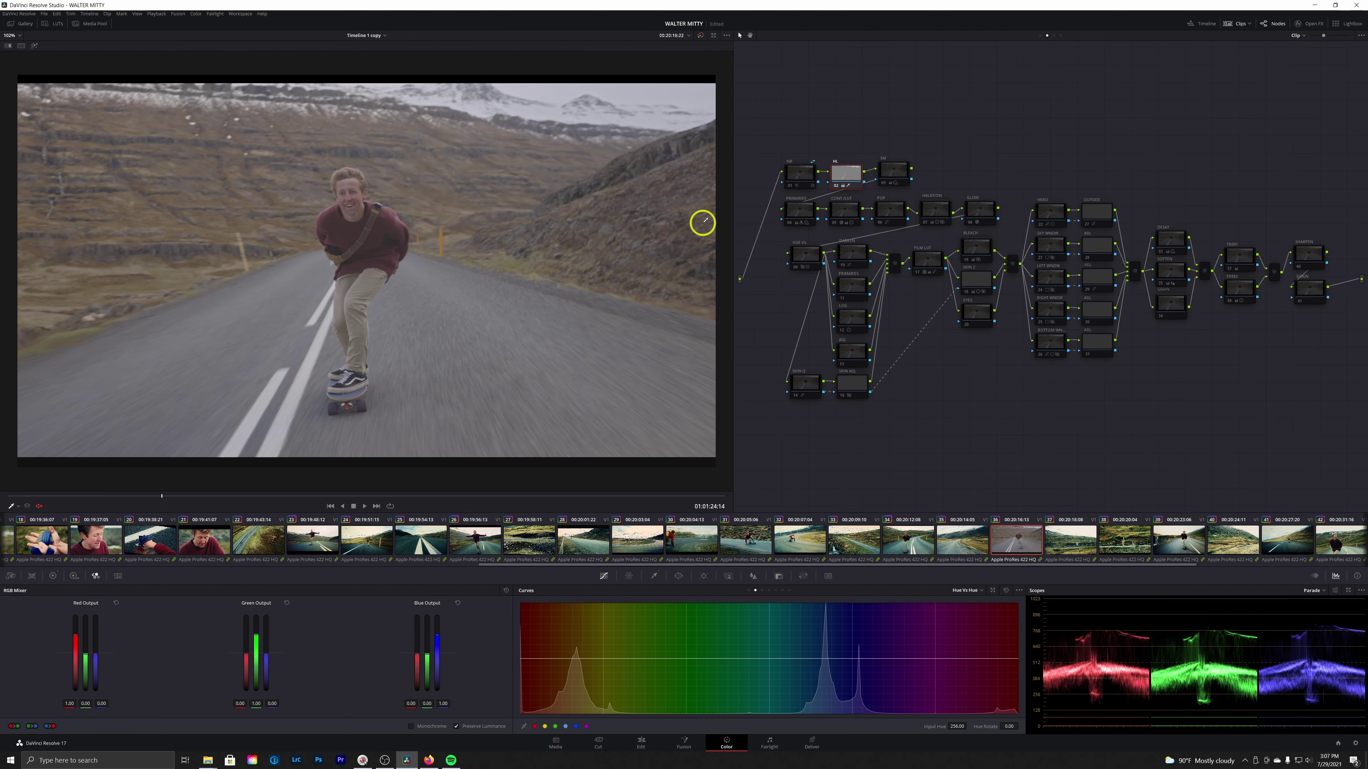
Toggle the second top-row node on and off repeatedly to compare its effect on the sky and snowy mountains
{"action": "key", "text": "ctrl"}
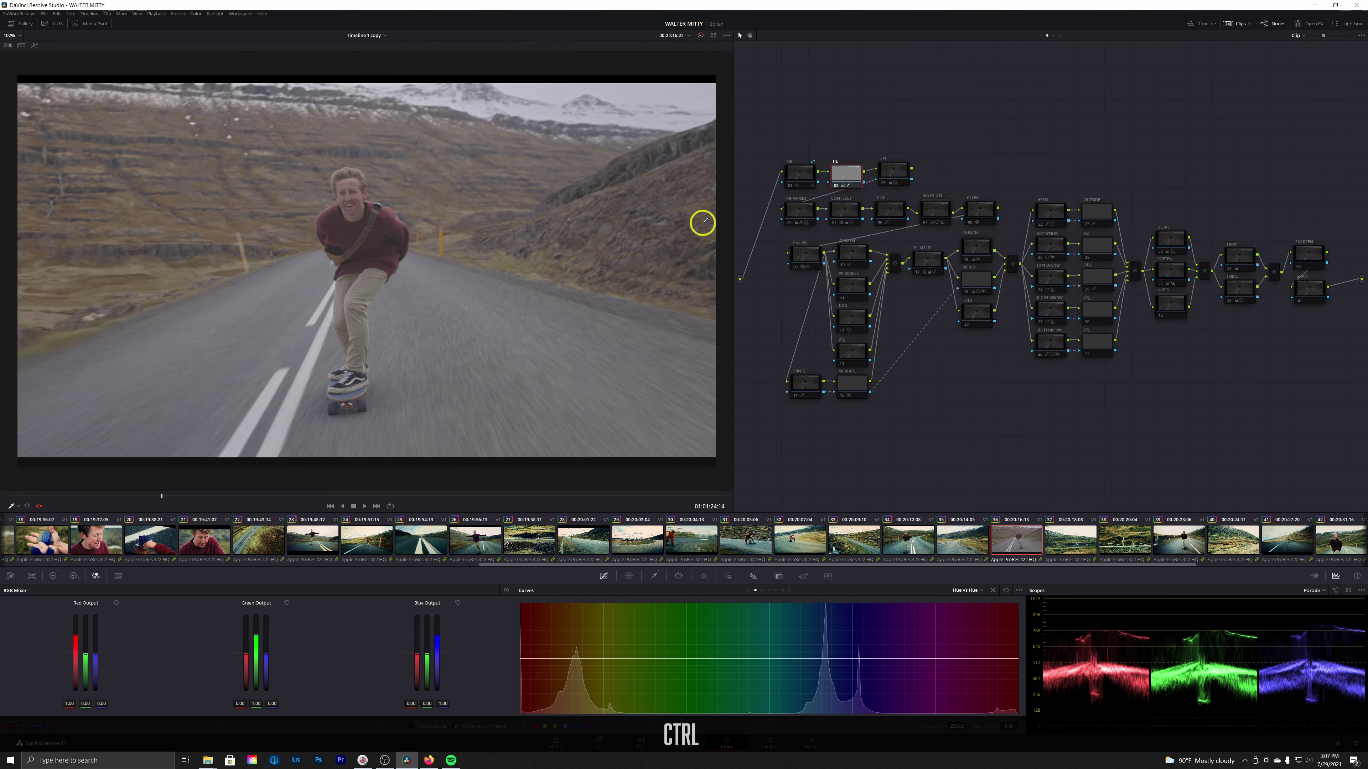
{"action": "key", "text": "ctrl+d"}
{"action": "key", "text": "ctrl+d"}
{"action": "key", "text": "ctrl+d"}
{"action": "key", "text": "ctrl+d"}
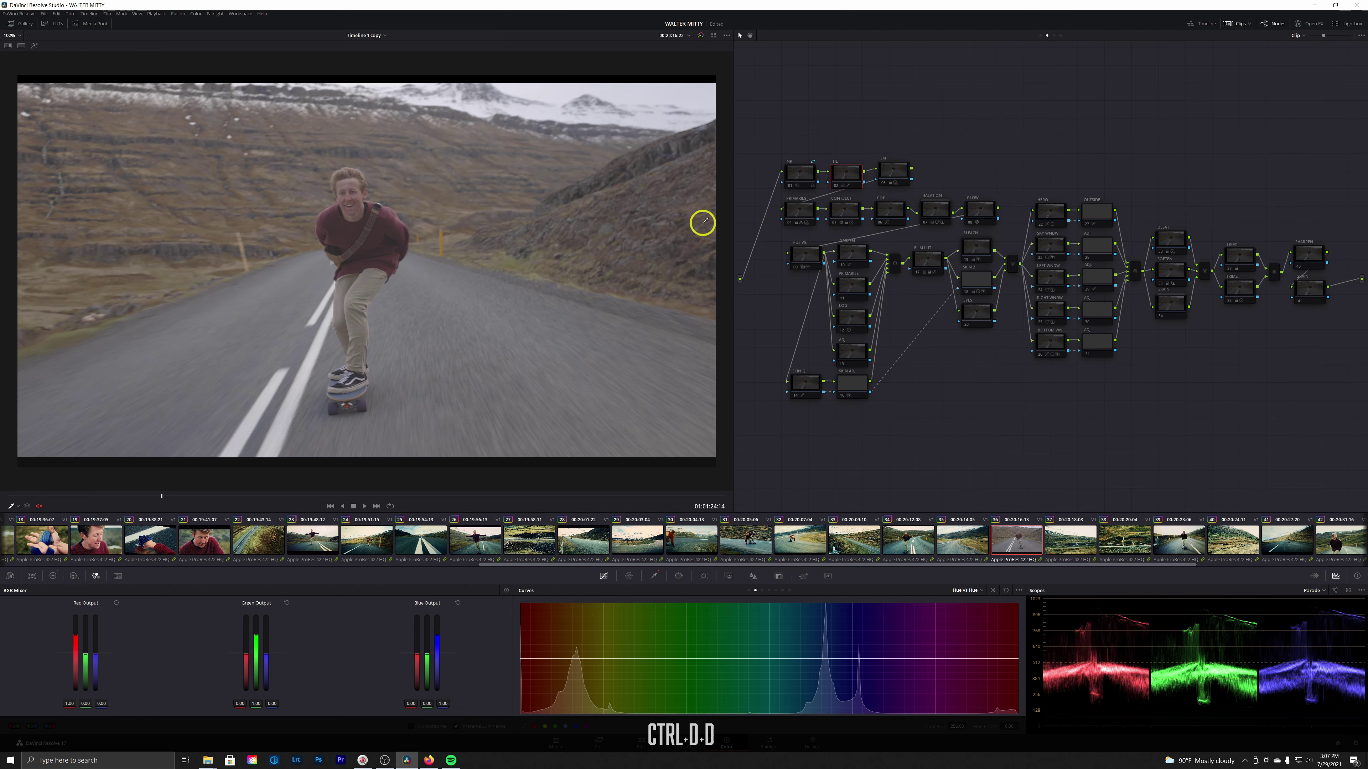
{"action": "key", "text": "ctrl+d"}
{"action": "key", "text": "ctrl+d"}
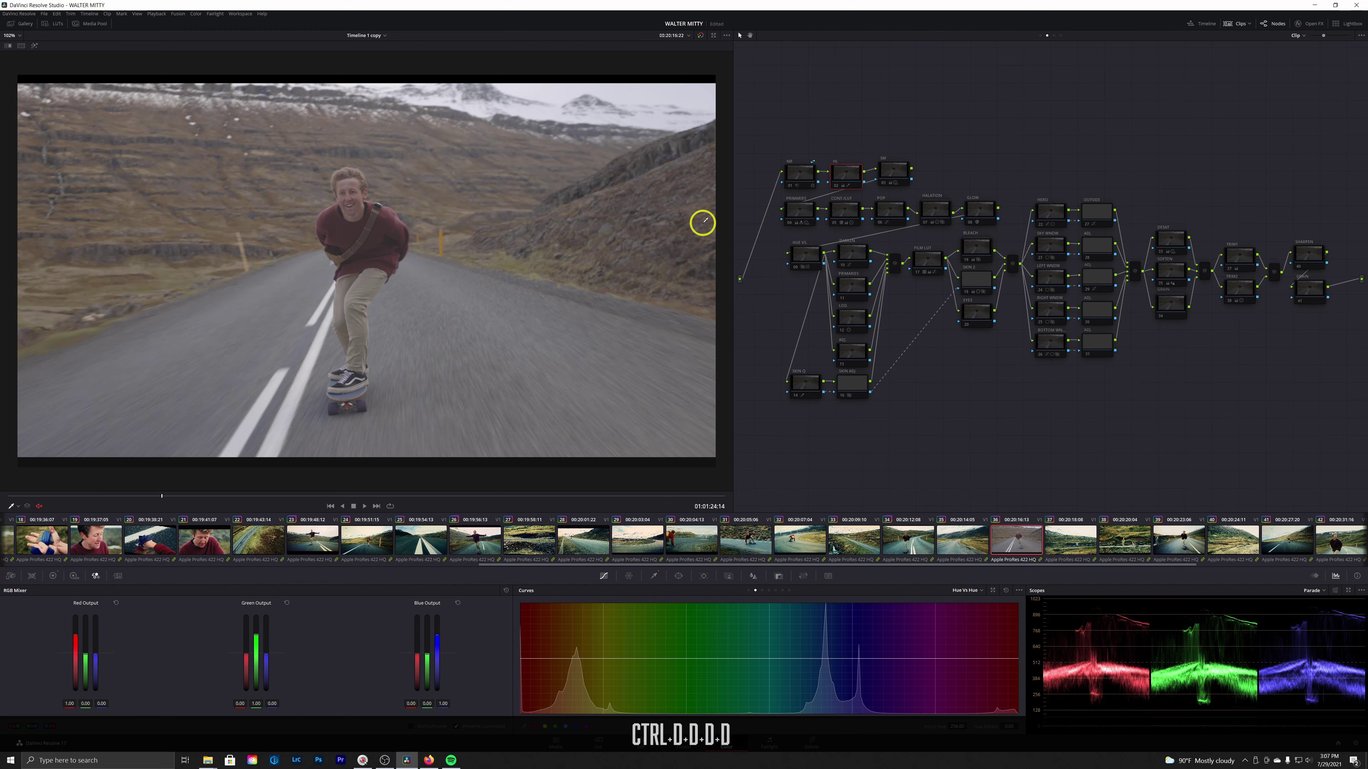
Highlight the second top-row node's matte with the node enabled, and switch off Hue and Saturation in its qualifier
{"action": "key", "text": "shift+h"}
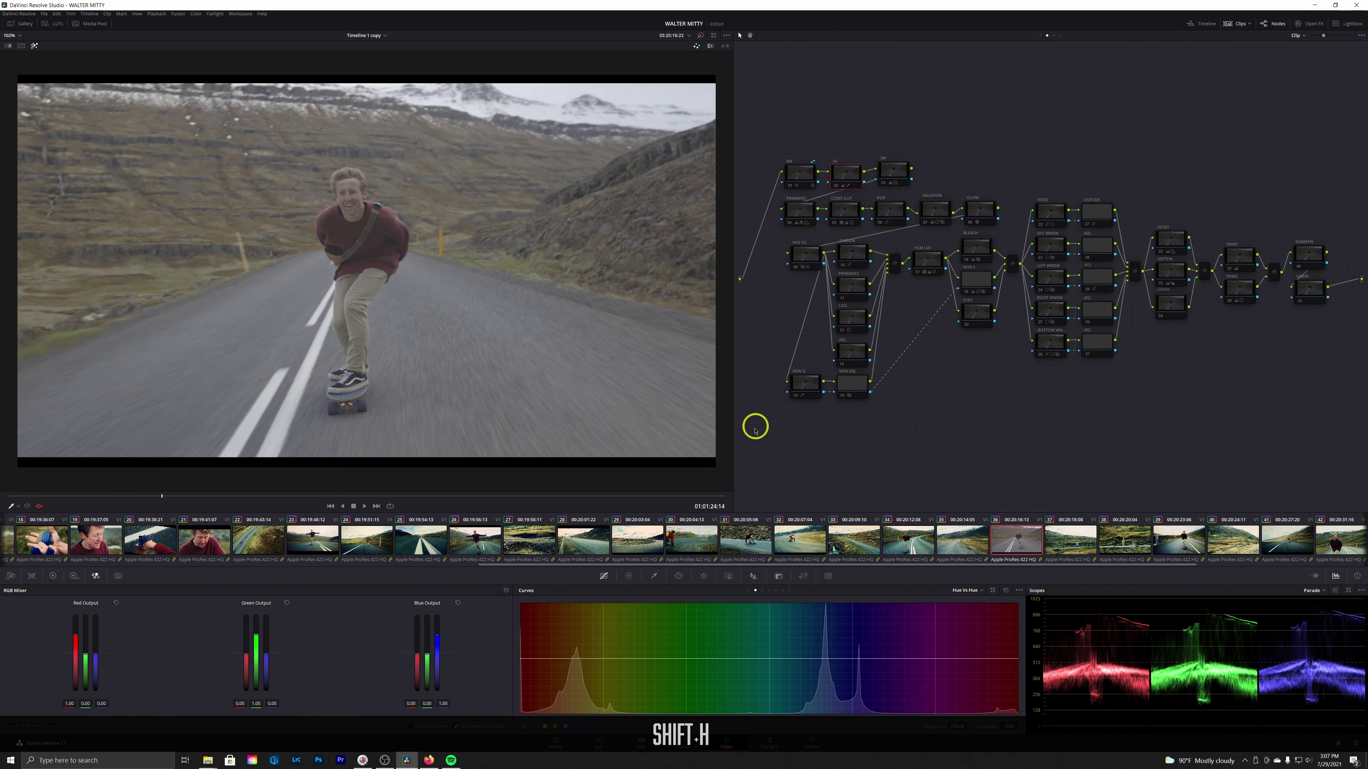
{"action": "key", "text": "ctrl+d"}
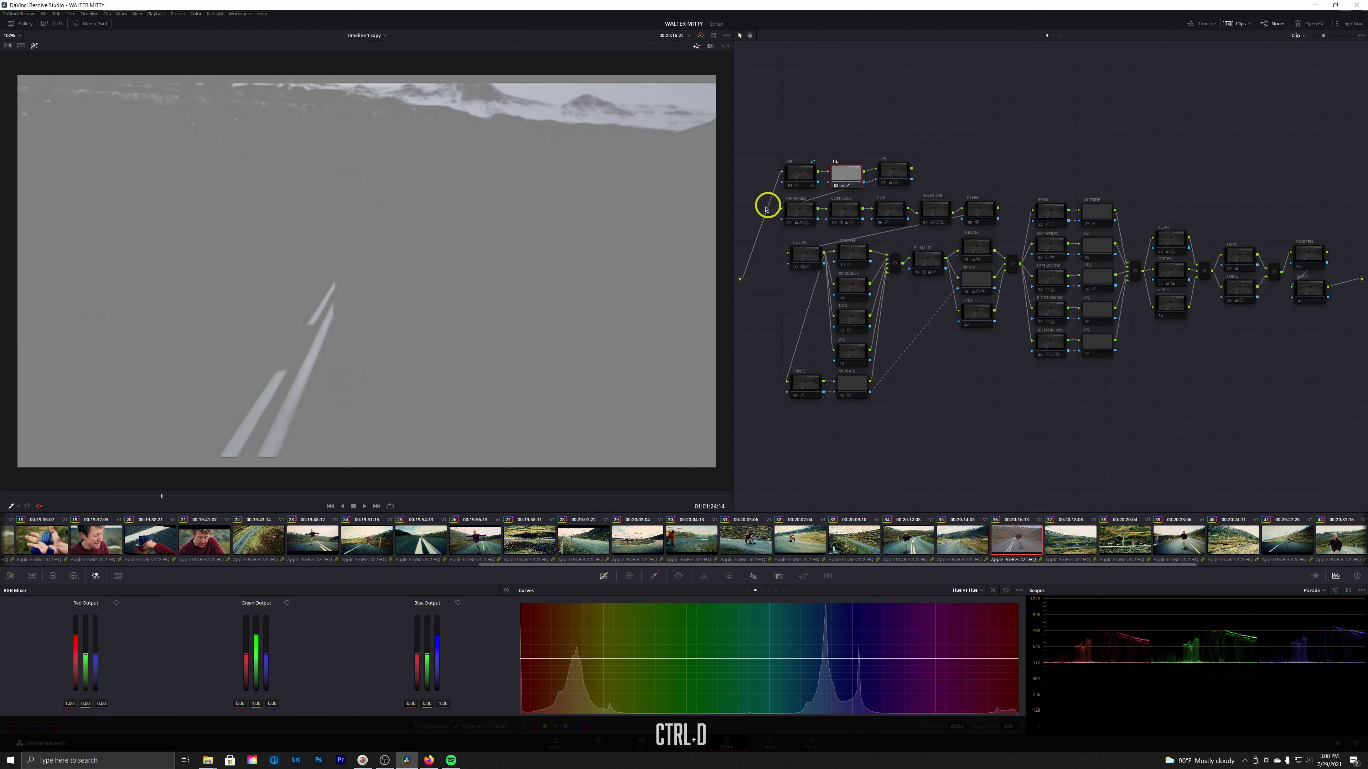
{"action": "left_click", "coordinate": [654, 576]}
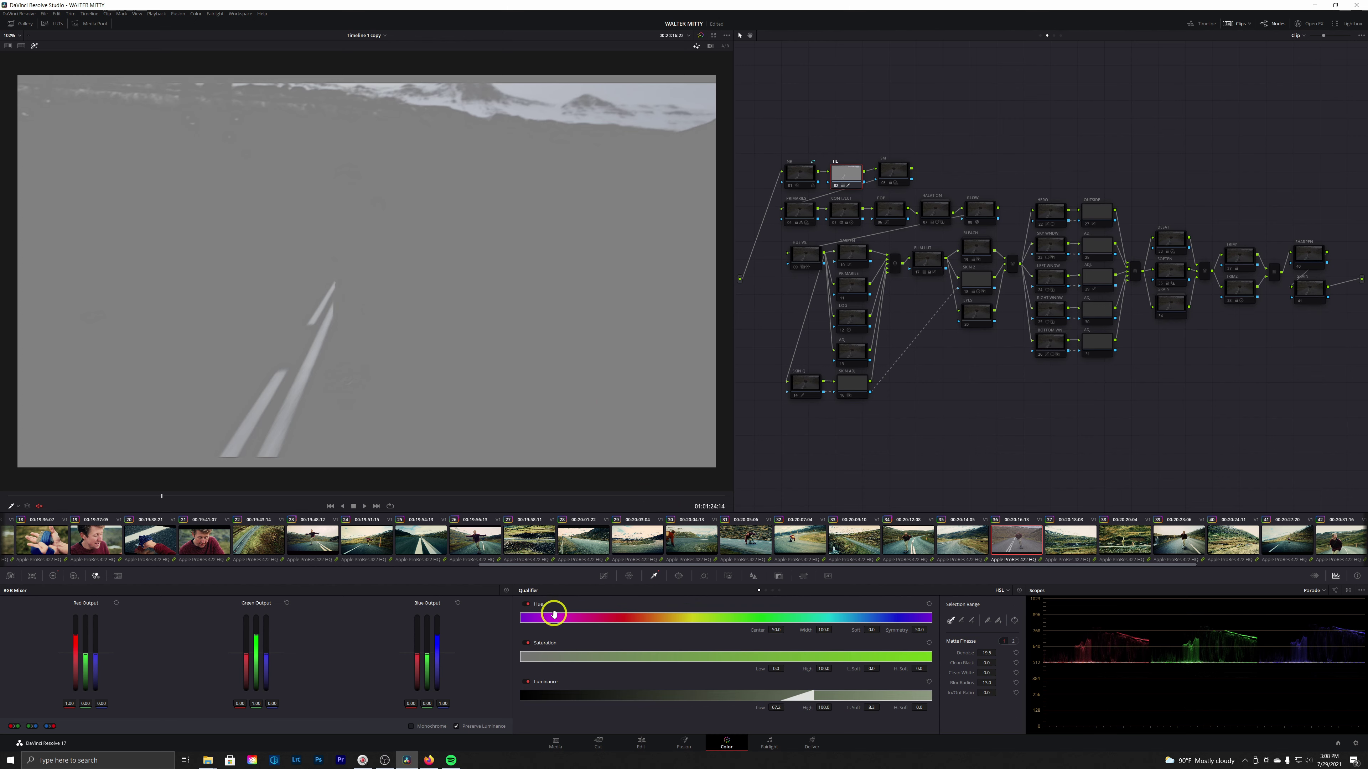
{"action": "left_click", "coordinate": [528, 643]}
{"action": "left_click", "coordinate": [528, 604]}
Enable the third top-row node and the second node of the row below, and show the latter's Color Space Transform settings
{"action": "left_click", "coordinate": [890, 176]}
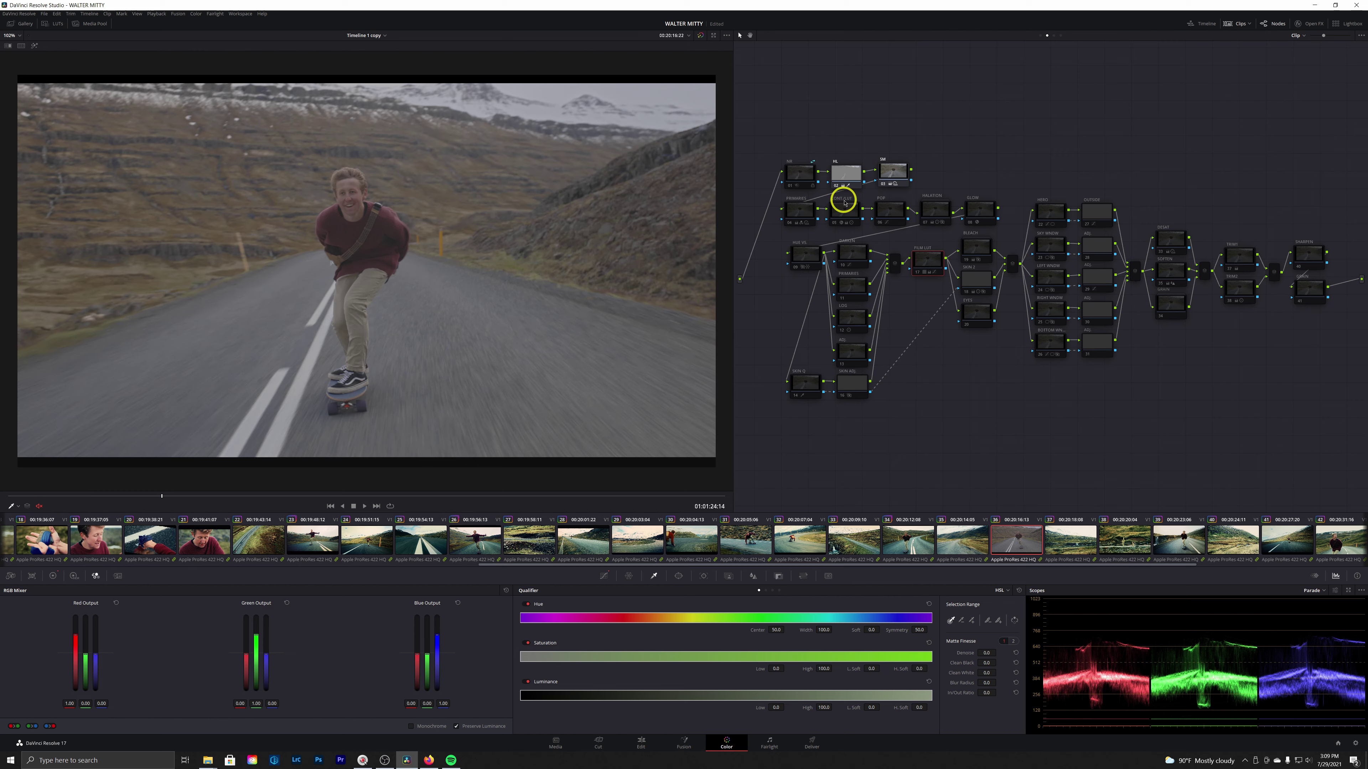
{"action": "left_click", "coordinate": [844, 202]}
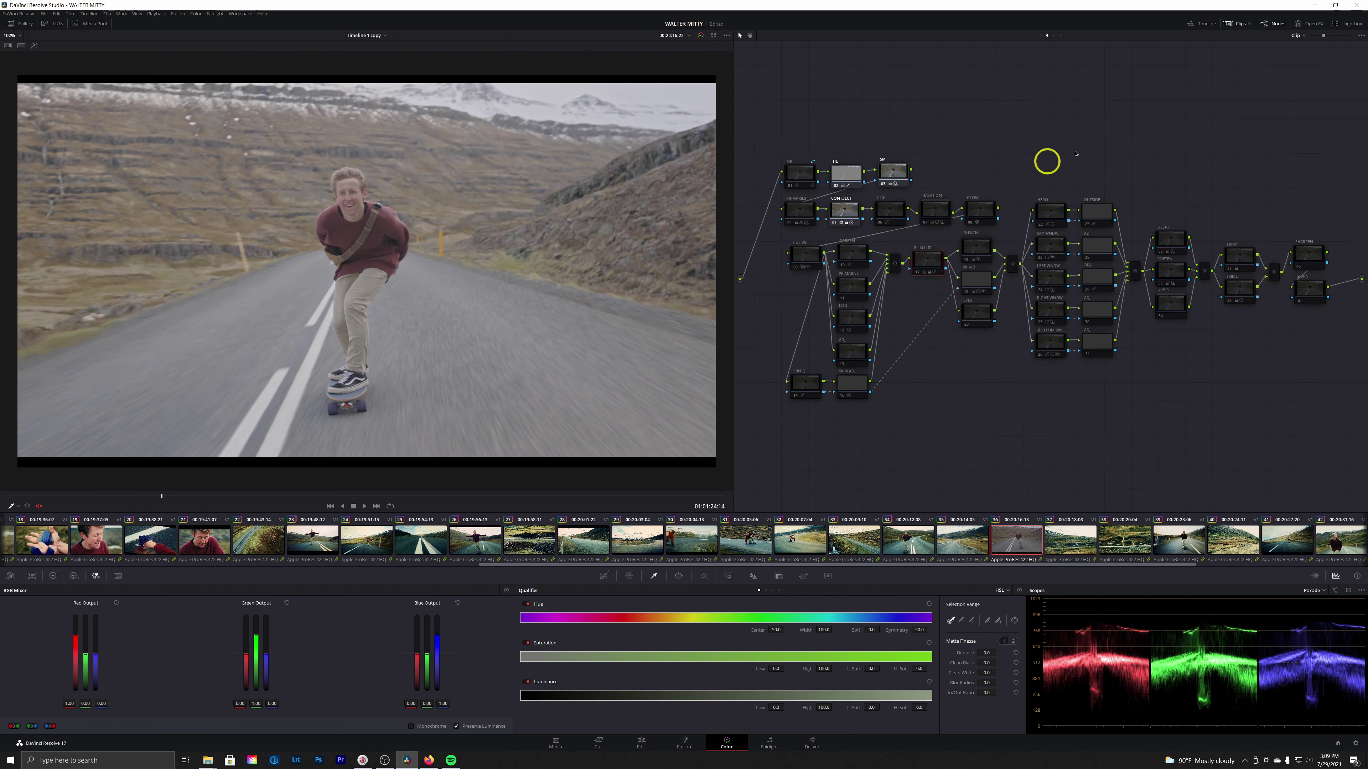
{"action": "left_click", "coordinate": [1309, 24]}
{"action": "left_click", "coordinate": [838, 205]}
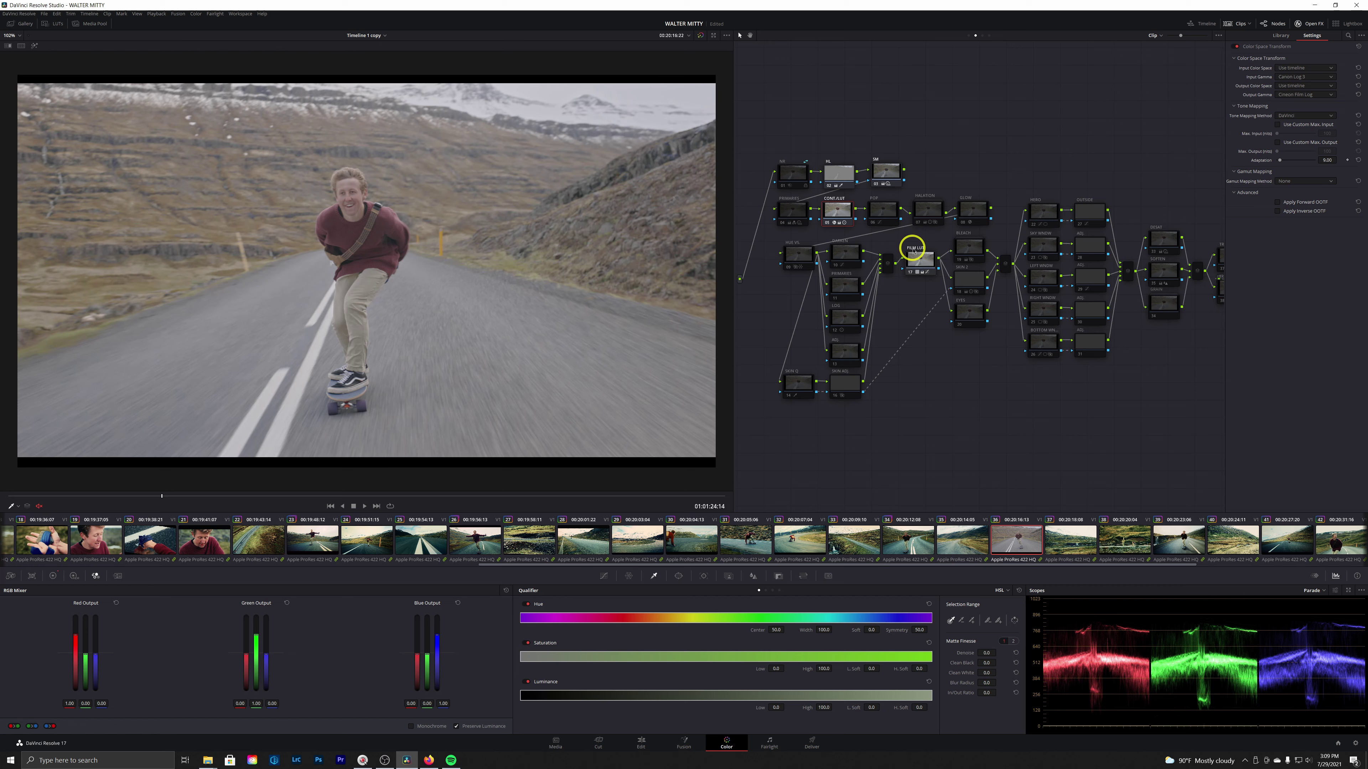
Enable the FILM LUT node and examine its Film Looks LUT, custom curves and primaries wheels
{"action": "left_click", "coordinate": [917, 261]}
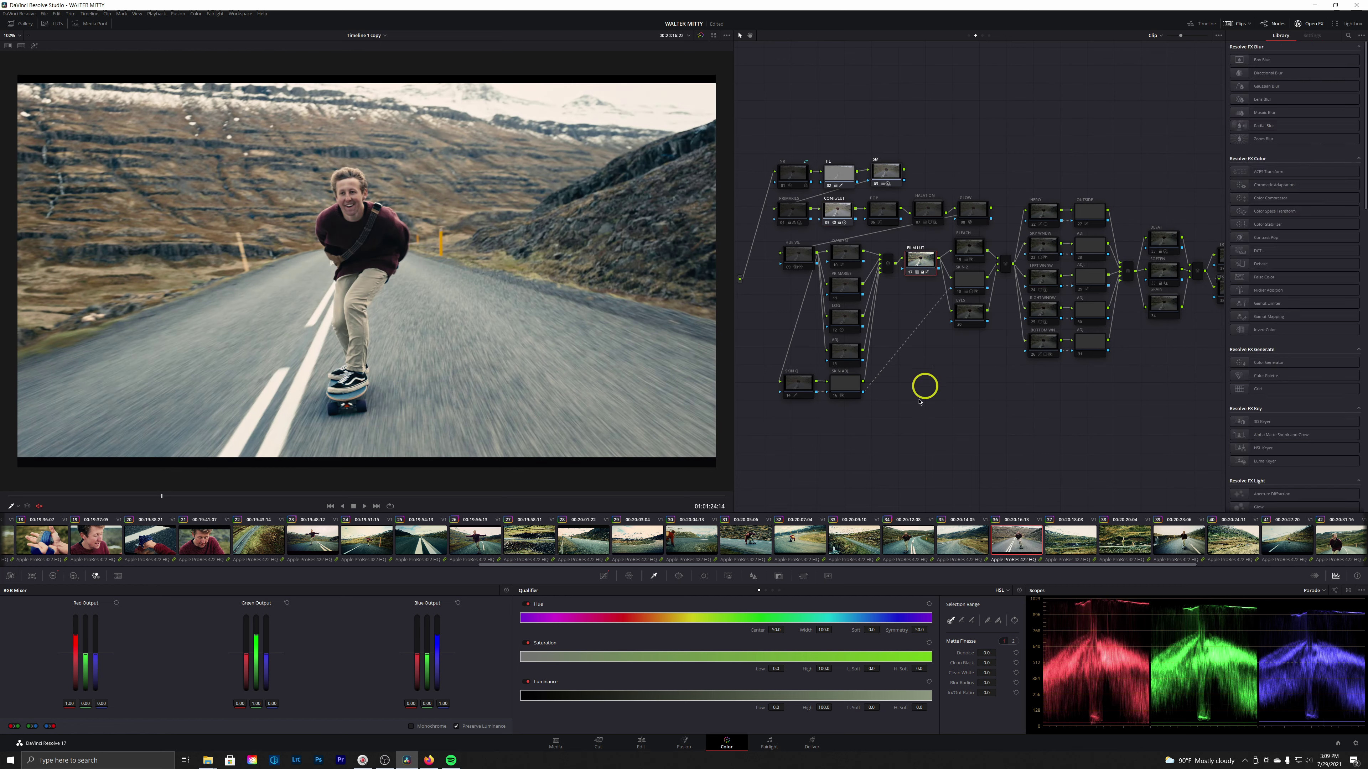
{"action": "left_click", "coordinate": [604, 576]}
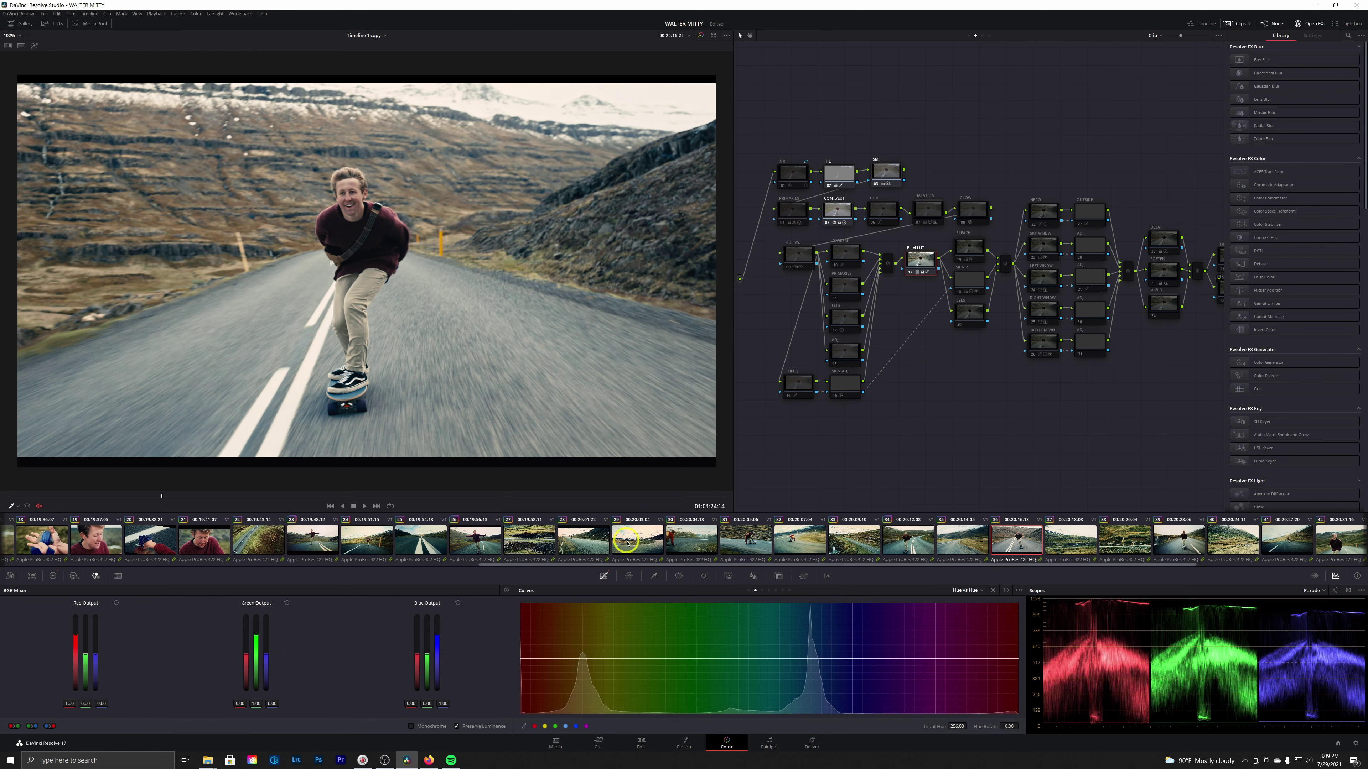
{"action": "right_click", "coordinate": [922, 267]}
{"action": "mouse_move", "coordinate": [936, 351]}
{"action": "mouse_move", "coordinate": [999, 445]}
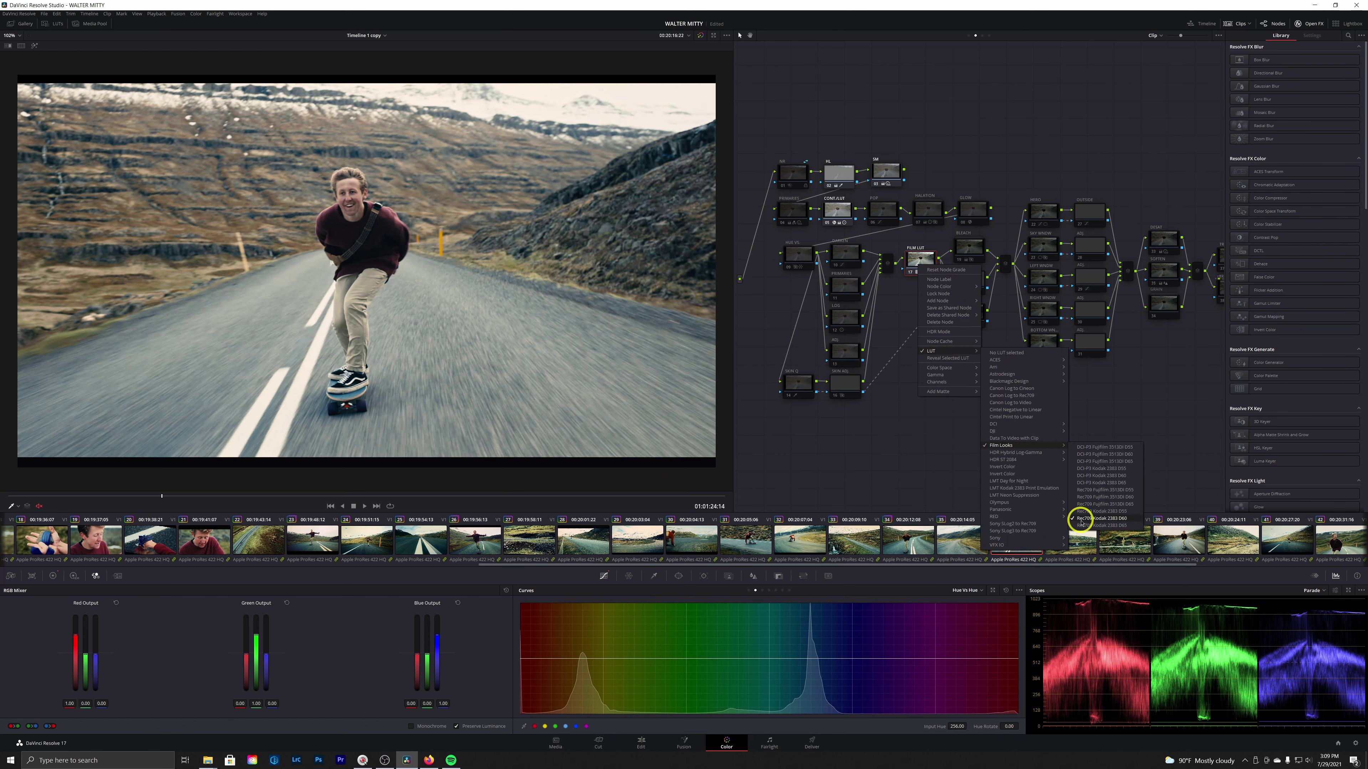
{"action": "left_click", "coordinate": [908, 284]}
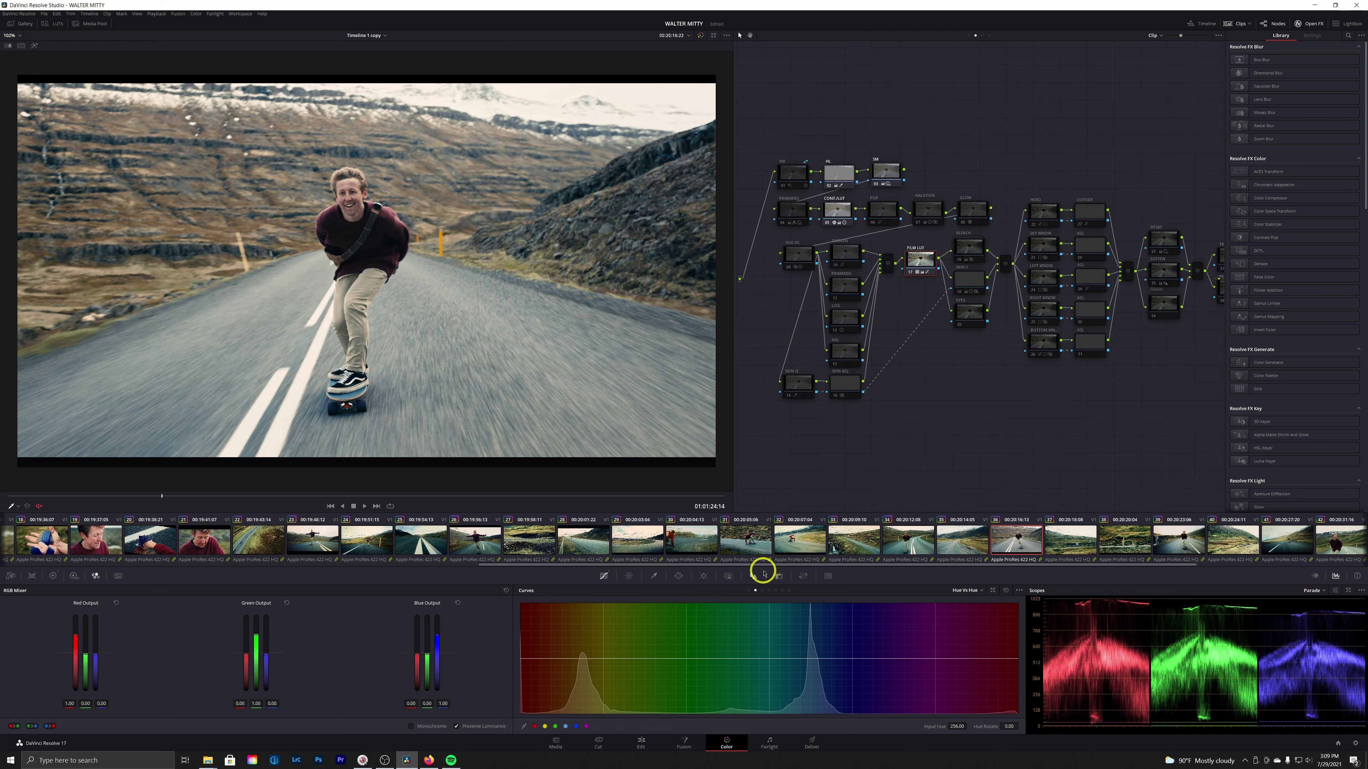
{"action": "left_click", "coordinate": [748, 591]}
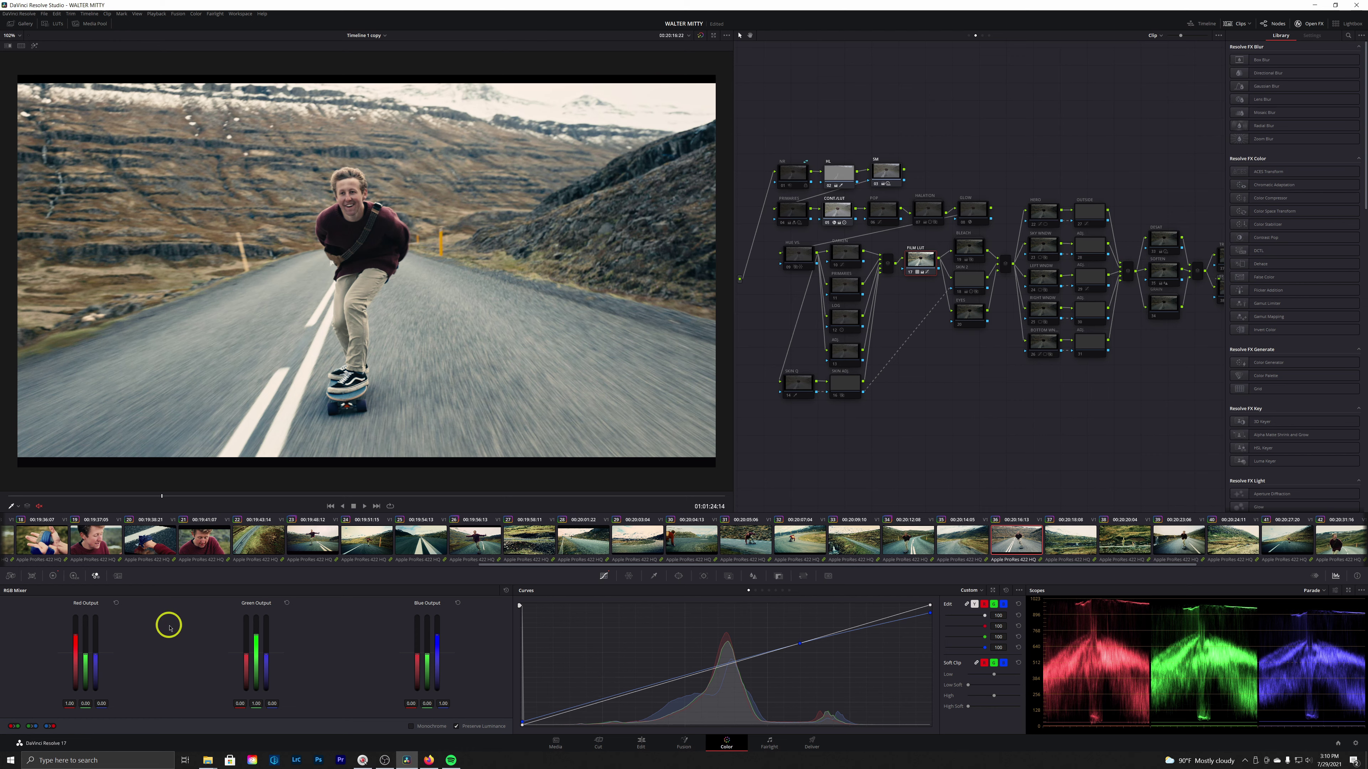
{"action": "left_click", "coordinate": [53, 576]}
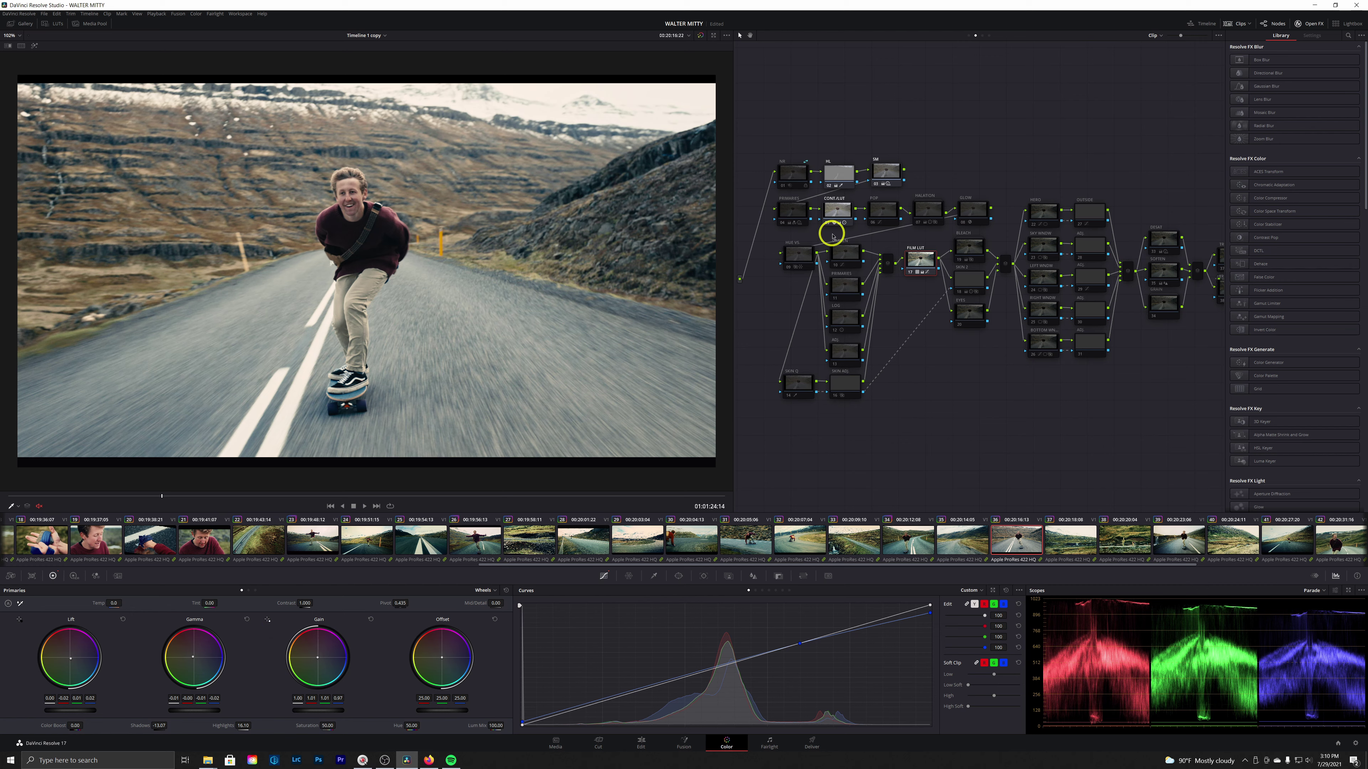
Enable the PRIMARIES node and show its High Dynamic Range wheels
{"action": "left_click", "coordinate": [789, 208]}
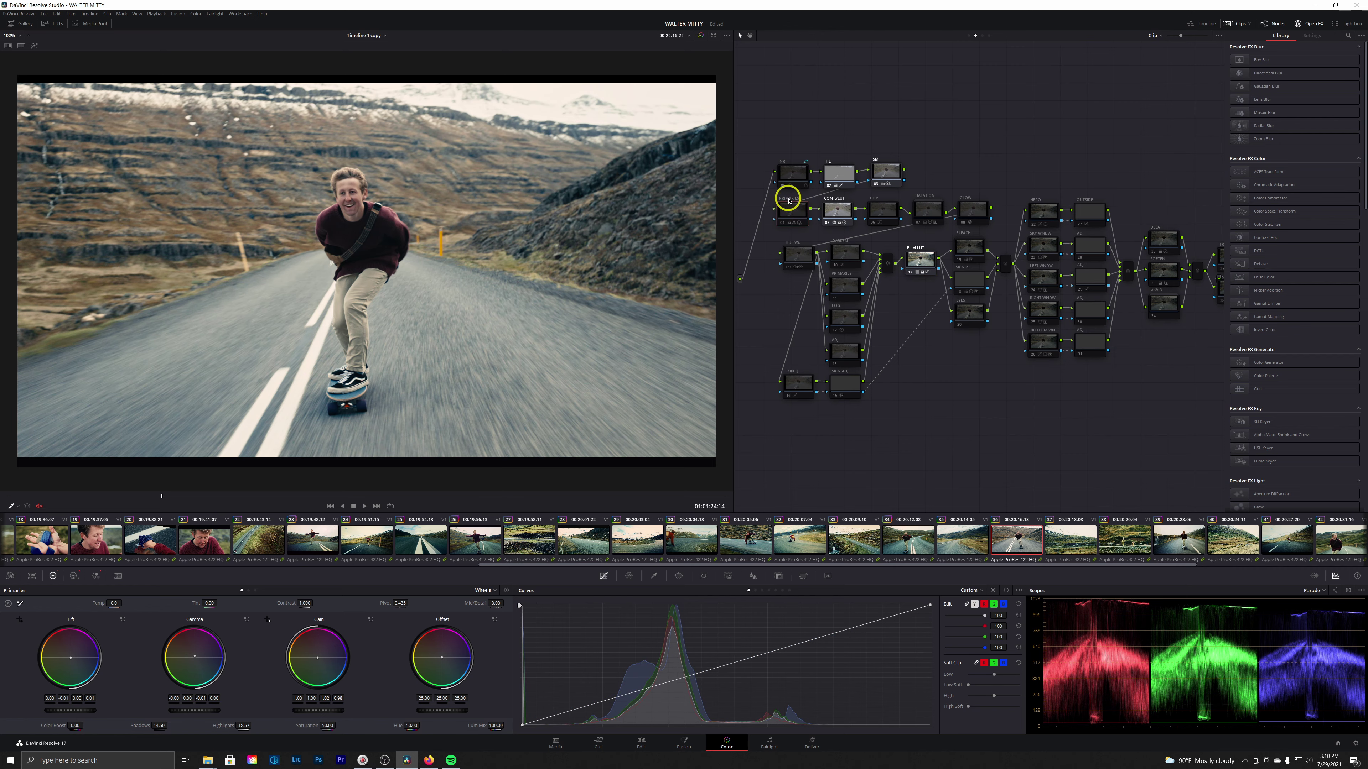
{"action": "key", "text": "ctrl+d"}
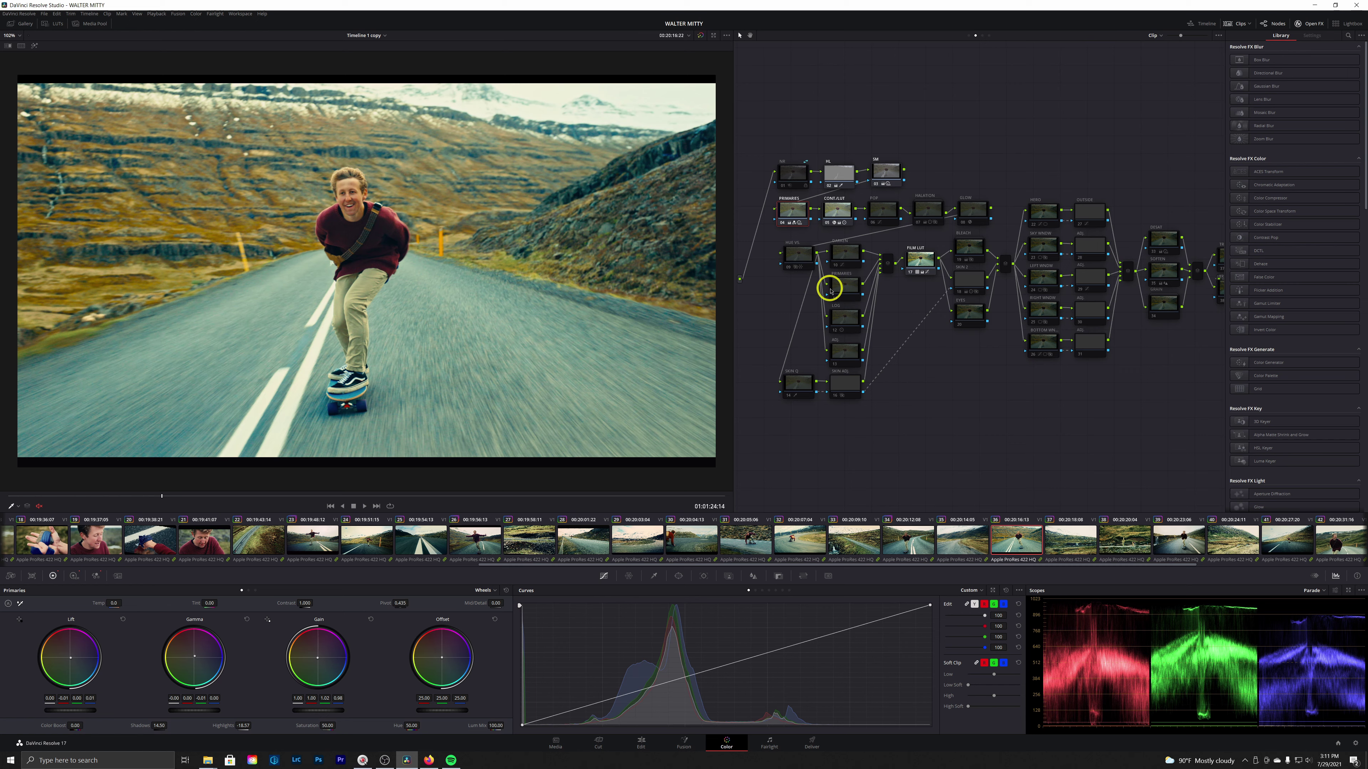
{"action": "left_click", "coordinate": [75, 576]}
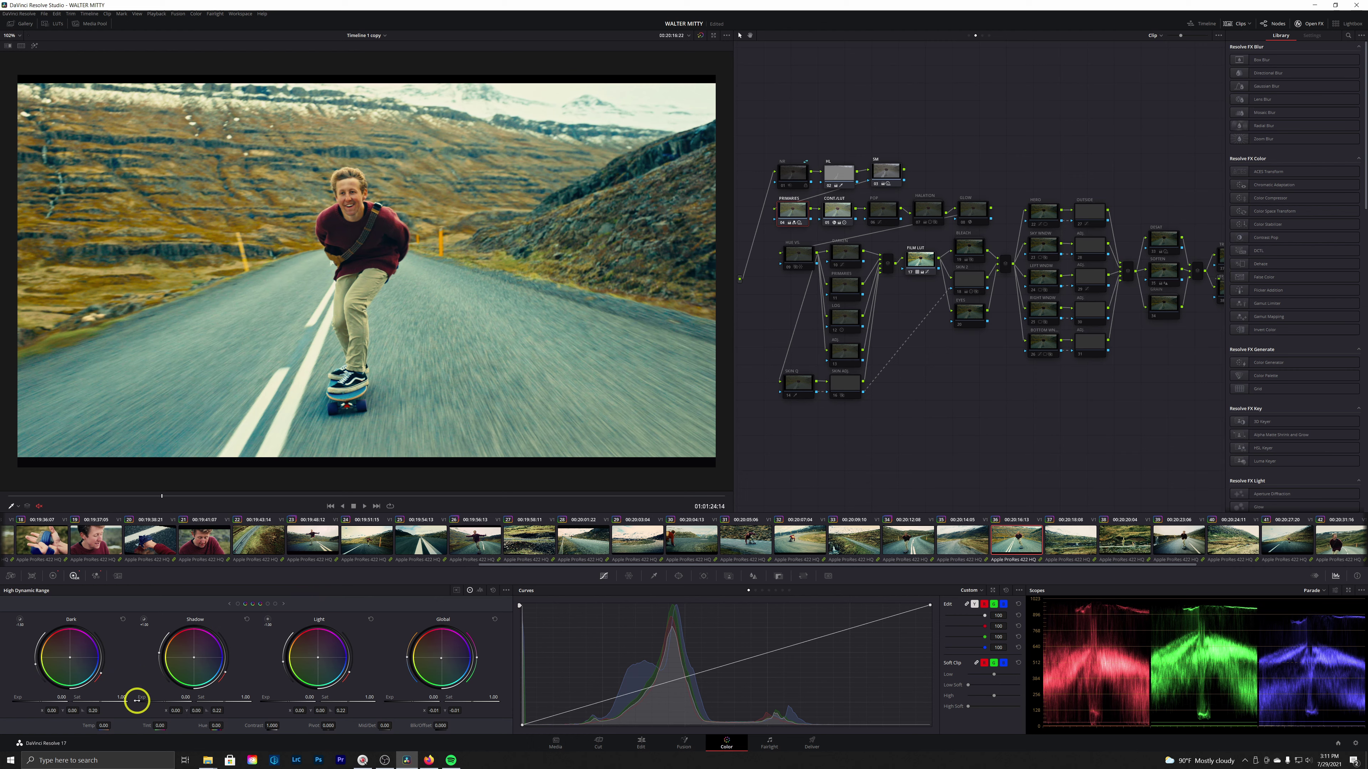
Examine the primaries wheels and the RGB Mixer of the PRIMARIES node
{"action": "left_click", "coordinate": [53, 575]}
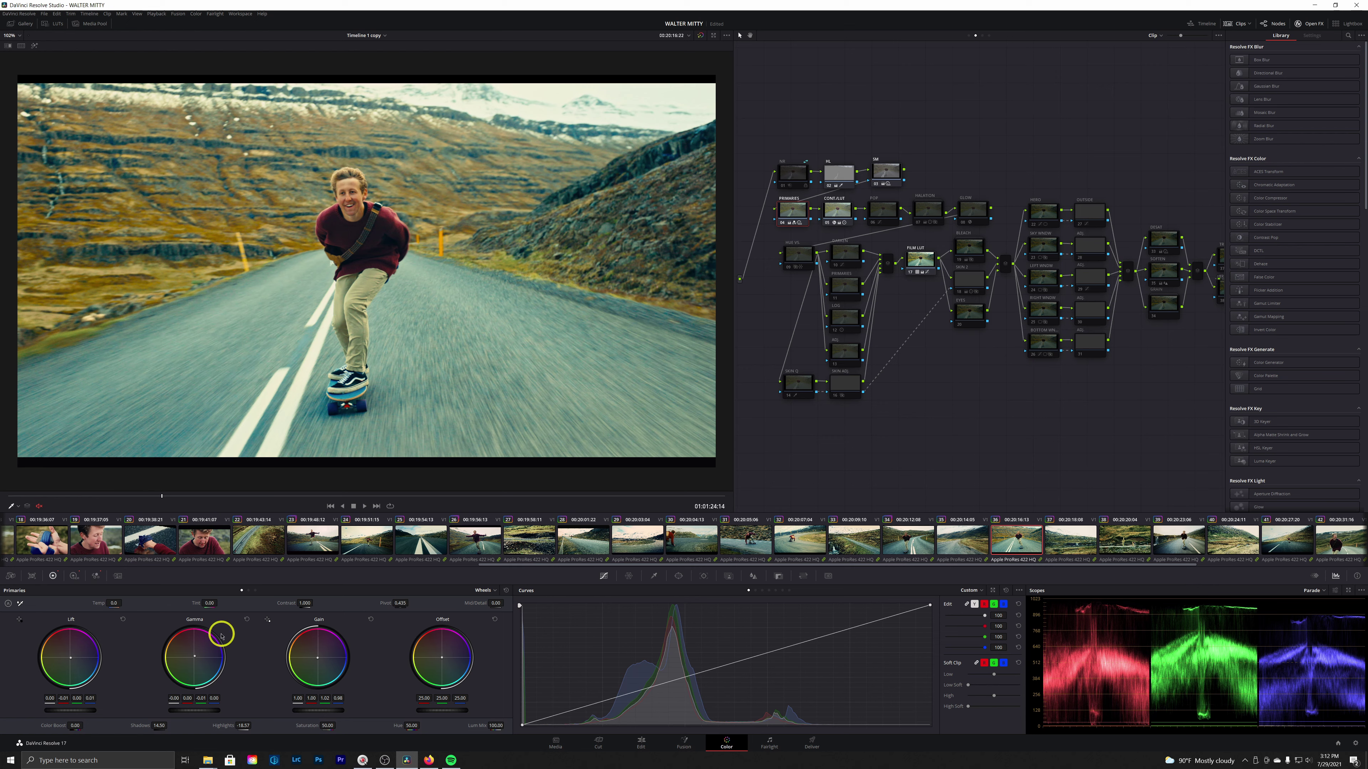
{"action": "left_click", "coordinate": [96, 575]}
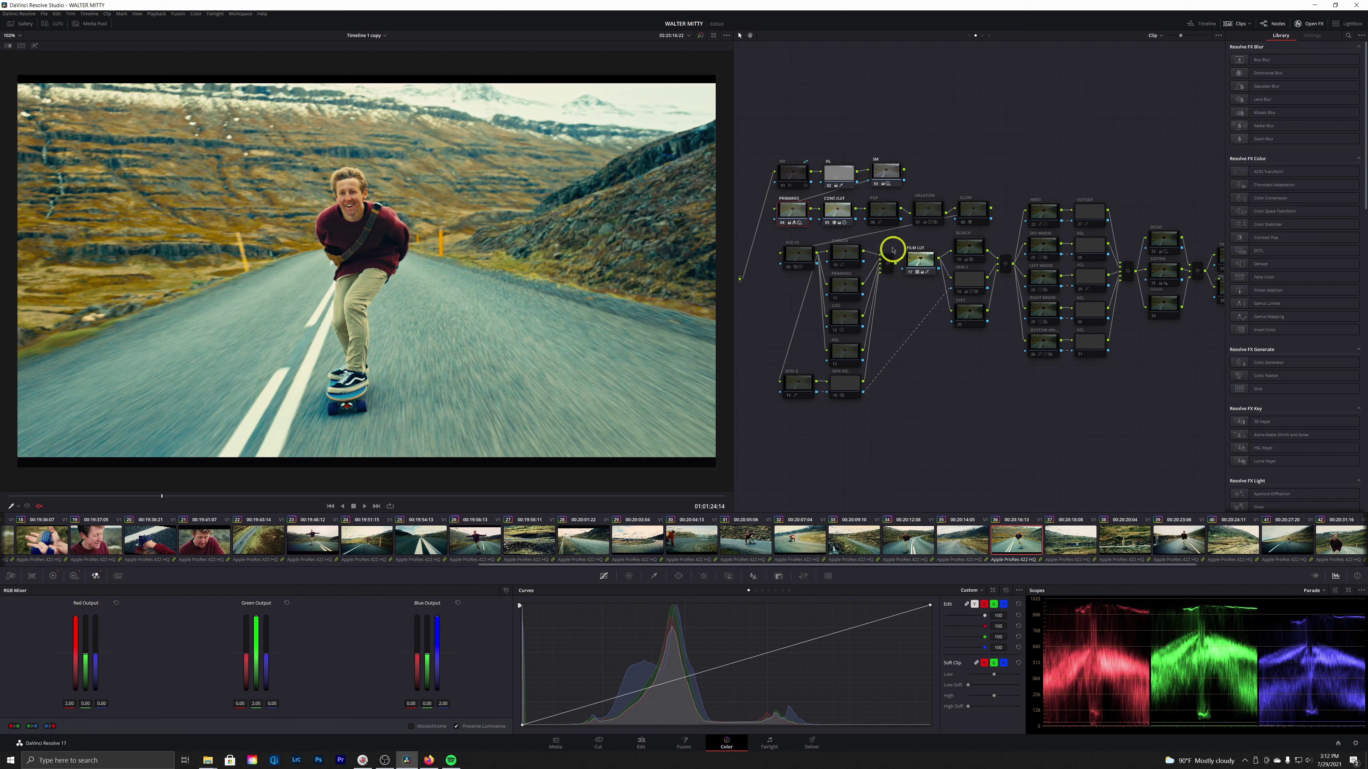
Enable the POP node, switching it on and off to compare its effect on the image
{"action": "left_click", "coordinate": [877, 203]}
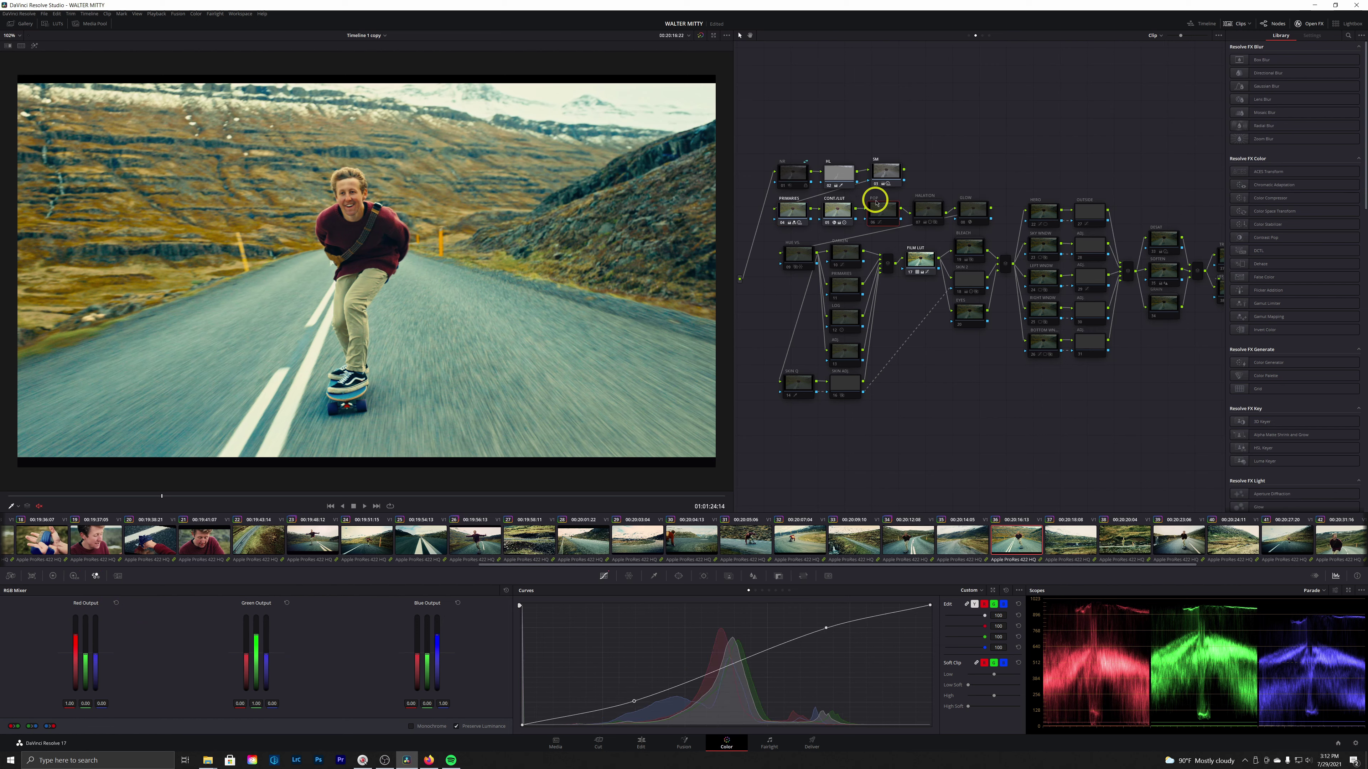
{"action": "key", "text": "ctrl+d"}
{"action": "key", "text": "ctrl+d"}
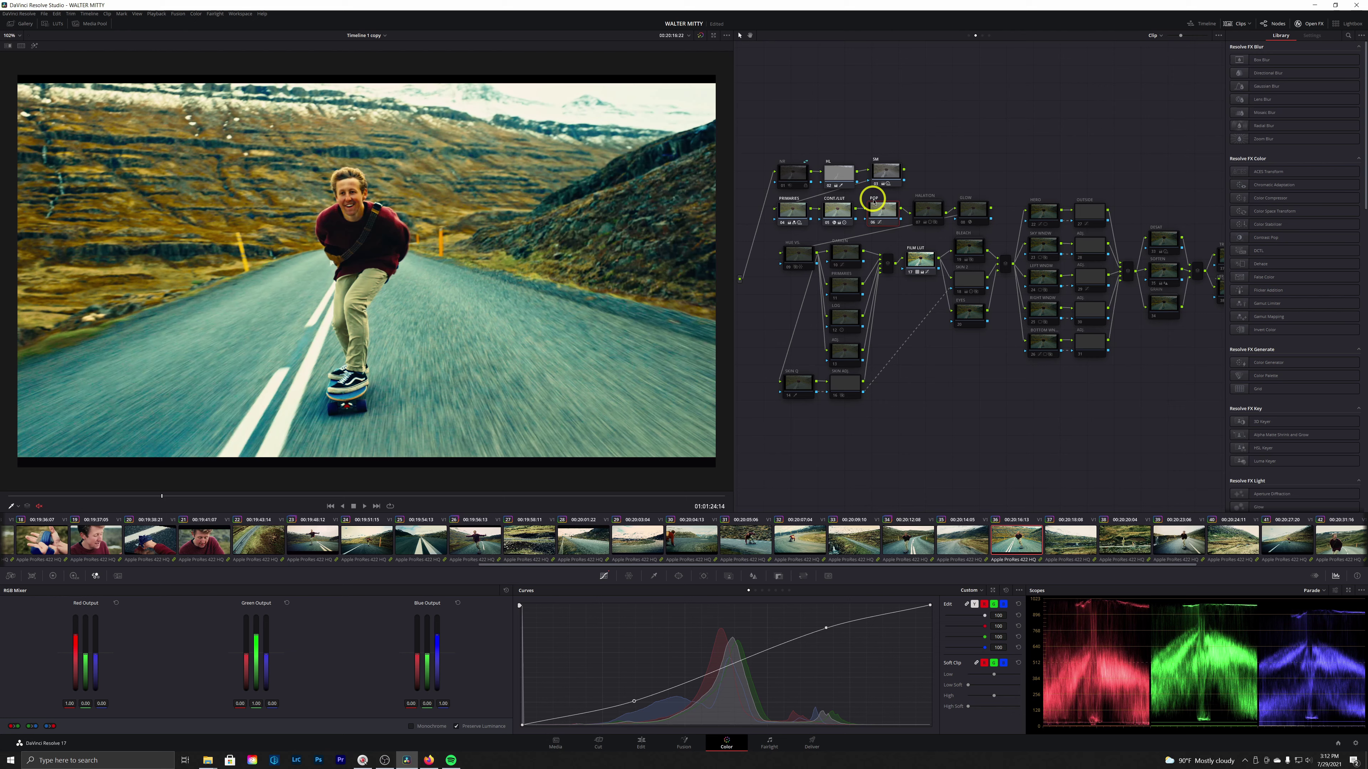
{"action": "key", "text": "ctrl+d"}
{"action": "key", "text": "ctrl+d"}
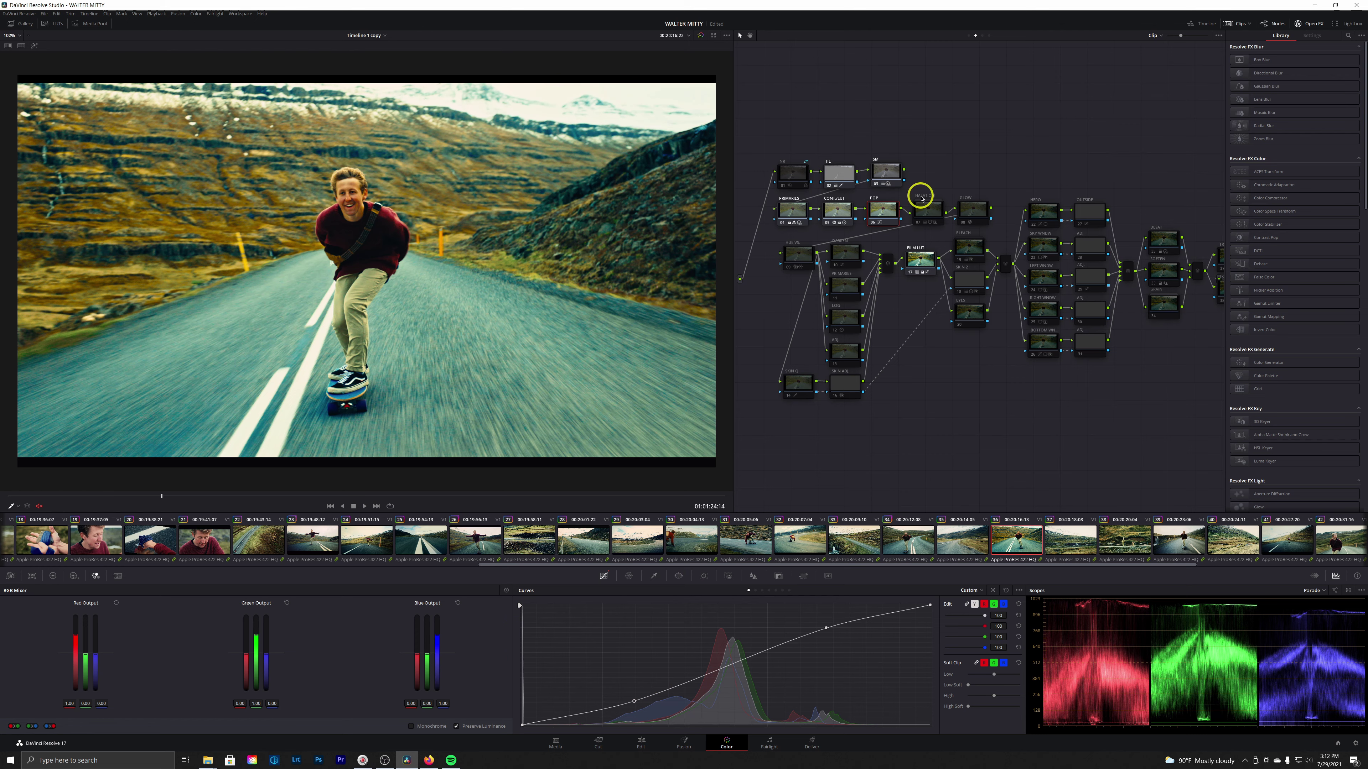
Enable the HALATION node after comparing it on and off, and save the project
{"action": "key", "text": "ctrl+d"}
{"action": "key", "text": "ctrl+d"}
{"action": "key", "text": "ctrl+d"}
{"action": "left_click", "coordinate": [919, 211]}
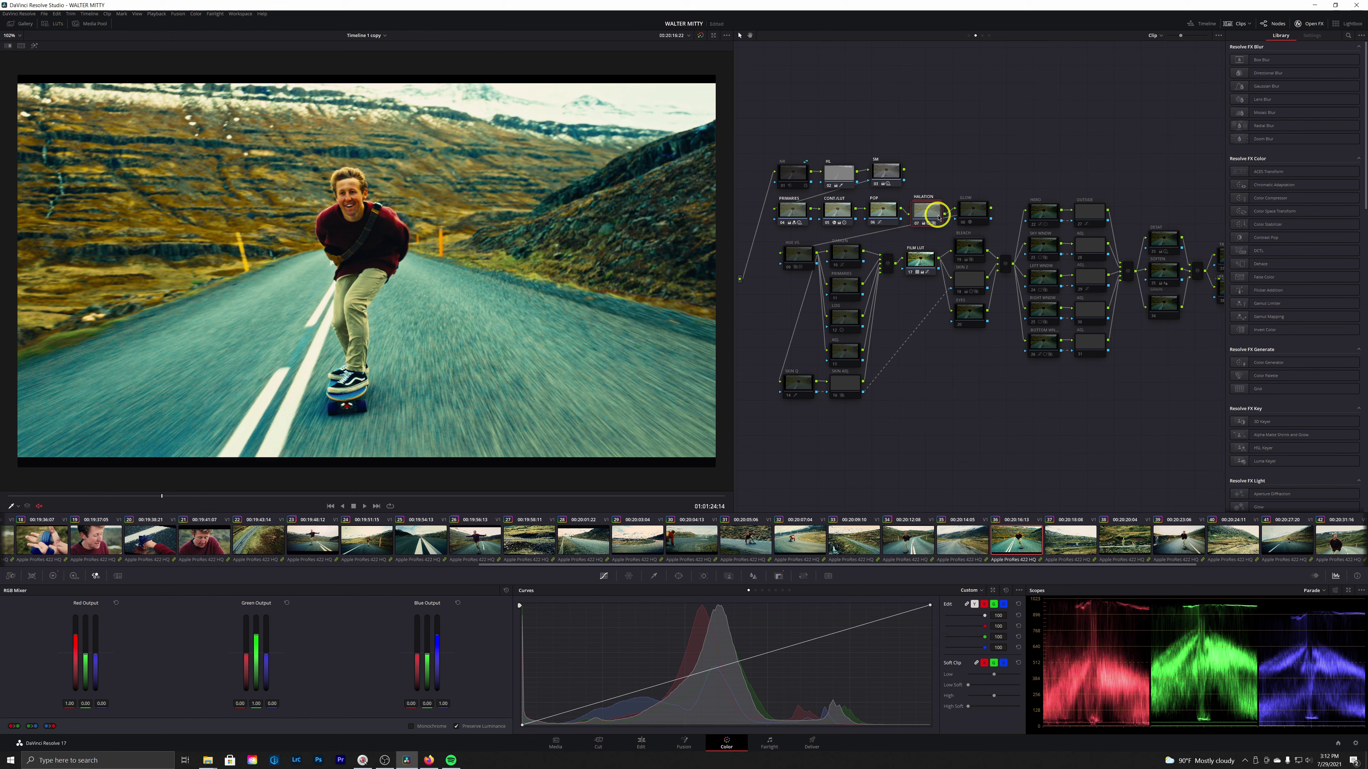
{"action": "mouse_move", "coordinate": [938, 221]}
{"action": "key", "text": "ctrl+s"}
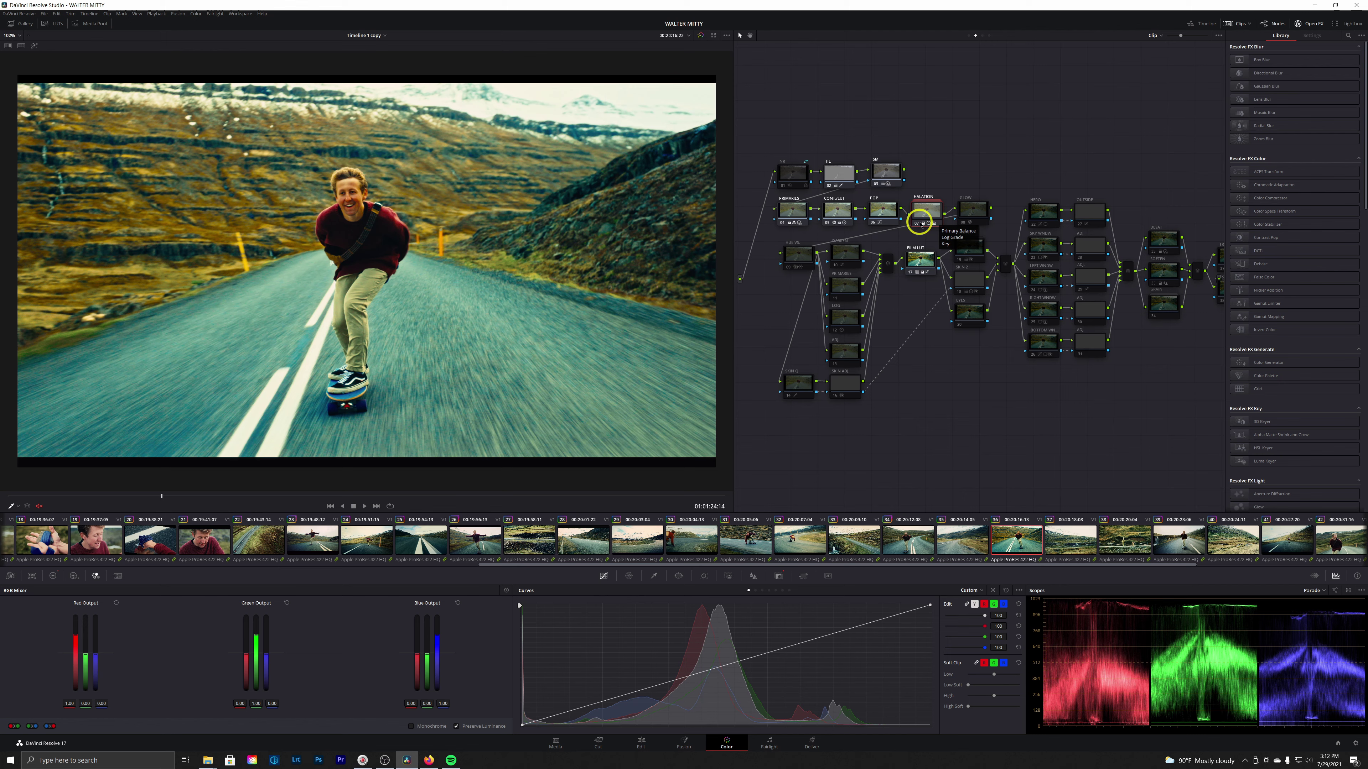
Enable the GLOW node, toggling it repeatedly to compare the image with and without its Glow effect
{"action": "left_click", "coordinate": [971, 211]}
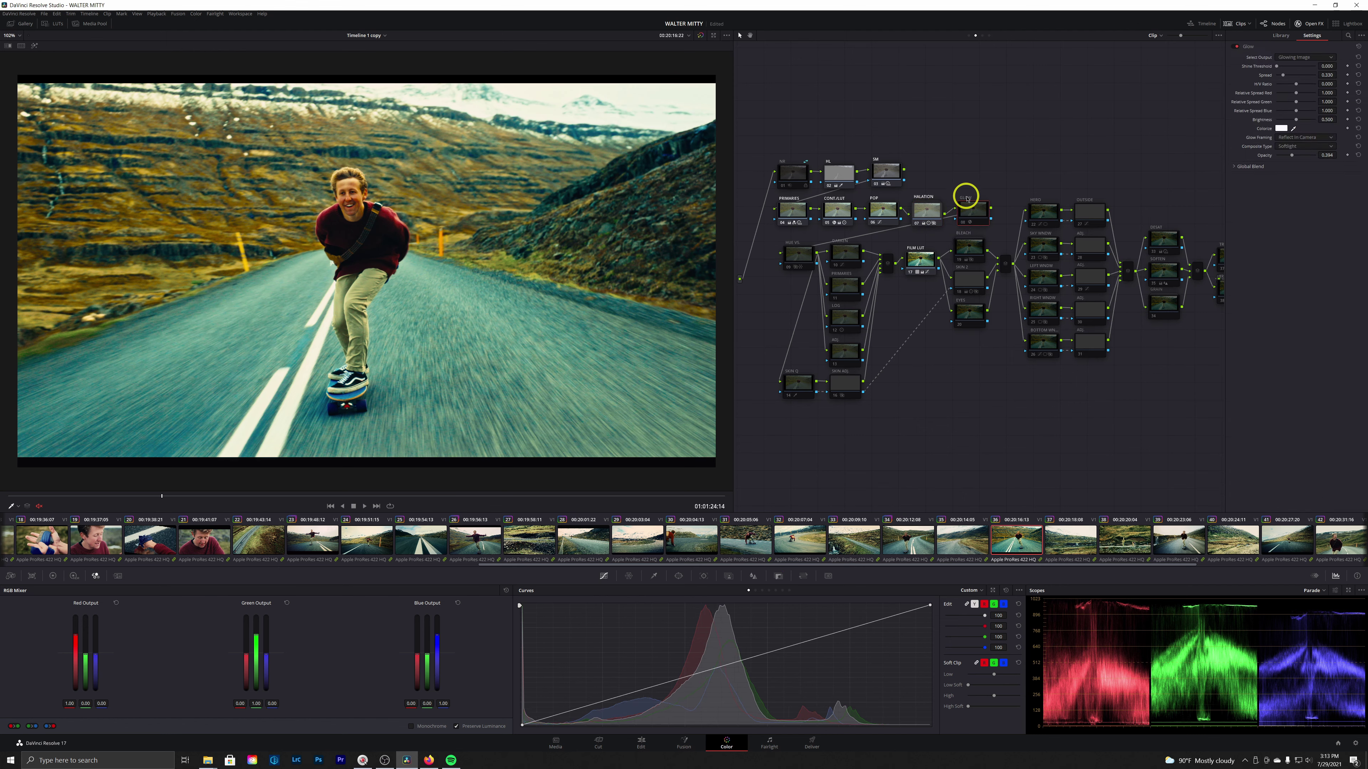
{"action": "key", "text": "ctrl+d"}
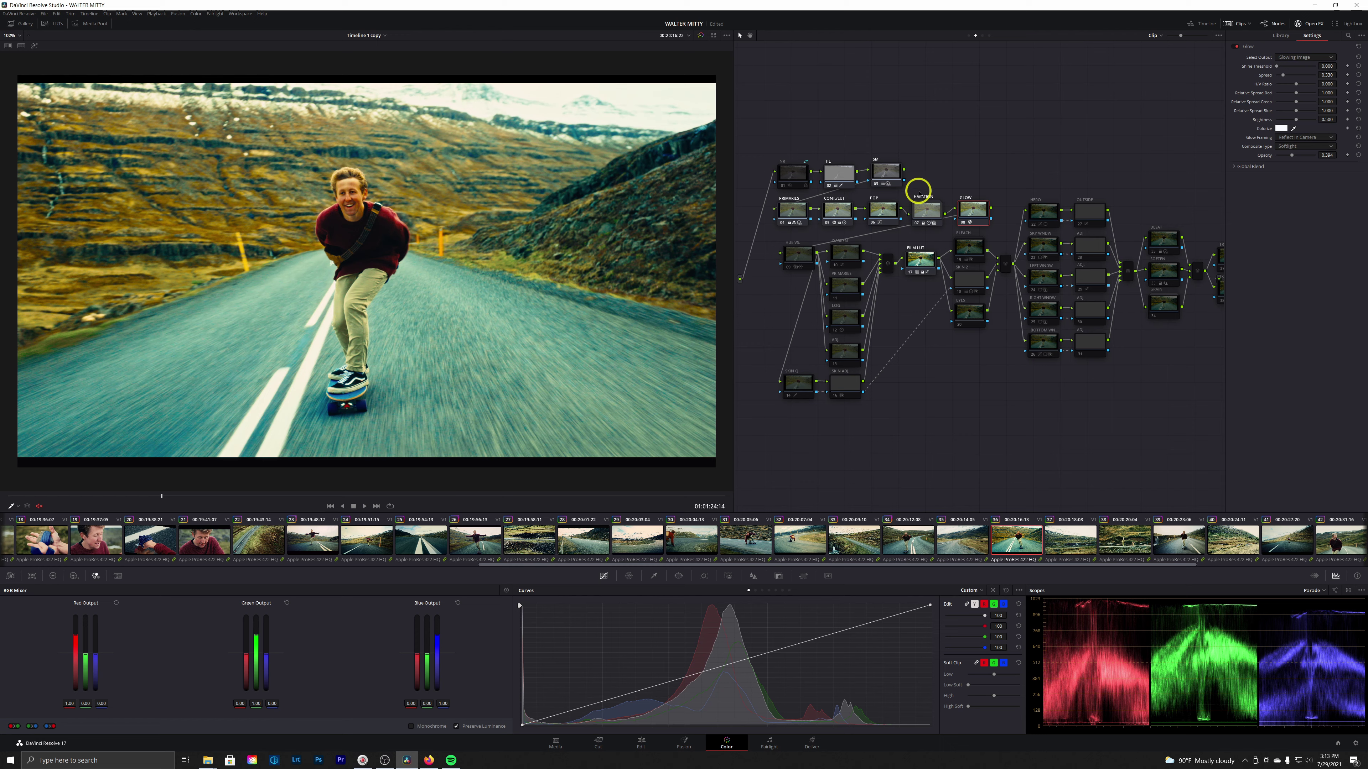
{"action": "key", "text": "ctrl+d"}
{"action": "key", "text": "ctrl+d"}
{"action": "key", "text": "ctrl+d"}
{"action": "key", "text": "ctrl+d"}
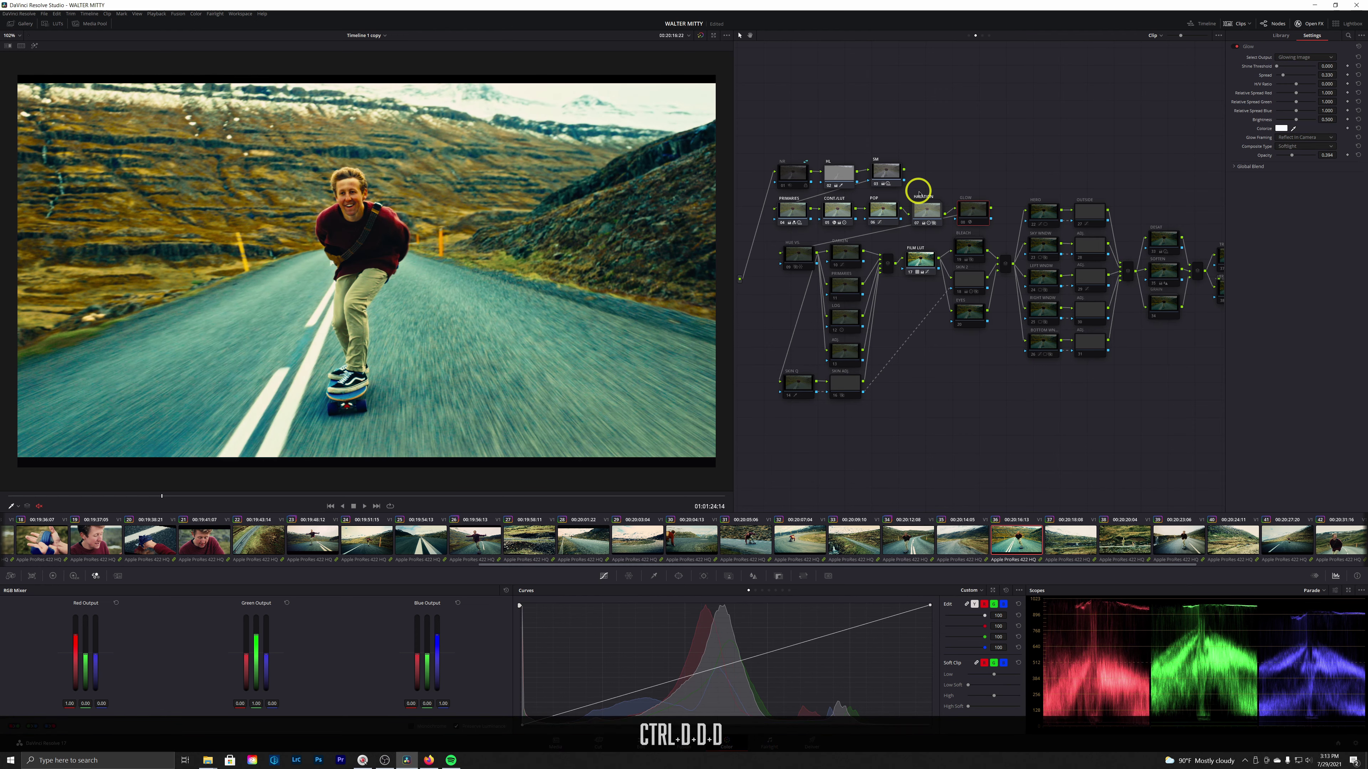
{"action": "key", "text": "ctrl+d"}
{"action": "key", "text": "ctrl+d"}
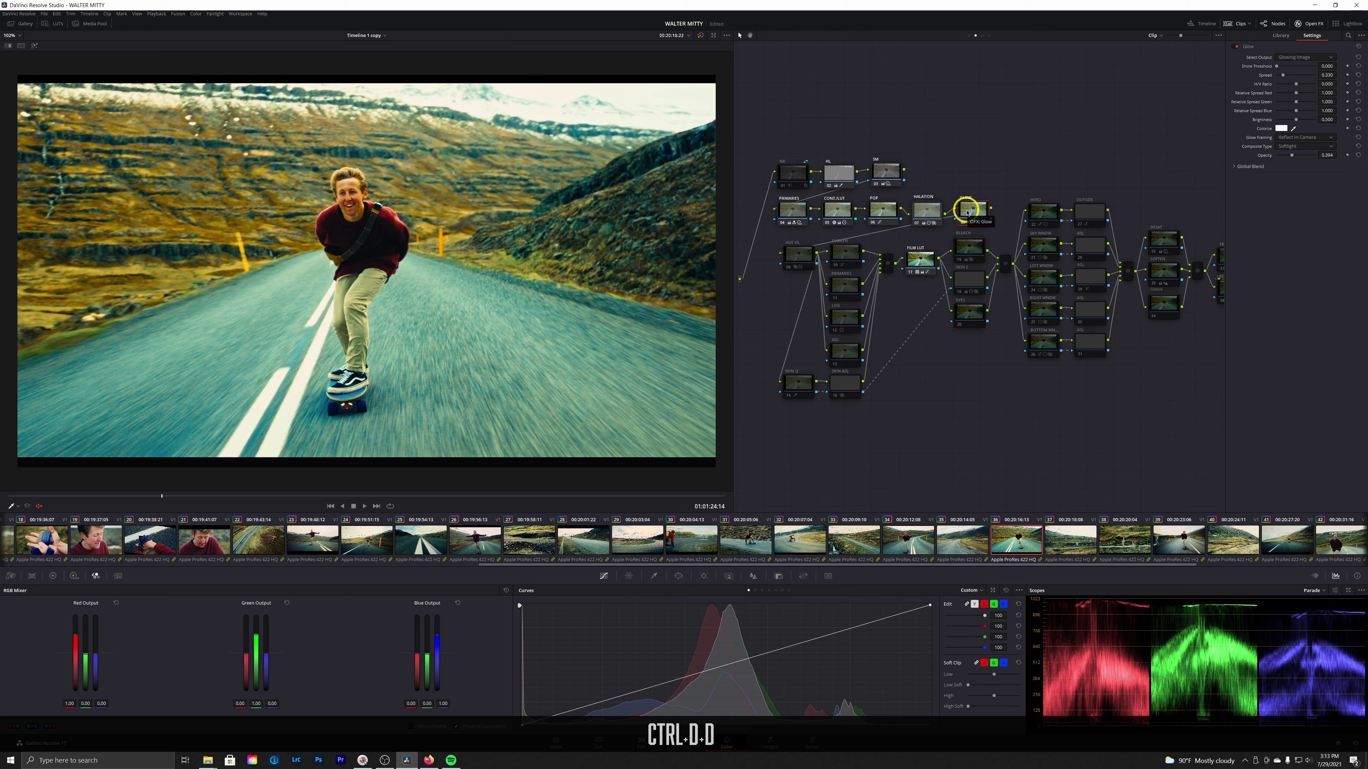
Enable the HUE VS node at the start of the third row, comparing it on and off
{"action": "left_click", "coordinate": [801, 253]}
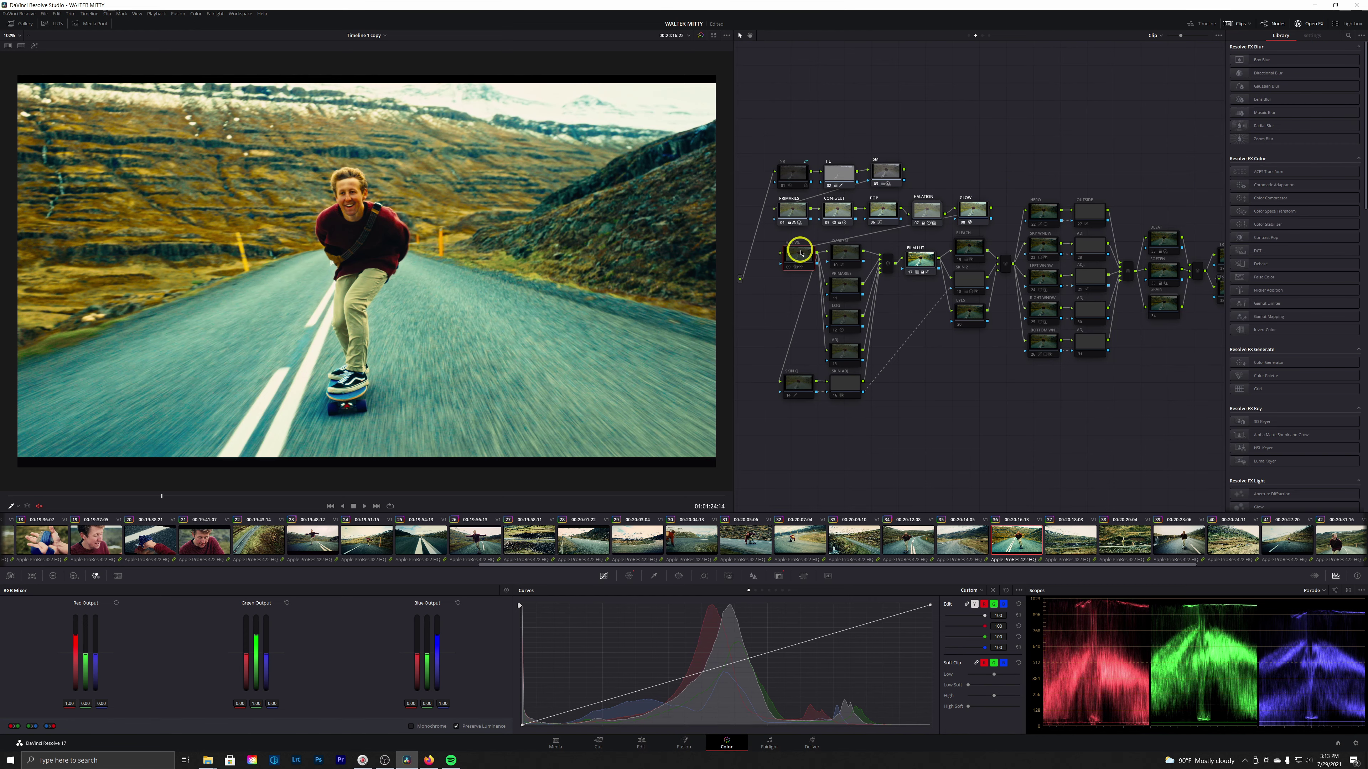
{"action": "key", "text": "ctrl+d"}
{"action": "key", "text": "ctrl+d"}
{"action": "key", "text": "ctrl+d"}
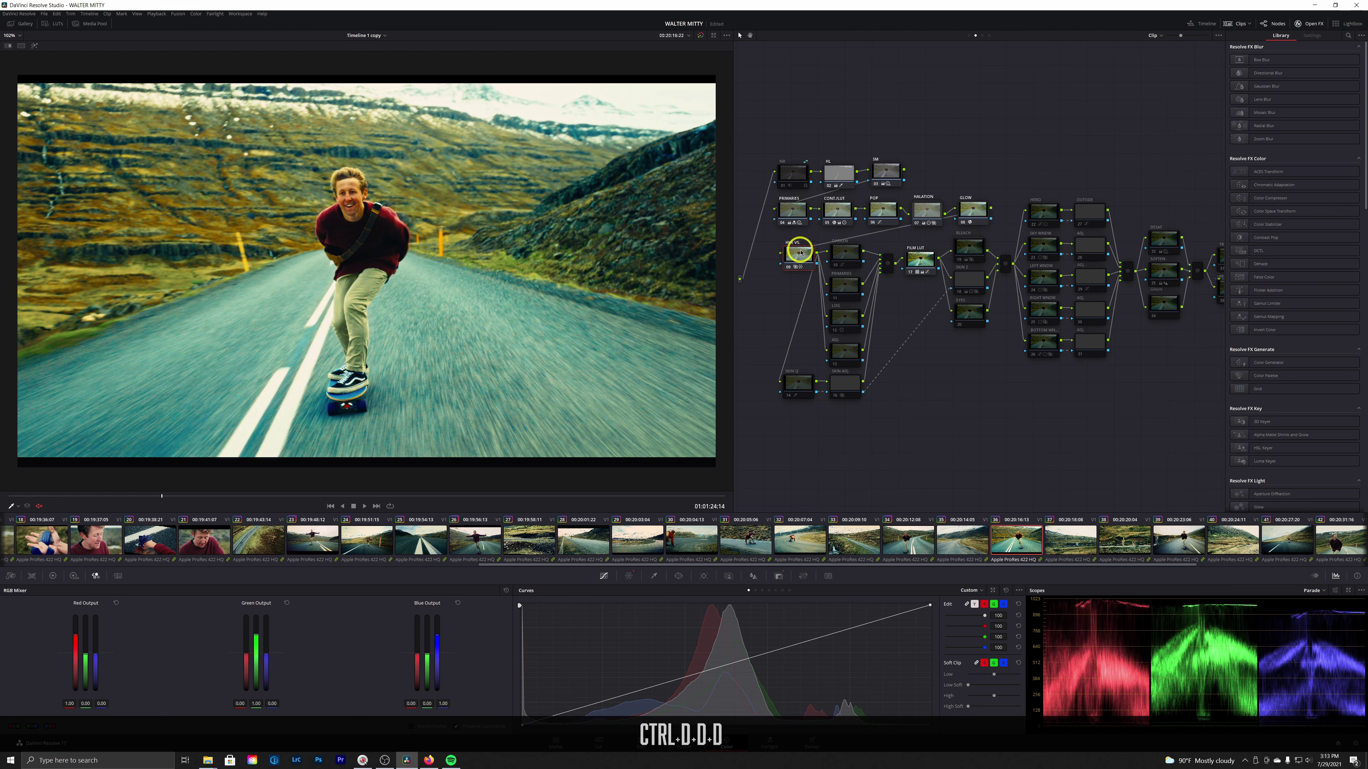
Wipe the Walter Mitty reference still from the gallery across the current shot to study it, and turn the wipe off
{"action": "left_click", "coordinate": [10, 24]}
{"action": "left_click", "coordinate": [34, 66]}
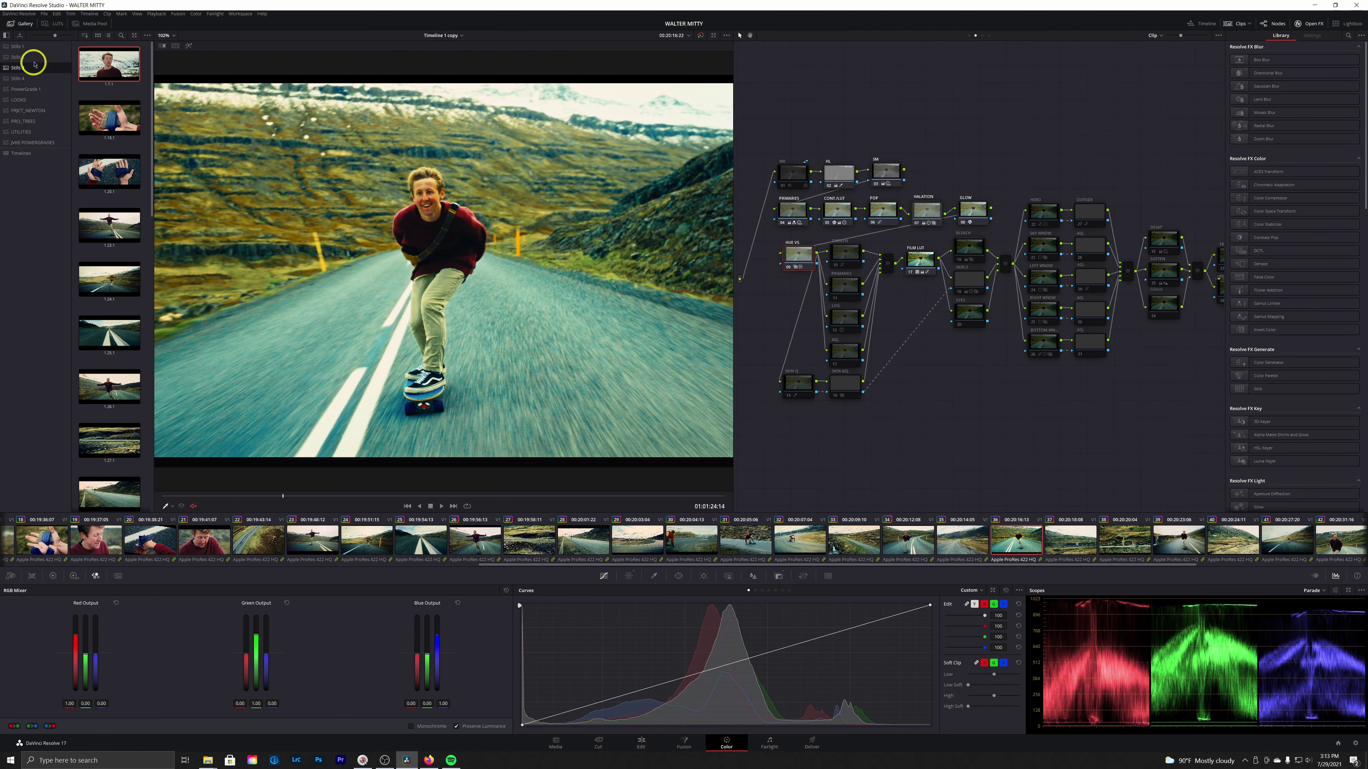
{"action": "left_click", "coordinate": [162, 46]}
{"action": "left_click", "coordinate": [22, 27]}
{"action": "left_click_drag", "start_coordinate": [351, 260], "coordinate": [34, 271]}
{"action": "left_click_drag", "start_coordinate": [162, 250], "coordinate": [122, 257]}
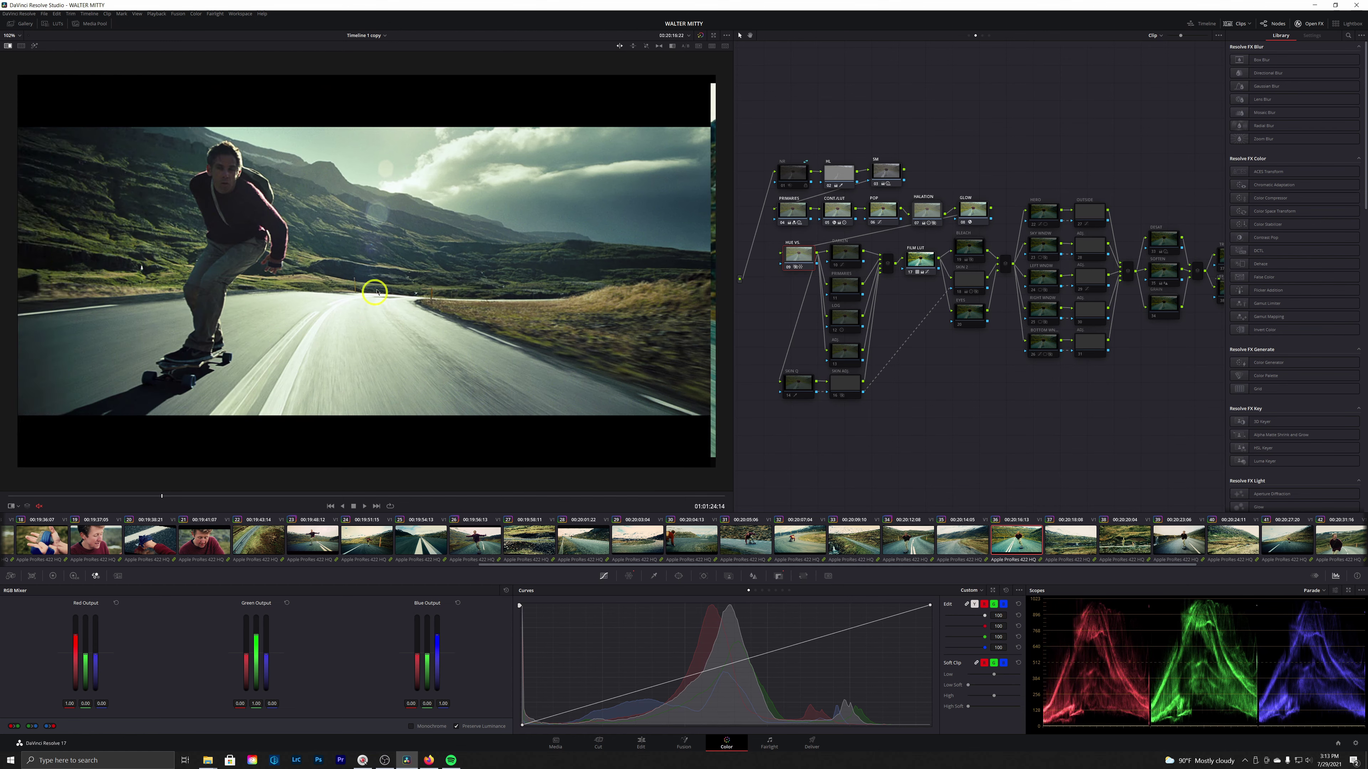
{"action": "left_click_drag", "start_coordinate": [377, 292], "coordinate": [377, 287]}
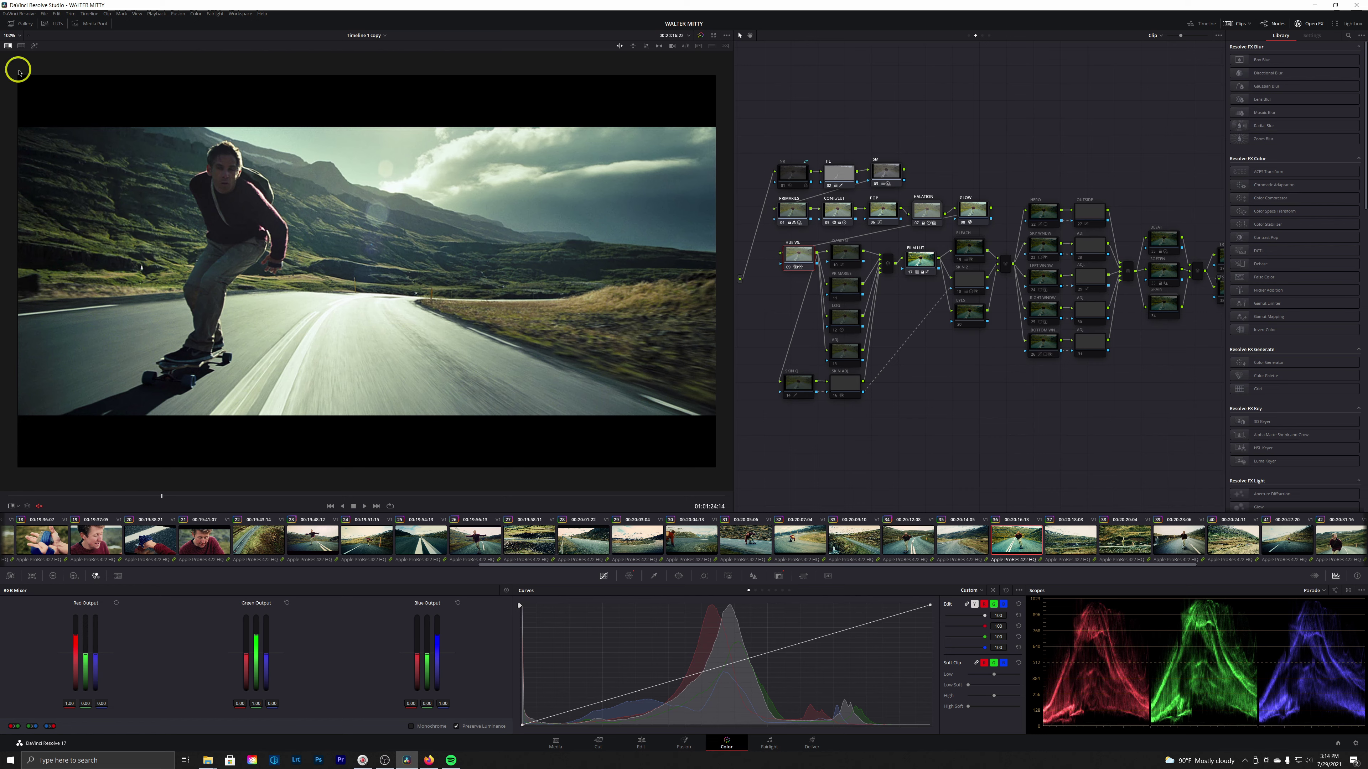
{"action": "left_click", "coordinate": [8, 46]}
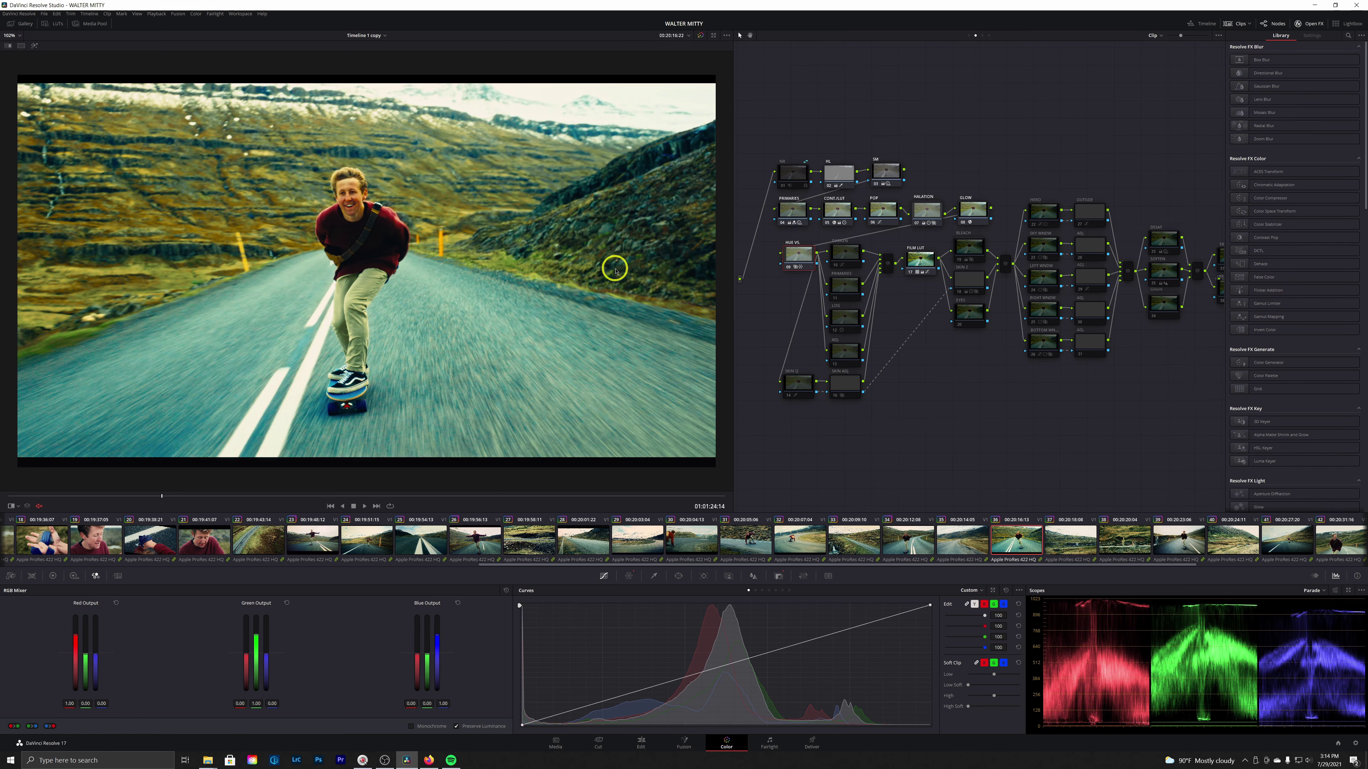
Select the top node of the first parallel group and compare the shot with the reference still in a half-frame wipe
{"action": "left_click", "coordinate": [844, 255]}
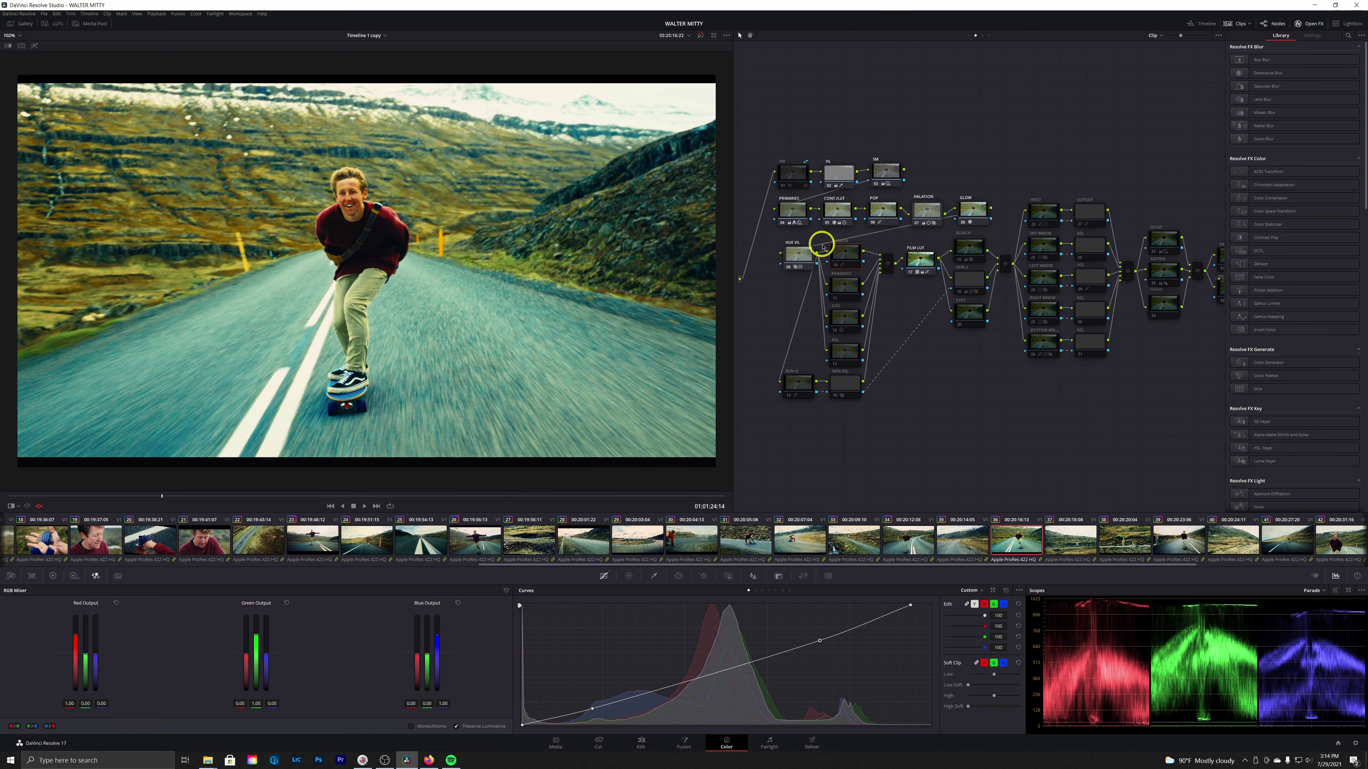
{"action": "left_click", "coordinate": [8, 36]}
{"action": "left_click", "coordinate": [10, 47]}
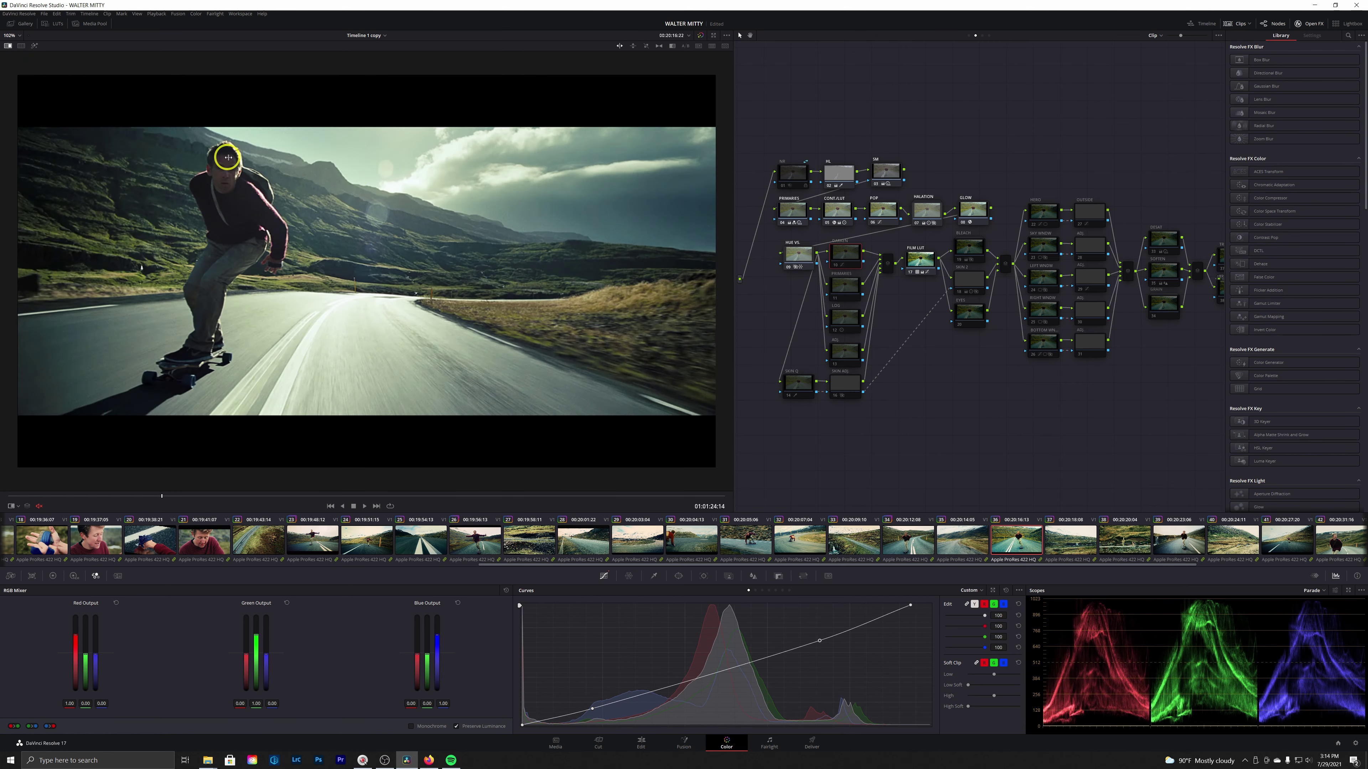
{"action": "left_click_drag", "start_coordinate": [223, 146], "coordinate": [363, 205]}
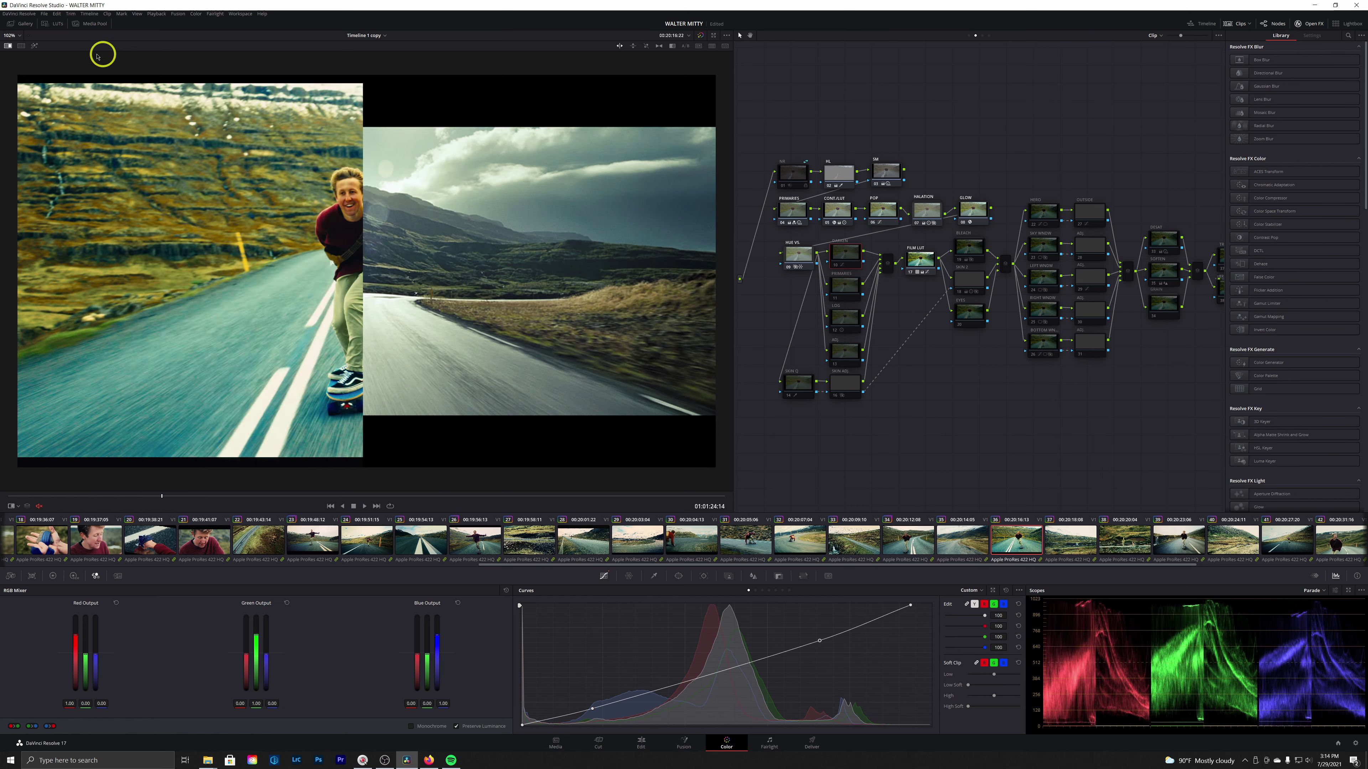
{"action": "left_click", "coordinate": [9, 46]}
Toggle the top node of the first parallel group to compare the image with and without its custom curve
{"action": "key", "text": "ctrl+d"}
{"action": "key", "text": "ctrl+d"}
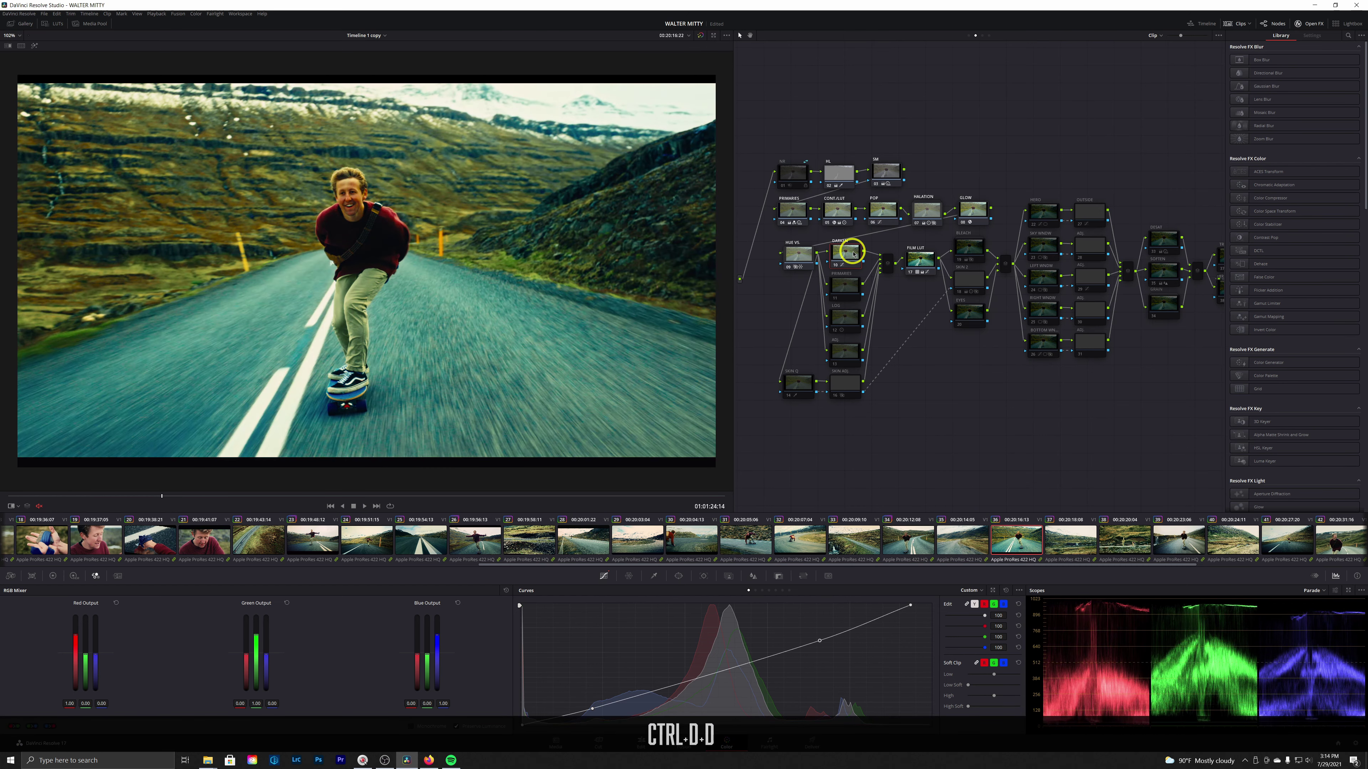
{"action": "key", "text": "ctrl+d"}
{"action": "key", "text": "ctrl+d"}
{"action": "key", "text": "ctrl+d"}
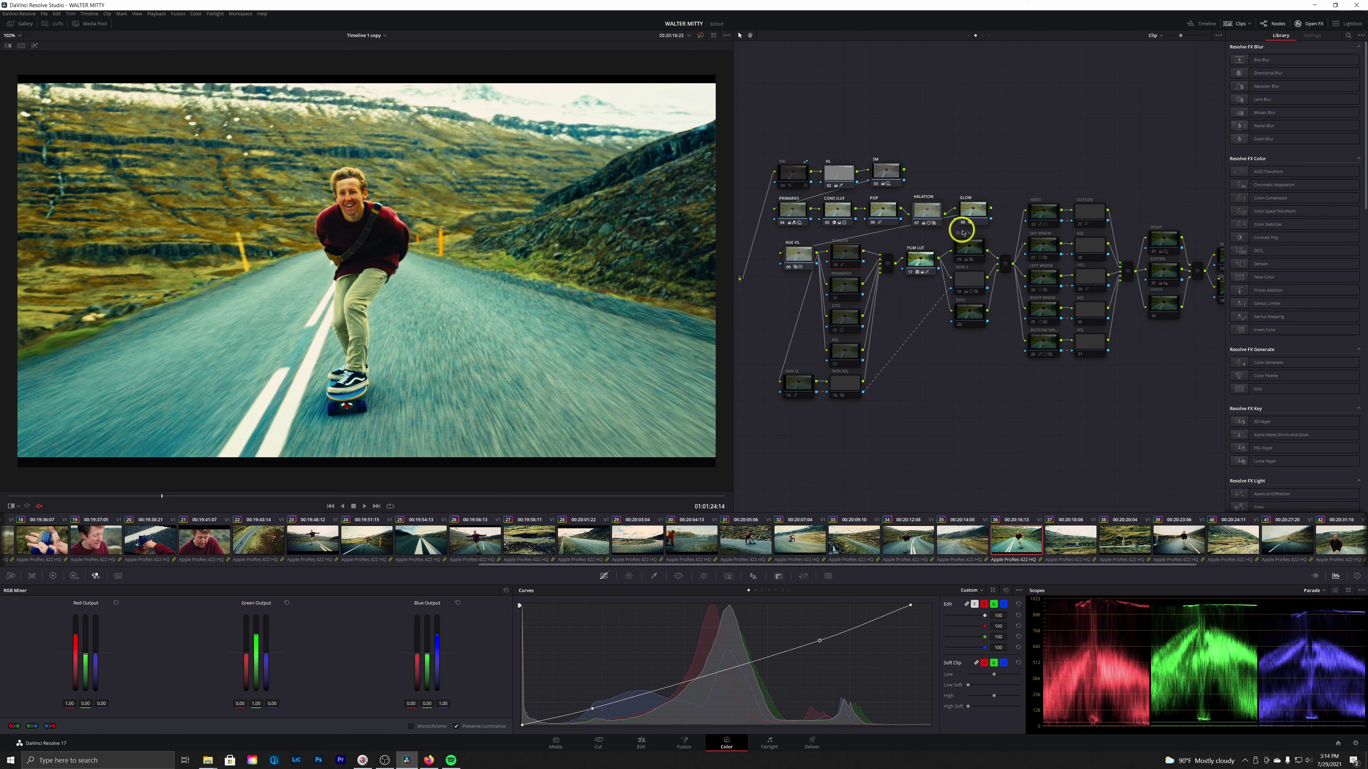
Enable the BLEACH node and hide the OpenFX library to make room for the whole node tree
{"action": "key", "text": "ctrl+d"}
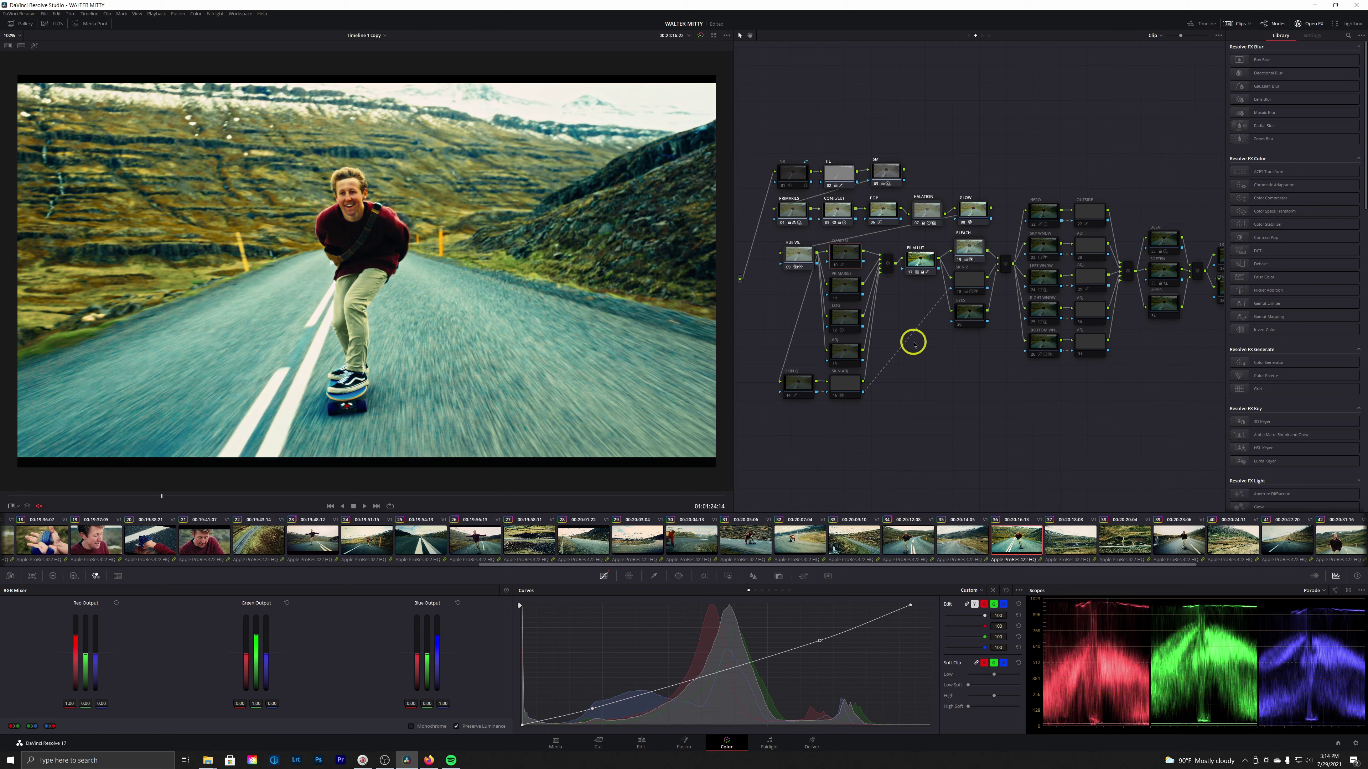
{"action": "left_click", "coordinate": [1308, 23]}
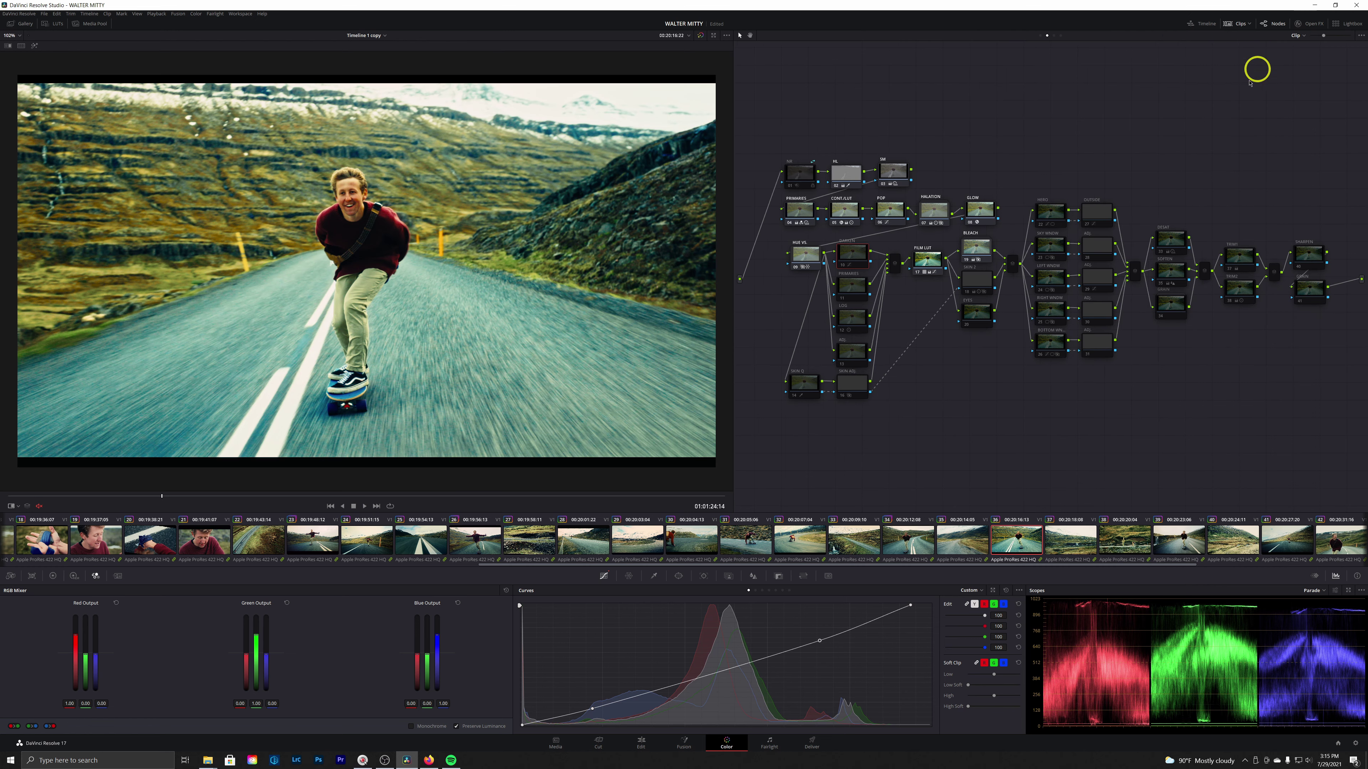
Enable the DESAT node, toggling it repeatedly to compare the image with and without the desaturation
{"action": "left_click", "coordinate": [1175, 242]}
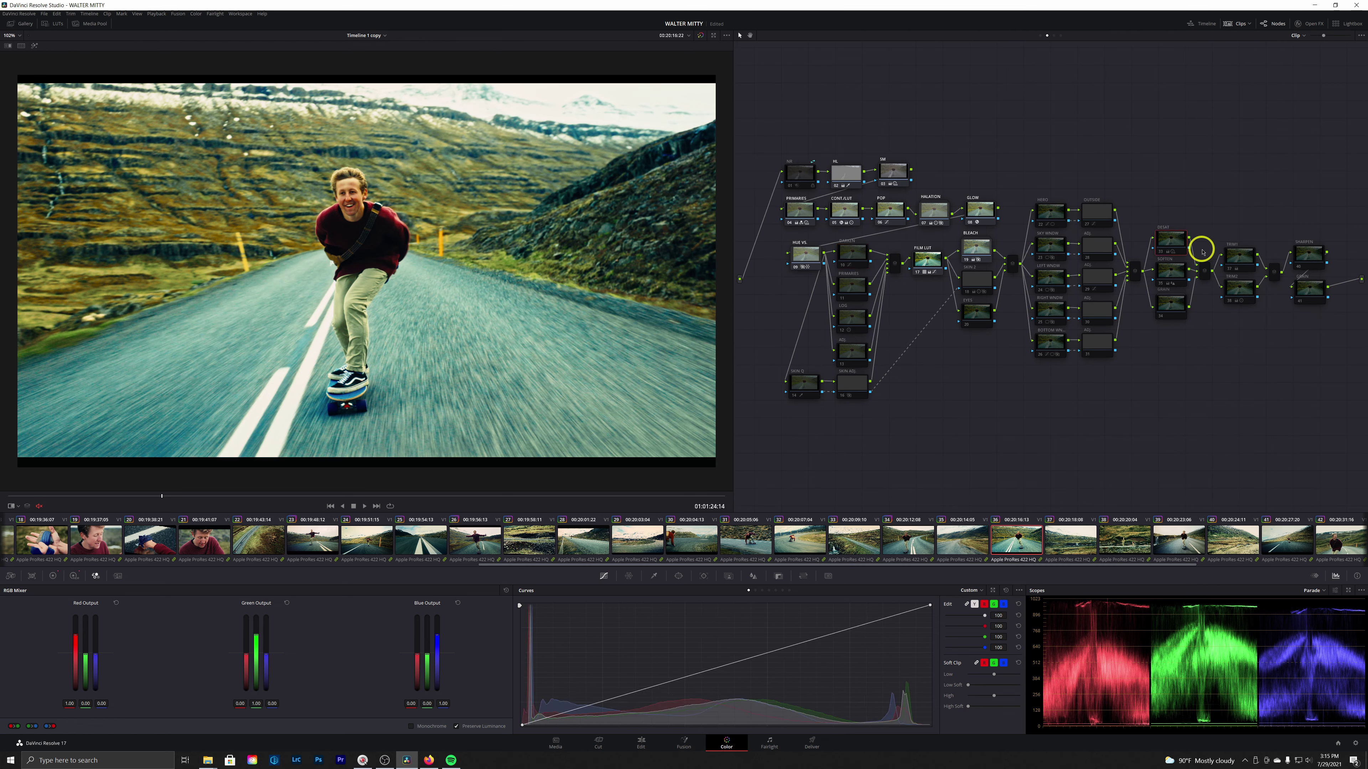
{"action": "key", "text": "ctrl+d"}
{"action": "key", "text": "ctrl+d"}
{"action": "key", "text": "ctrl+d"}
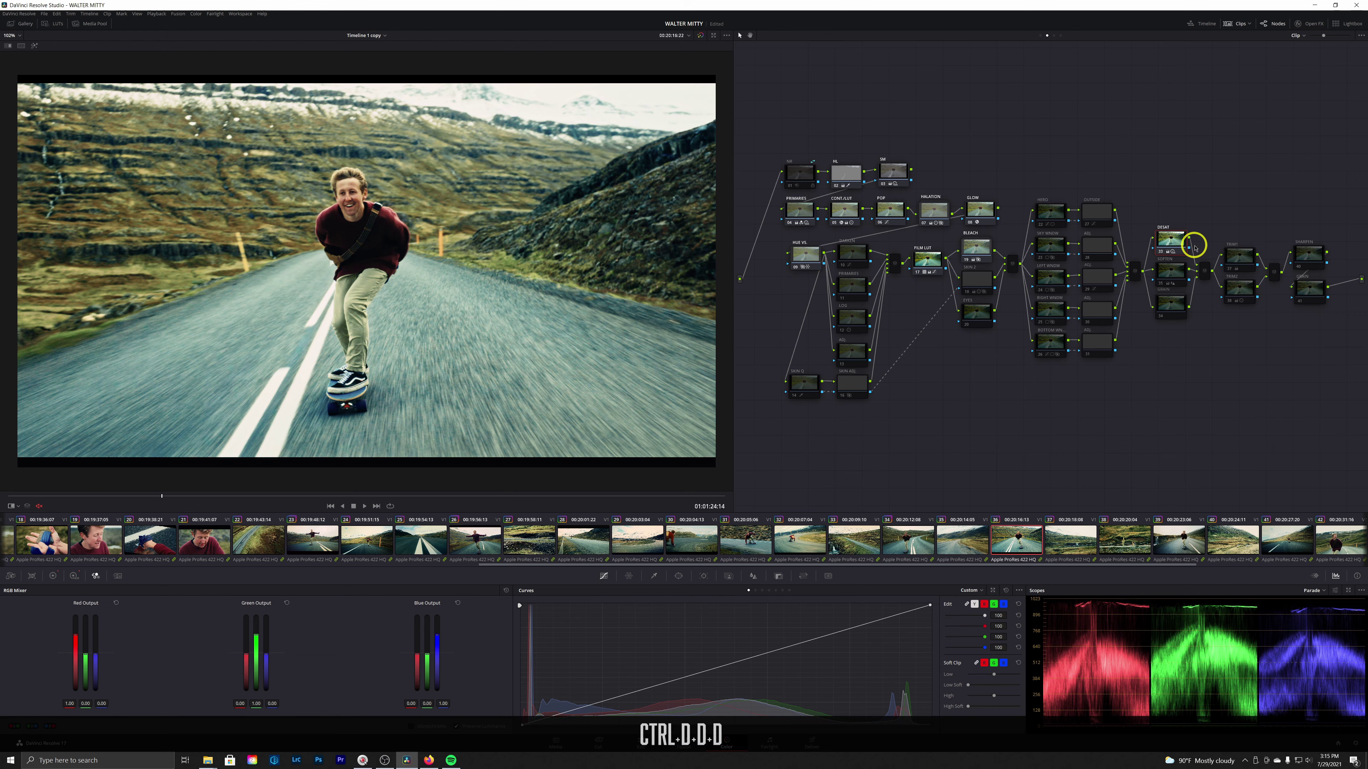
{"action": "key", "text": "ctrl+d"}
{"action": "key", "text": "ctrl+d"}
{"action": "key", "text": "ctrl+d"}
{"action": "key", "text": "ctrl+d"}
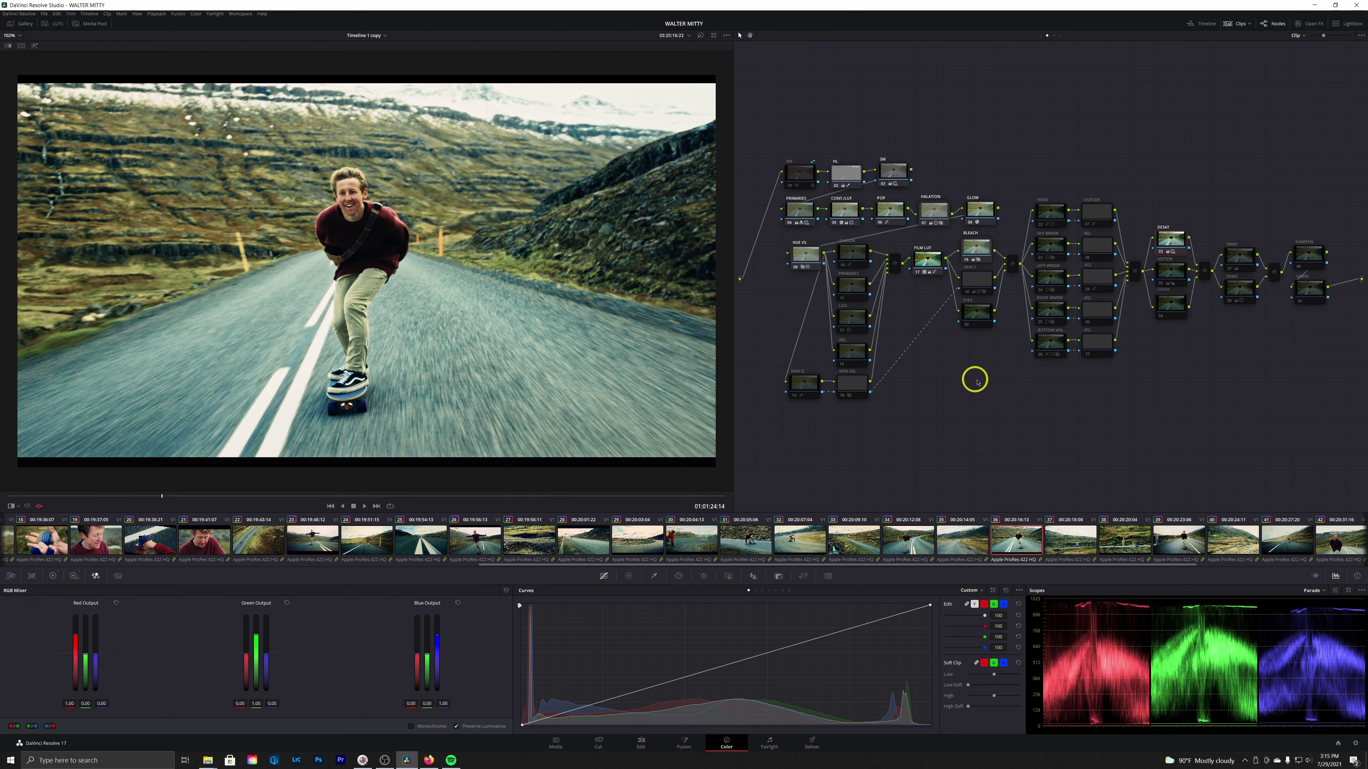
Examine the HUE VS node, the first node of the bottom row and the DESAT node in the node tree
{"action": "left_click_drag", "start_coordinate": [983, 386], "coordinate": [907, 382]}
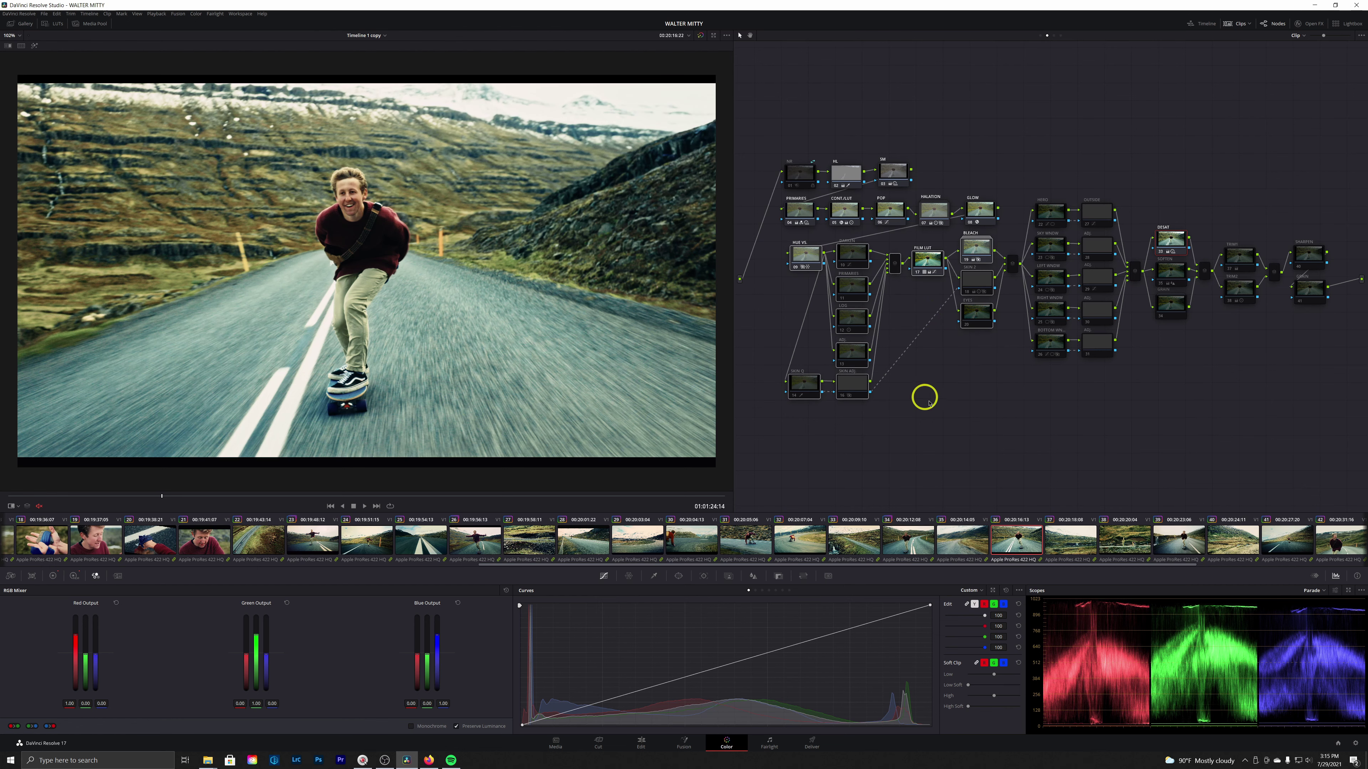
{"action": "left_click", "coordinate": [1170, 238]}
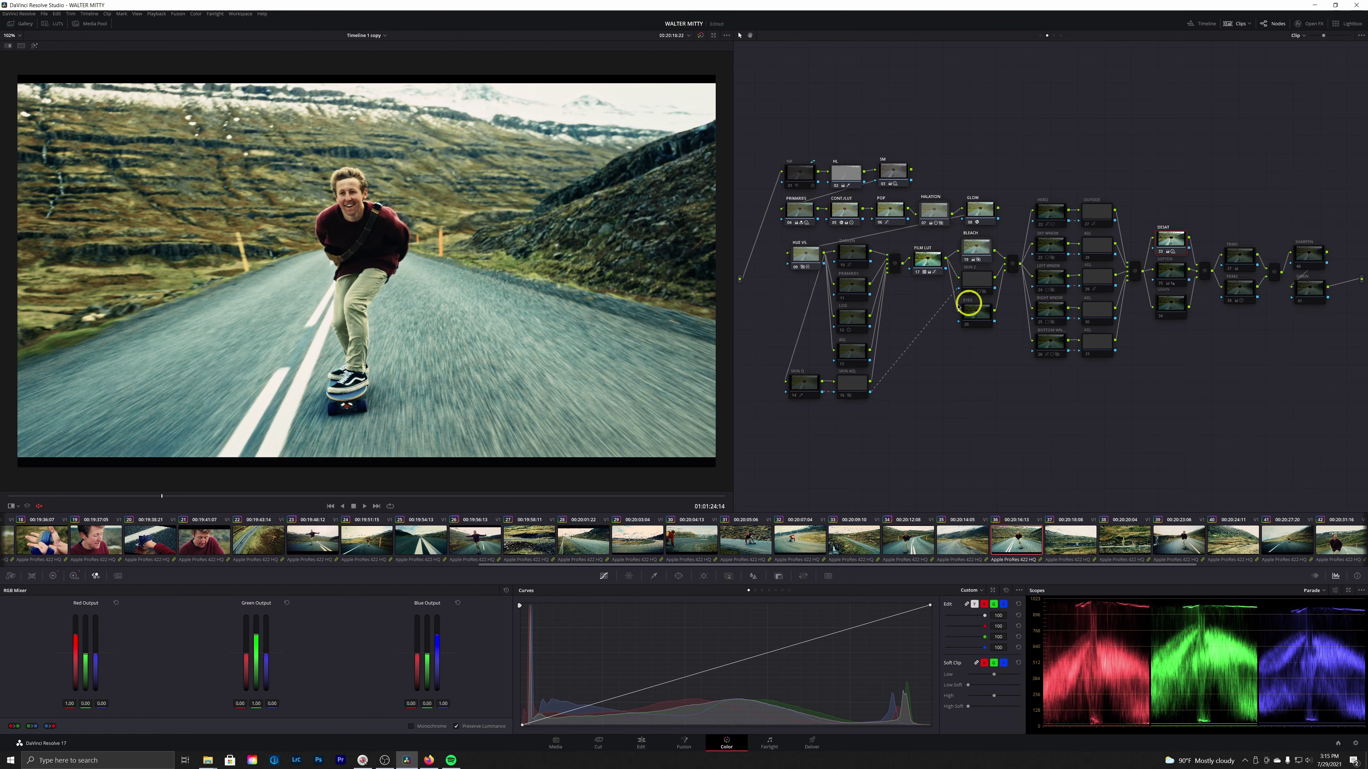
{"action": "left_click", "coordinate": [812, 249]}
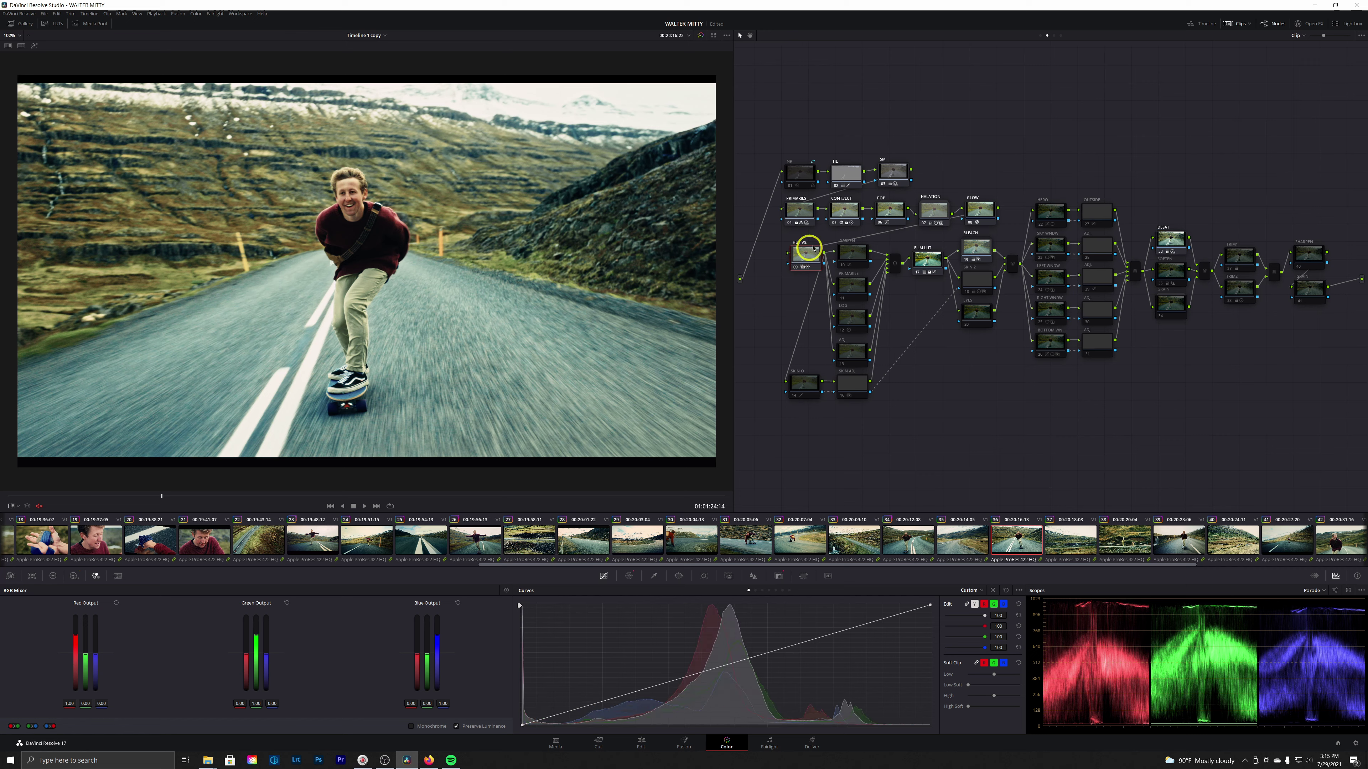
{"action": "left_click", "coordinate": [805, 382]}
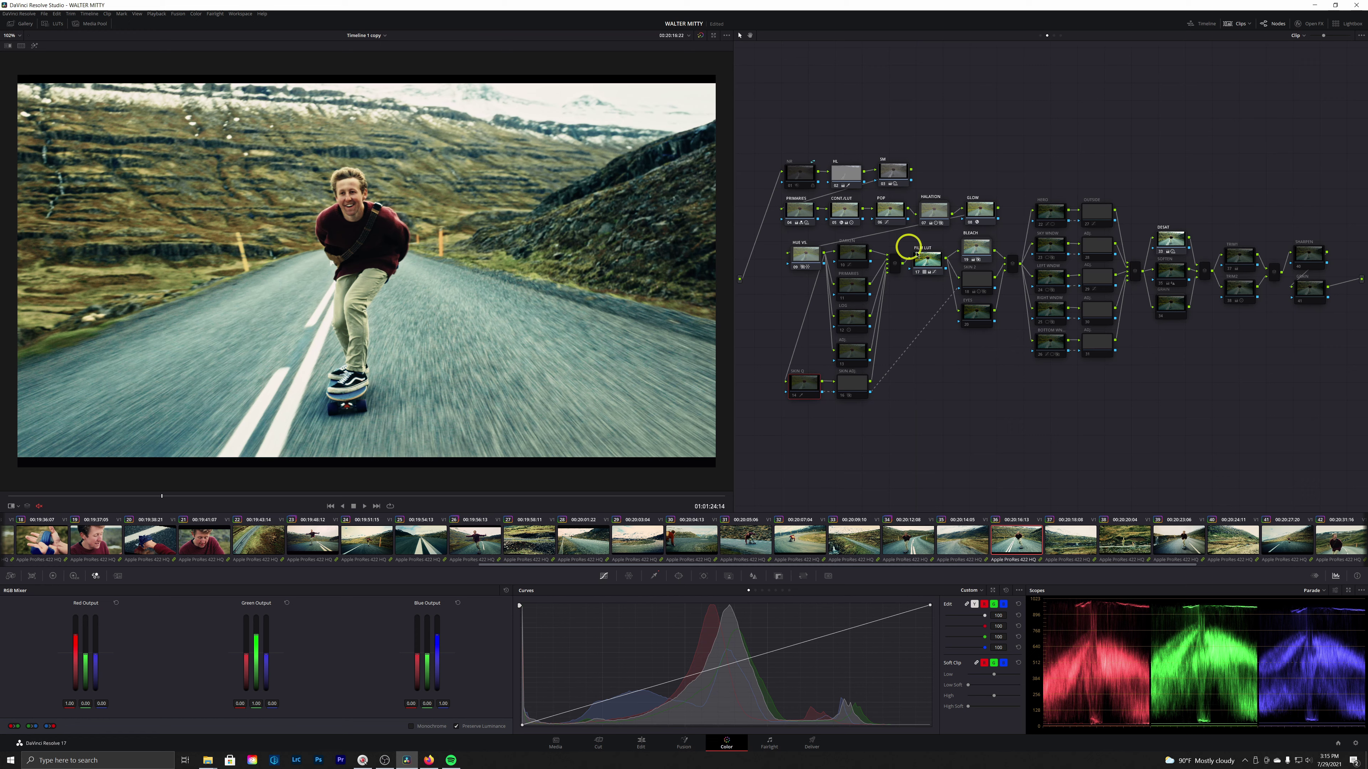
{"action": "left_click", "coordinate": [1169, 238]}
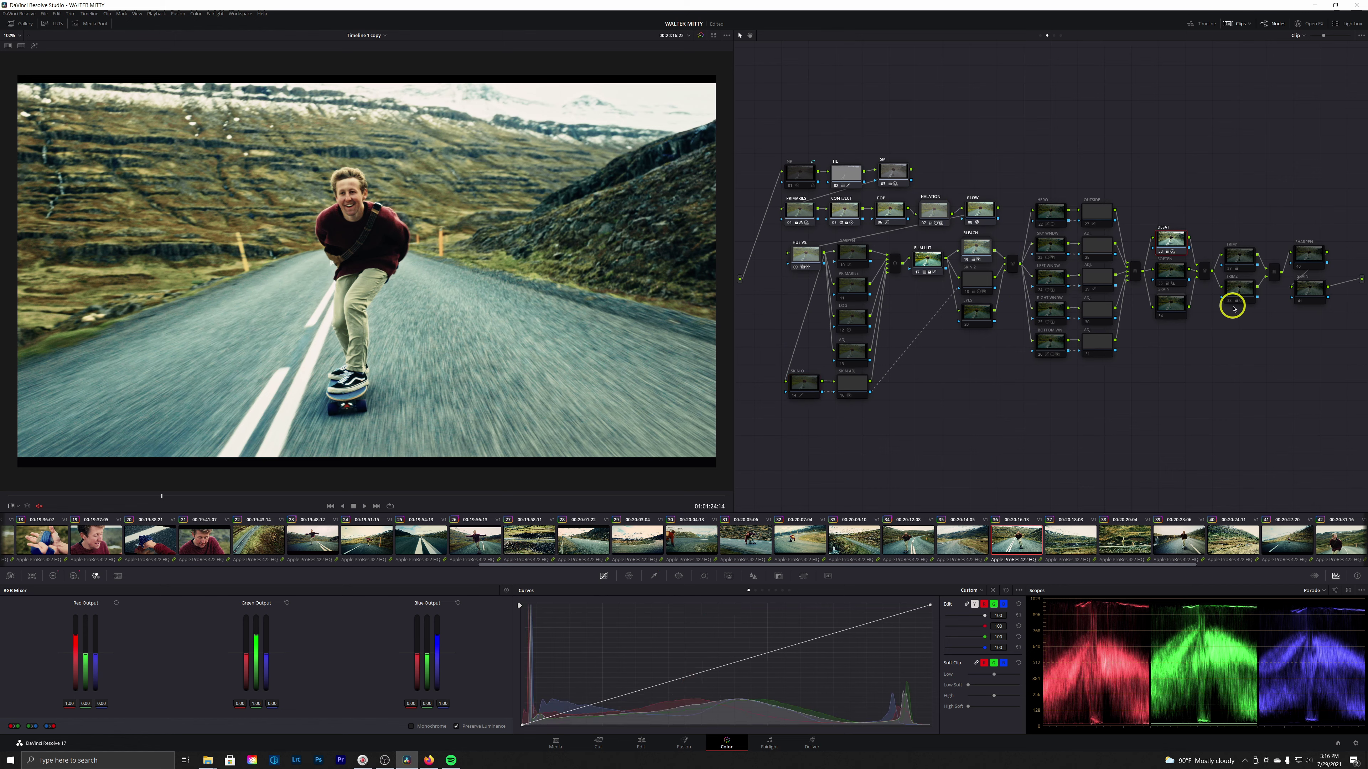
Enable the custom-curve node at the top of the first parallel group, comparing it on and off
{"action": "left_click", "coordinate": [855, 256]}
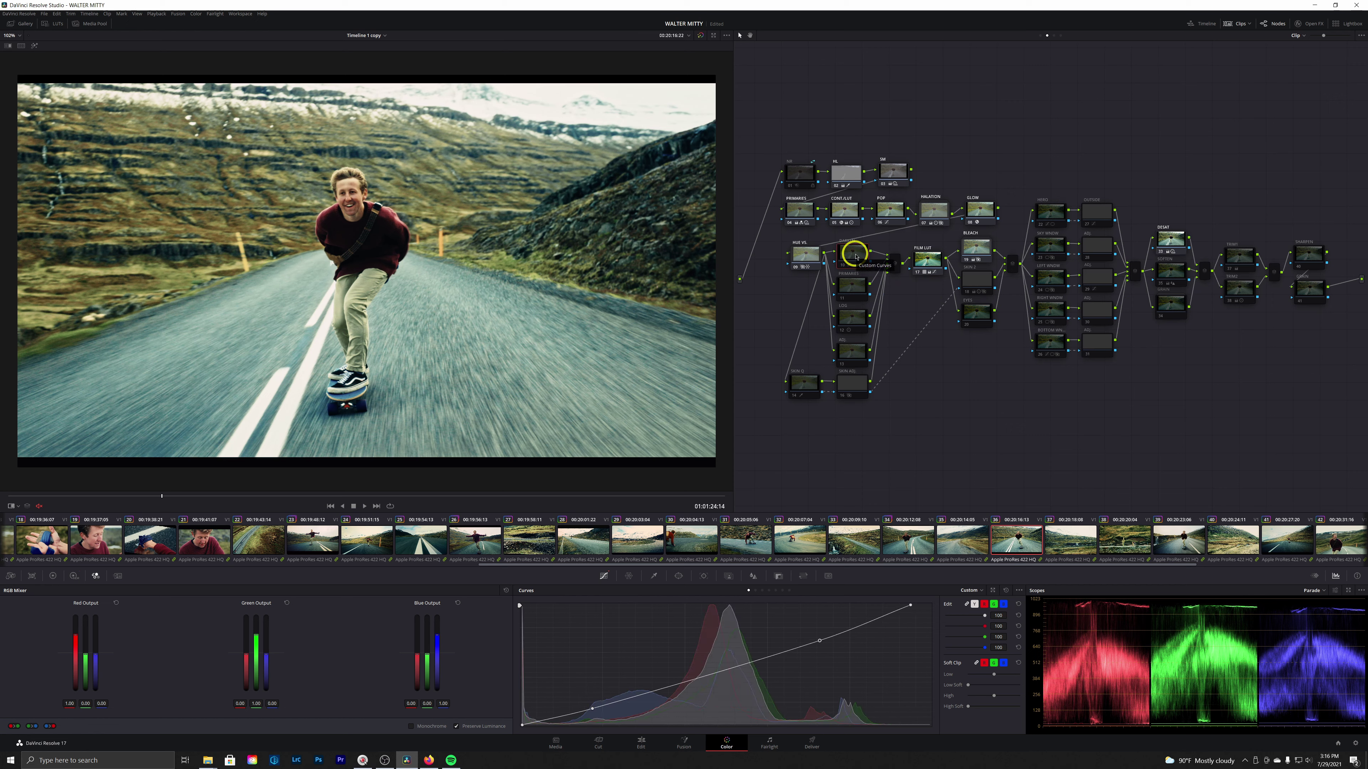
{"action": "key", "text": "ctrl+d"}
{"action": "key", "text": "ctrl+d"}
{"action": "key", "text": "ctrl+d"}
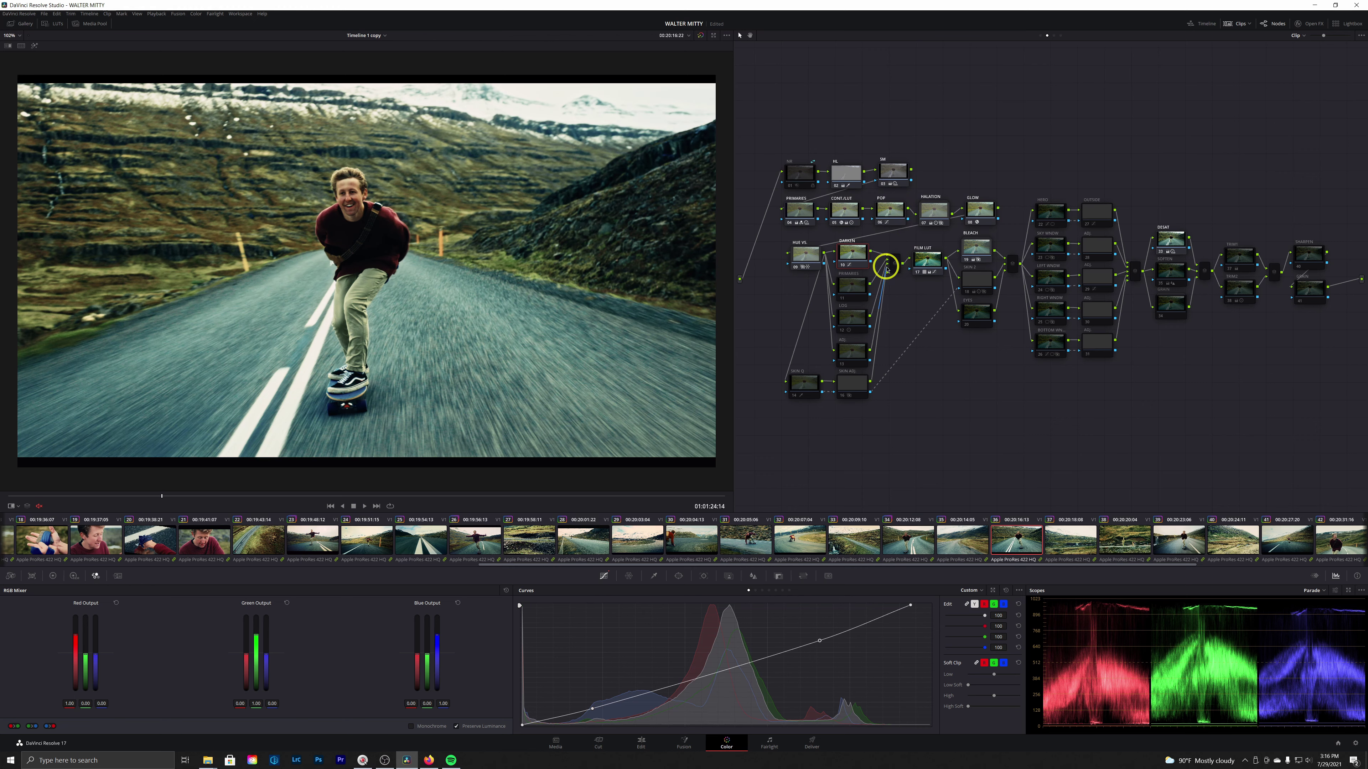
{"action": "left_click_drag", "start_coordinate": [887, 269], "coordinate": [887, 266]}
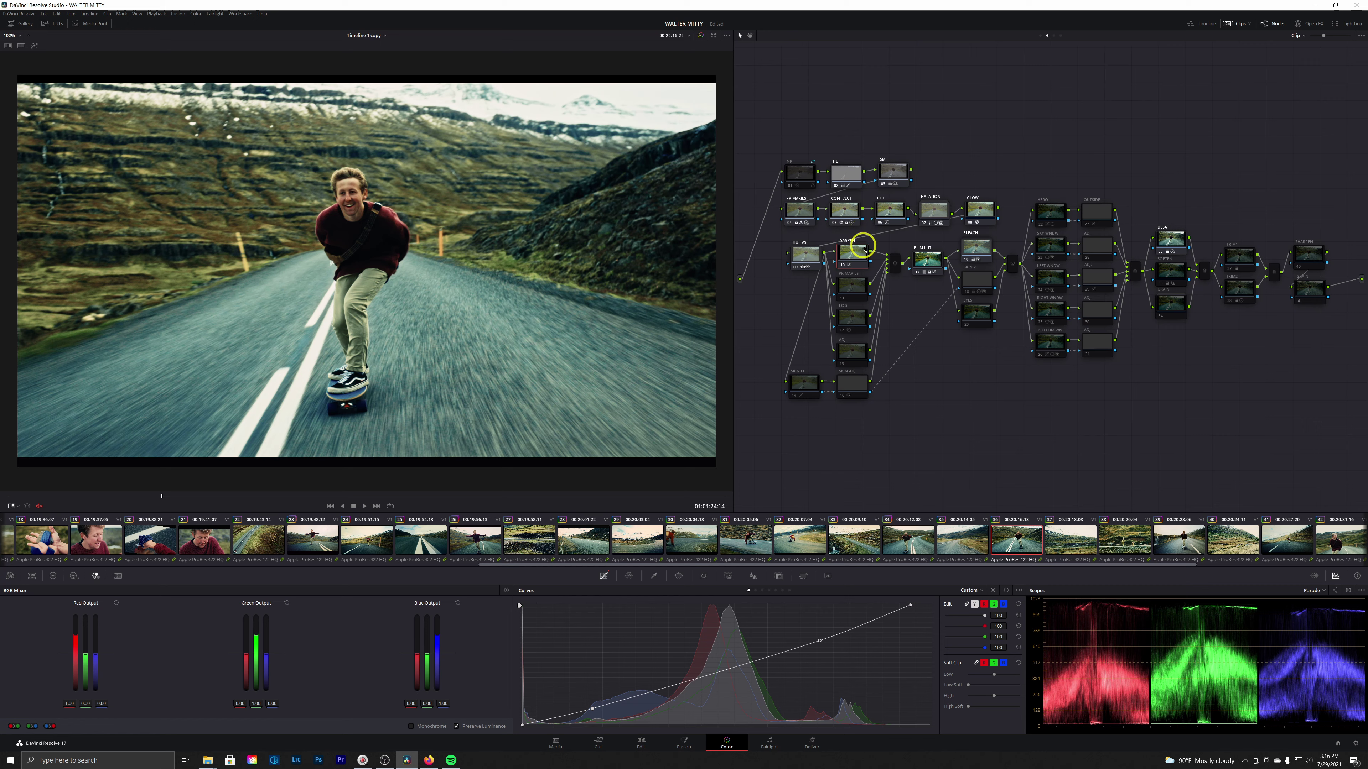
Enable the third node of the first parallel group, toggling it repeatedly to compare the image with and without it
{"action": "left_click", "coordinate": [857, 286]}
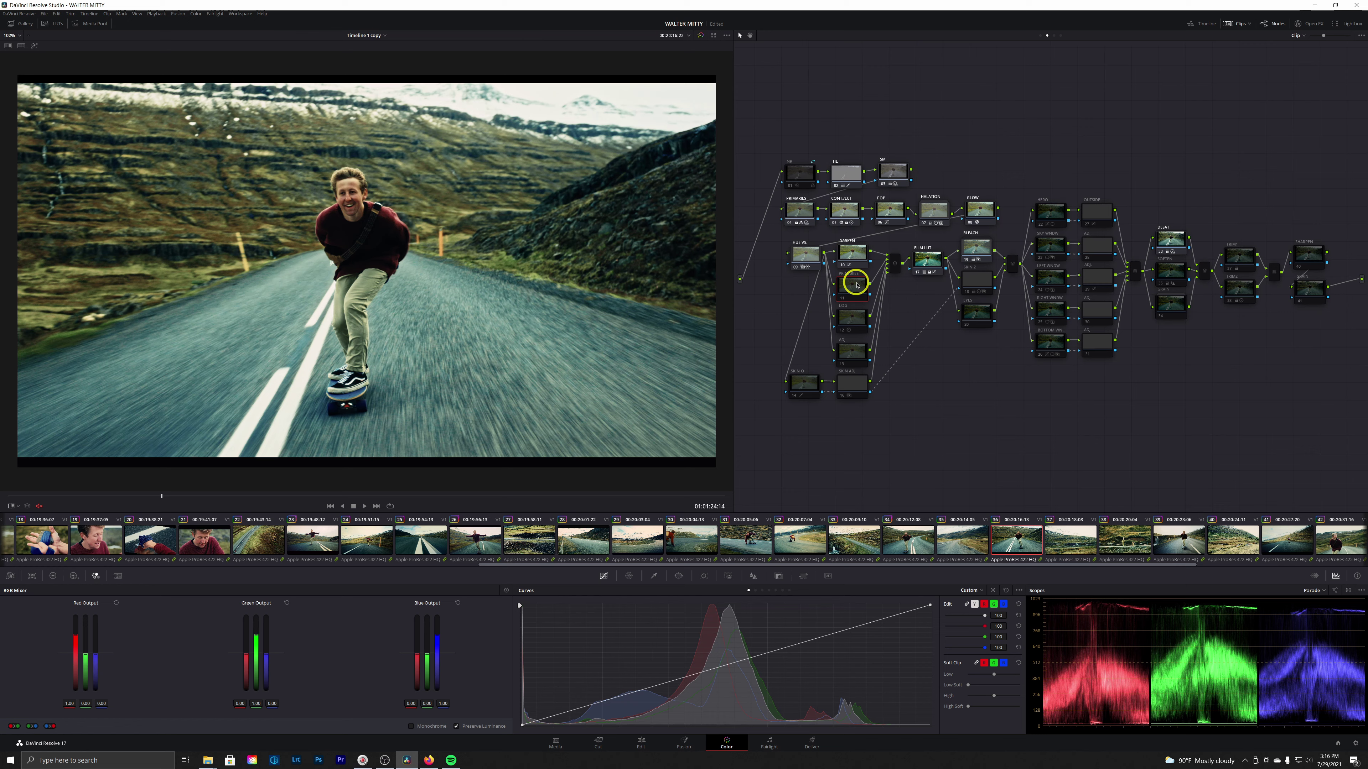
{"action": "key", "text": "ctrl+d"}
{"action": "left_click", "coordinate": [856, 316]}
{"action": "key", "text": "ctrl+d"}
{"action": "key", "text": "ctrl+d"}
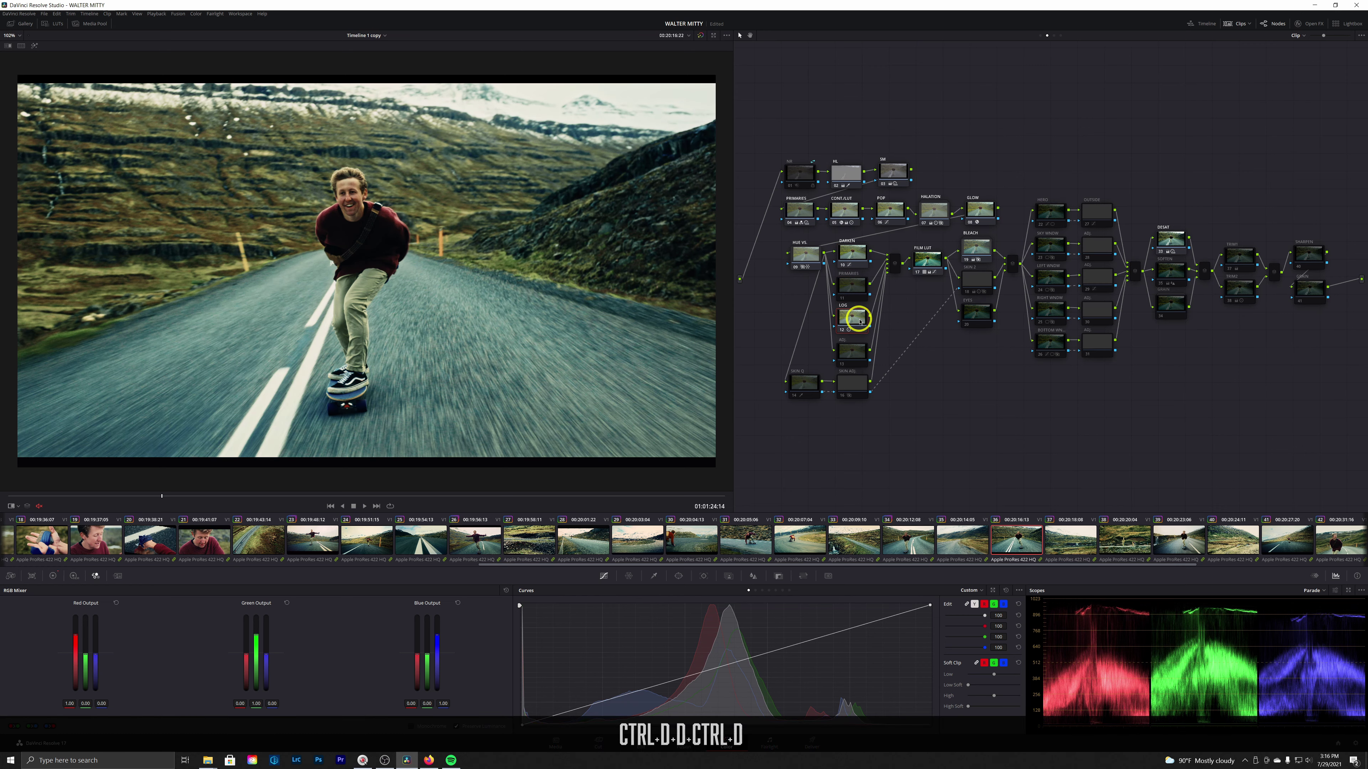
{"action": "key", "text": "ctrl+d"}
{"action": "key", "text": "ctrl+d"}
{"action": "key", "text": "ctrl+d"}
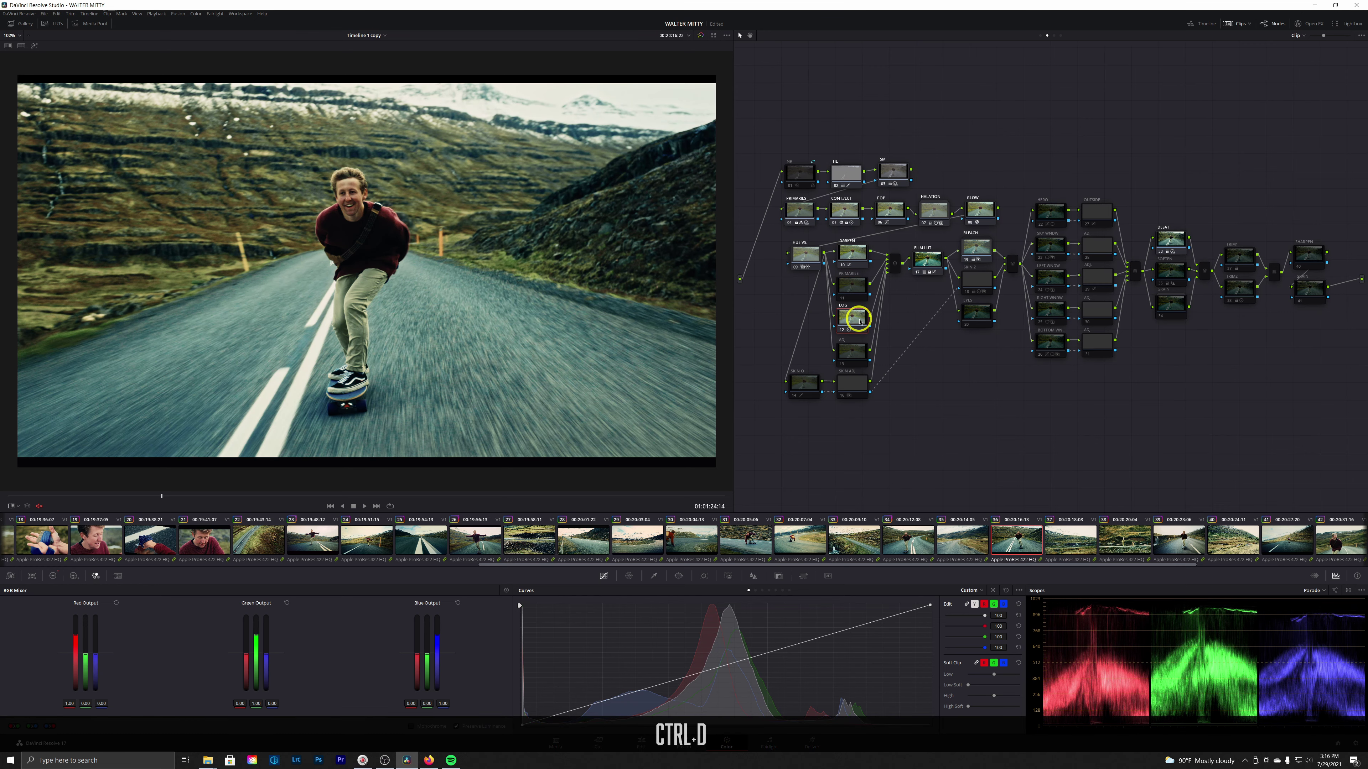
{"action": "key", "text": "ctrl+d"}
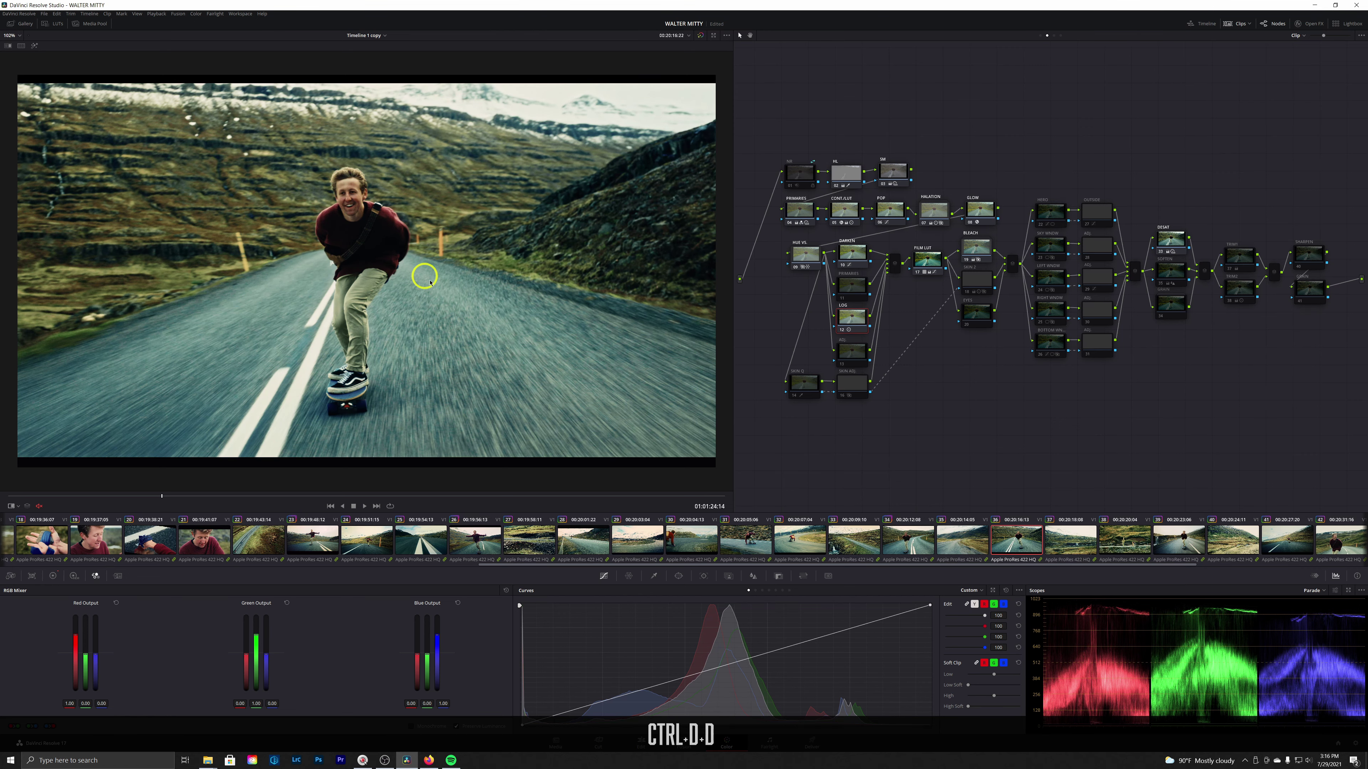
{"action": "key", "text": "ctrl+d"}
{"action": "key", "text": "ctrl+d"}
{"action": "key", "text": "ctrl+d"}
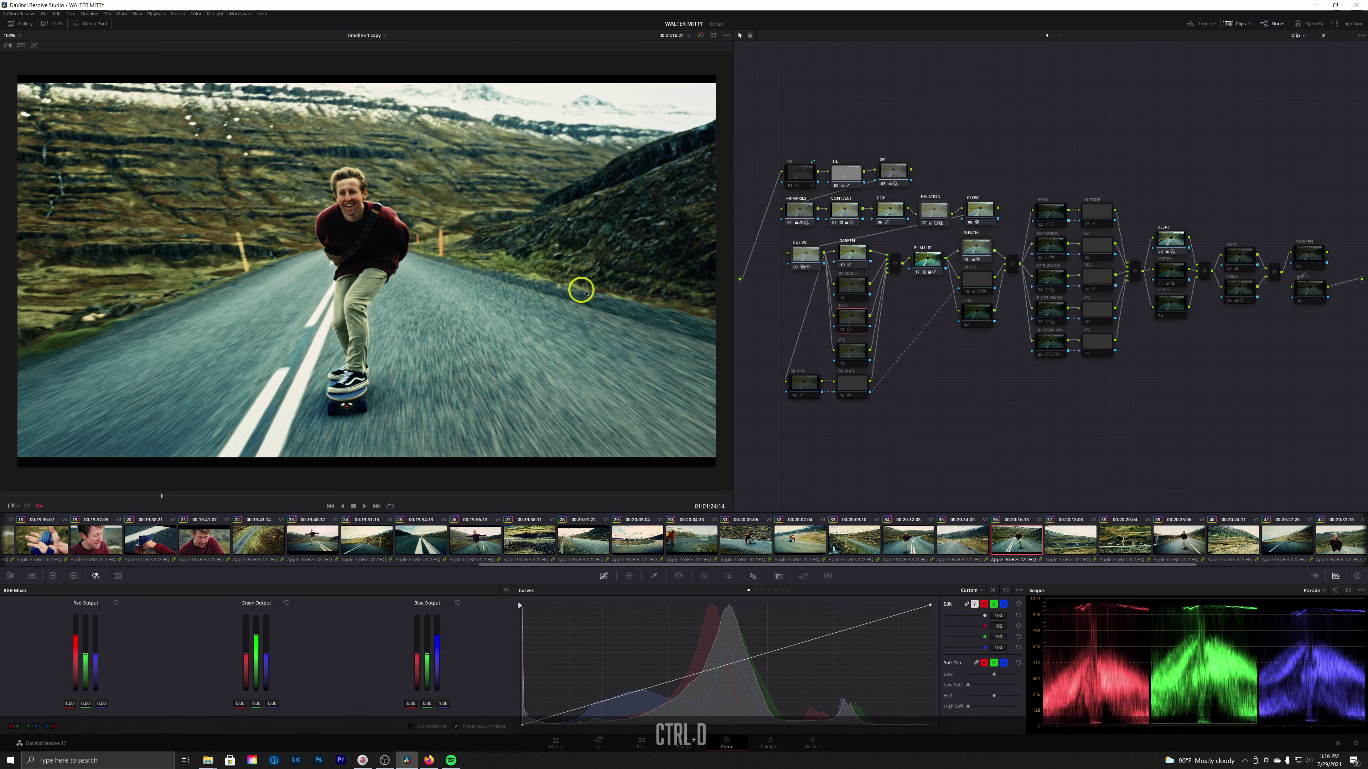
{"action": "key", "text": "ctrl+d"}
{"action": "key", "text": "ctrl+d"}
{"action": "key", "text": "ctrl+d"}
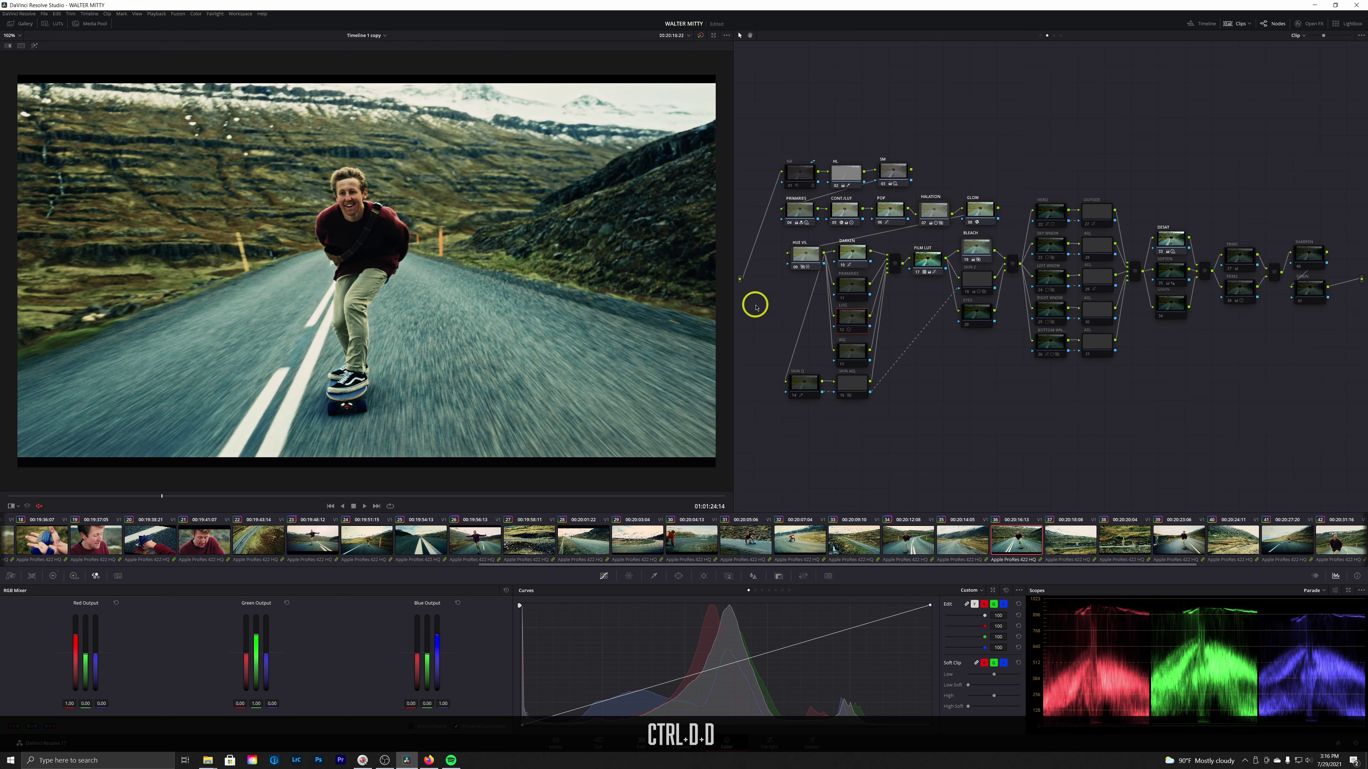
Enable the last node of the first parallel group, the two skin nodes below it and the SKIN 2 node, comparing SKIN 2 on and off
{"action": "left_click", "coordinate": [840, 349]}
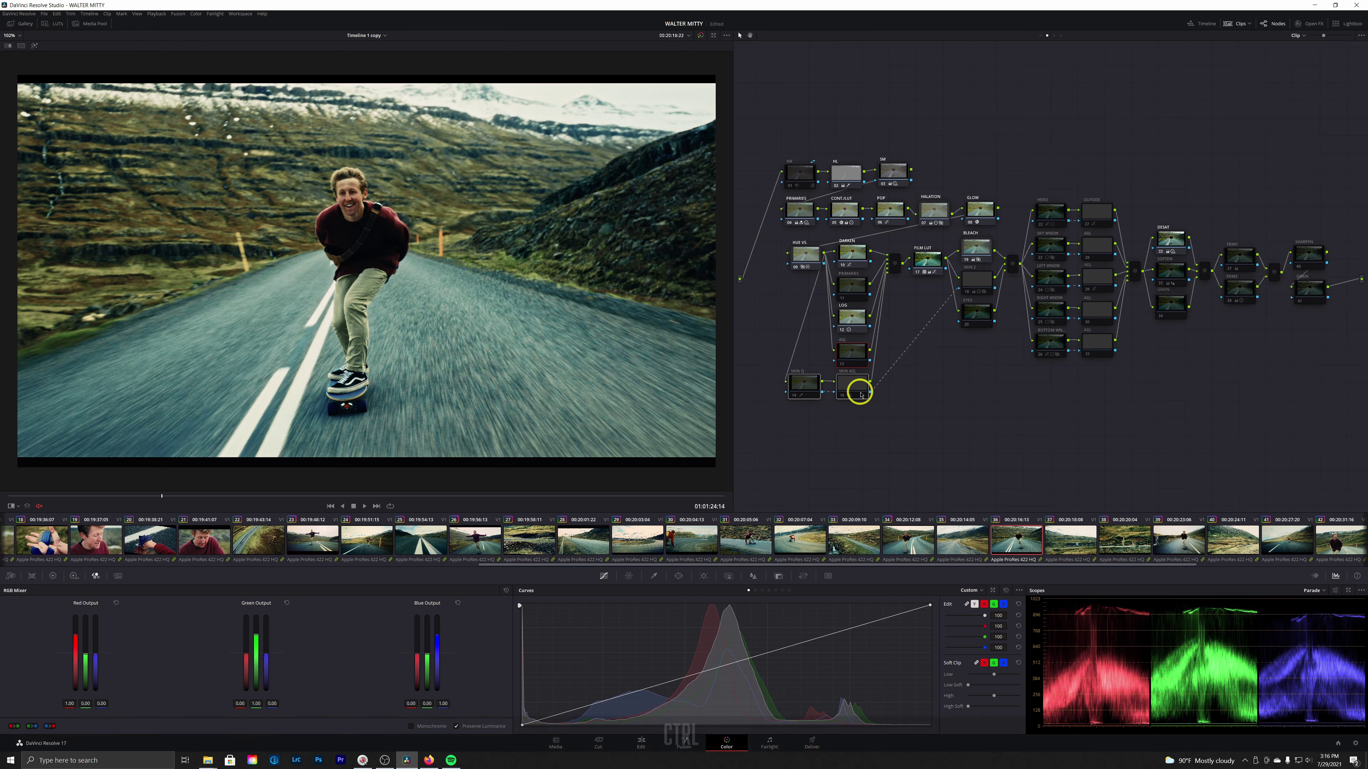
{"action": "key", "text": "ctrl+d"}
{"action": "left_click", "coordinate": [981, 280]}
{"action": "key", "text": "ctrl+d"}
{"action": "key", "text": "ctrl+d"}
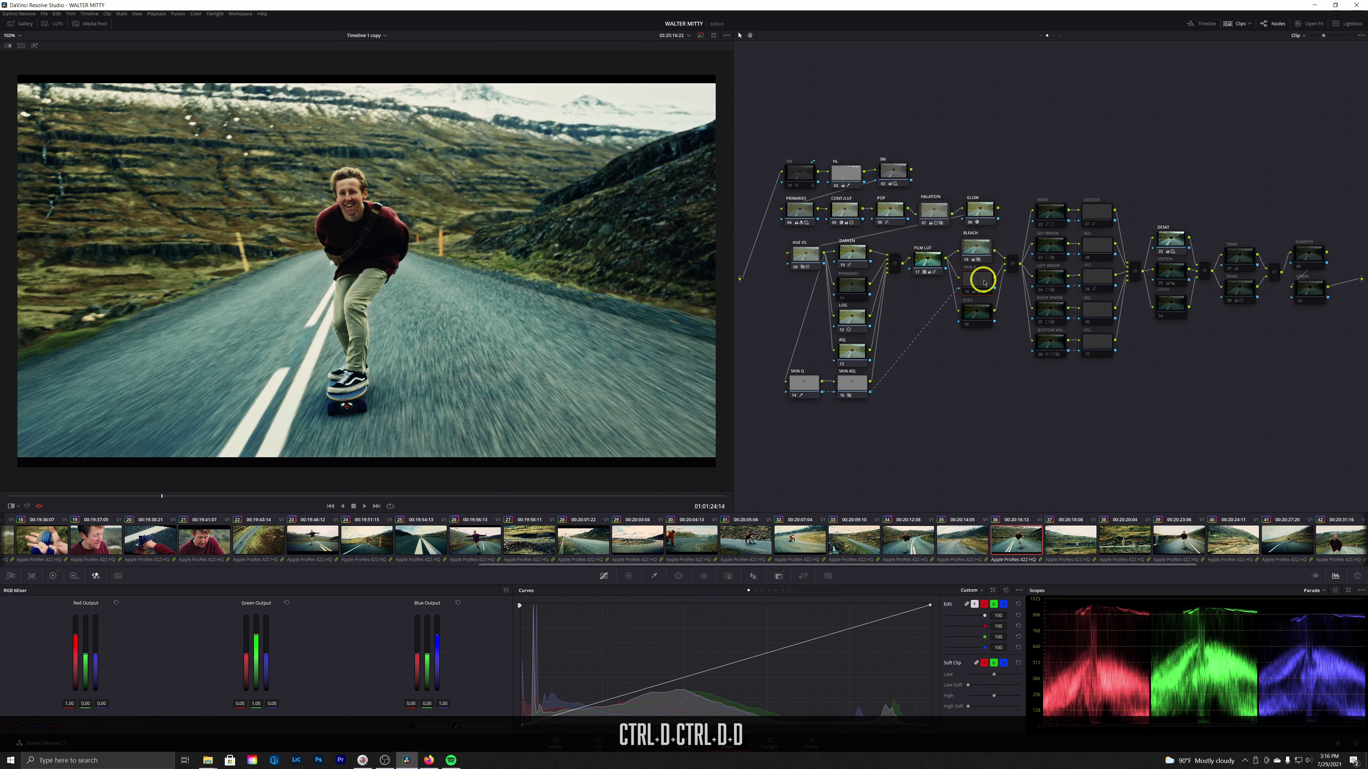
{"action": "key", "text": "ctrl+d"}
{"action": "key", "text": "ctrl+d"}
{"action": "key", "text": "ctrl+d"}
{"action": "key", "text": "ctrl+d"}
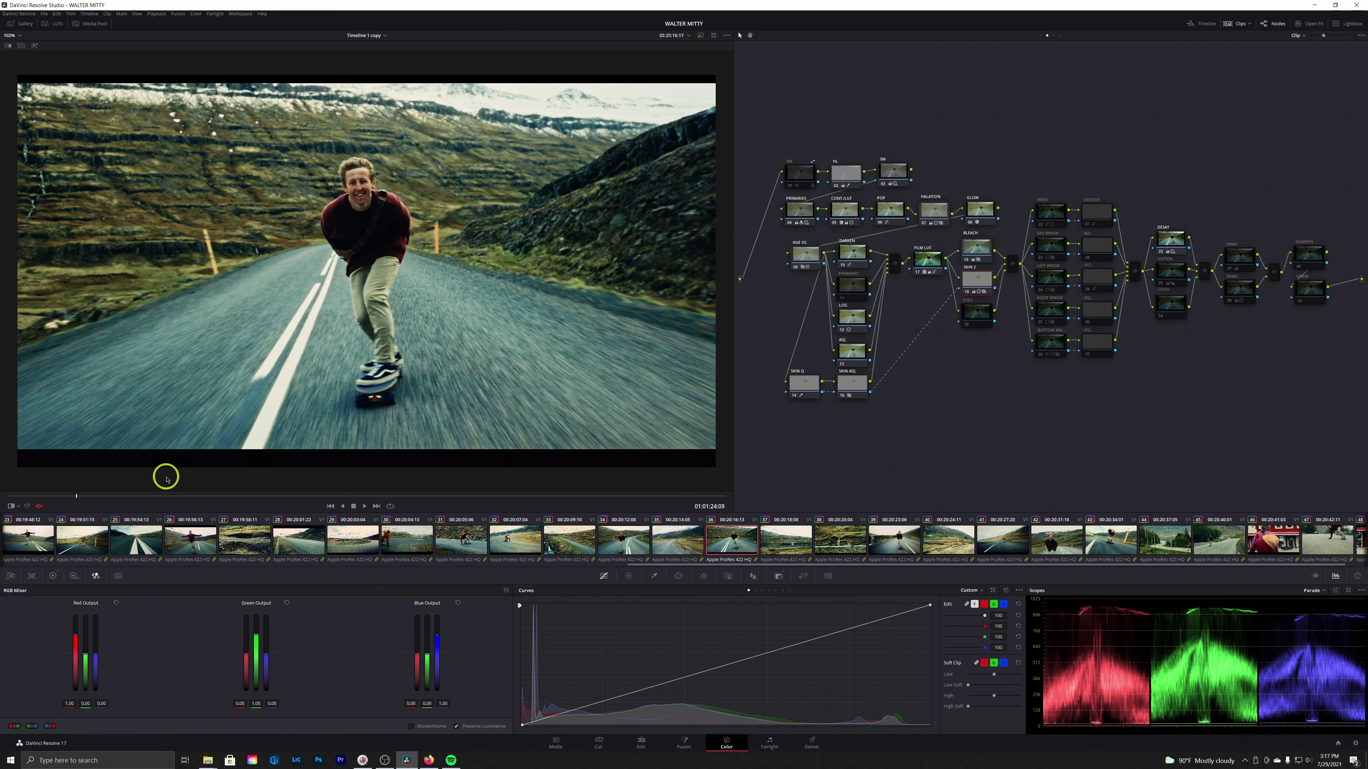
Toggle the highlight view to inspect what the SKIN 2 node isolates
{"action": "key", "text": "shift+h"}
{"action": "key", "text": "shift+h"}
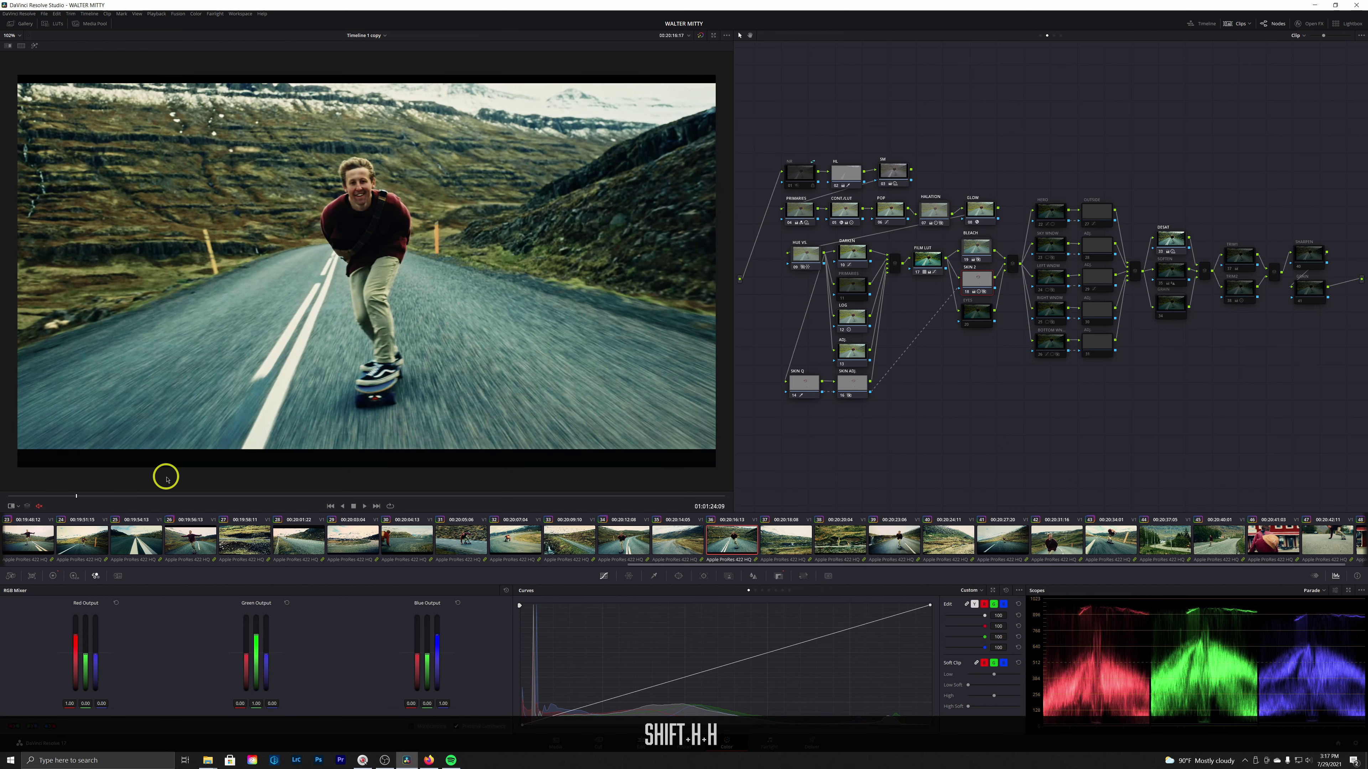
{"action": "key", "text": "shift+h"}
{"action": "key", "text": "shift+h"}
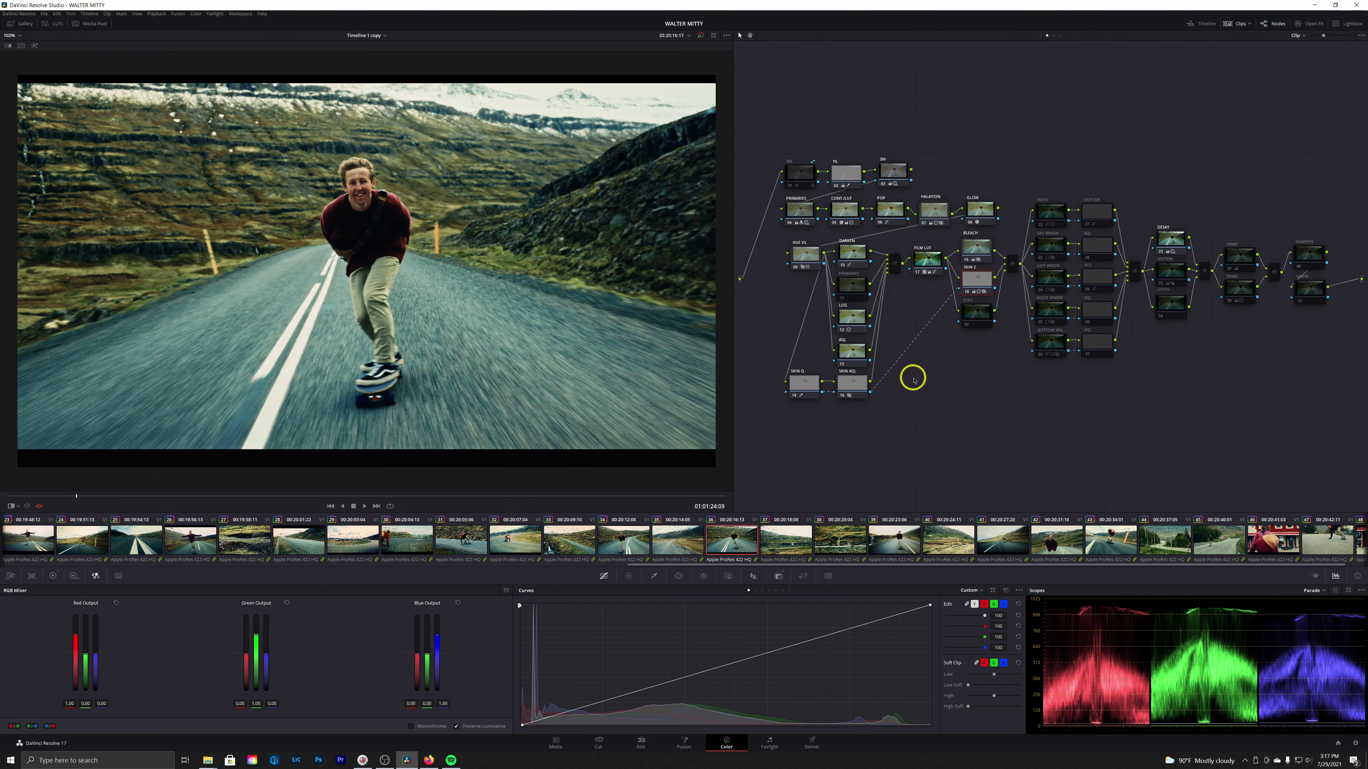
Try the node below SKIN 2, then disable it with SKIN 2, the two lower skin nodes and the first parallel group's last node
{"action": "key", "text": "ctrl+d"}
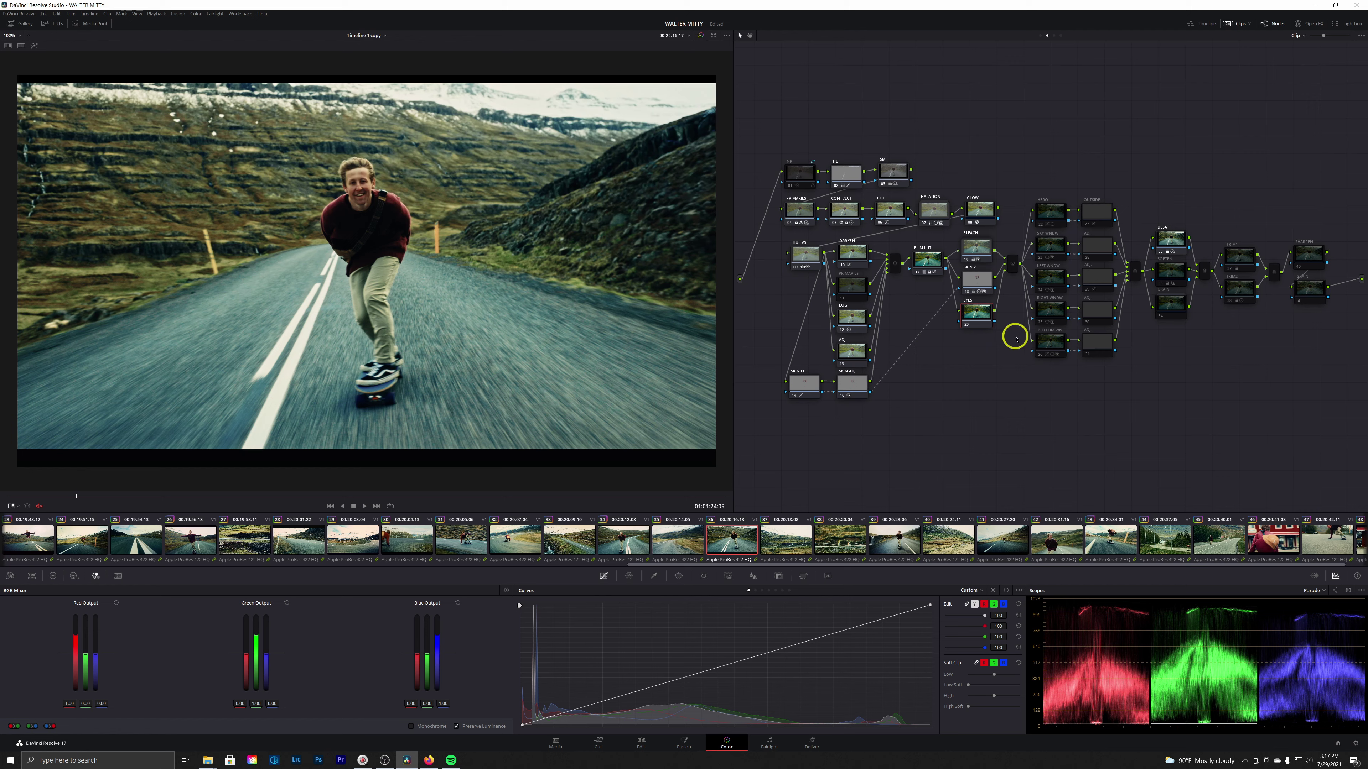
{"action": "left_click", "coordinate": [1046, 214]}
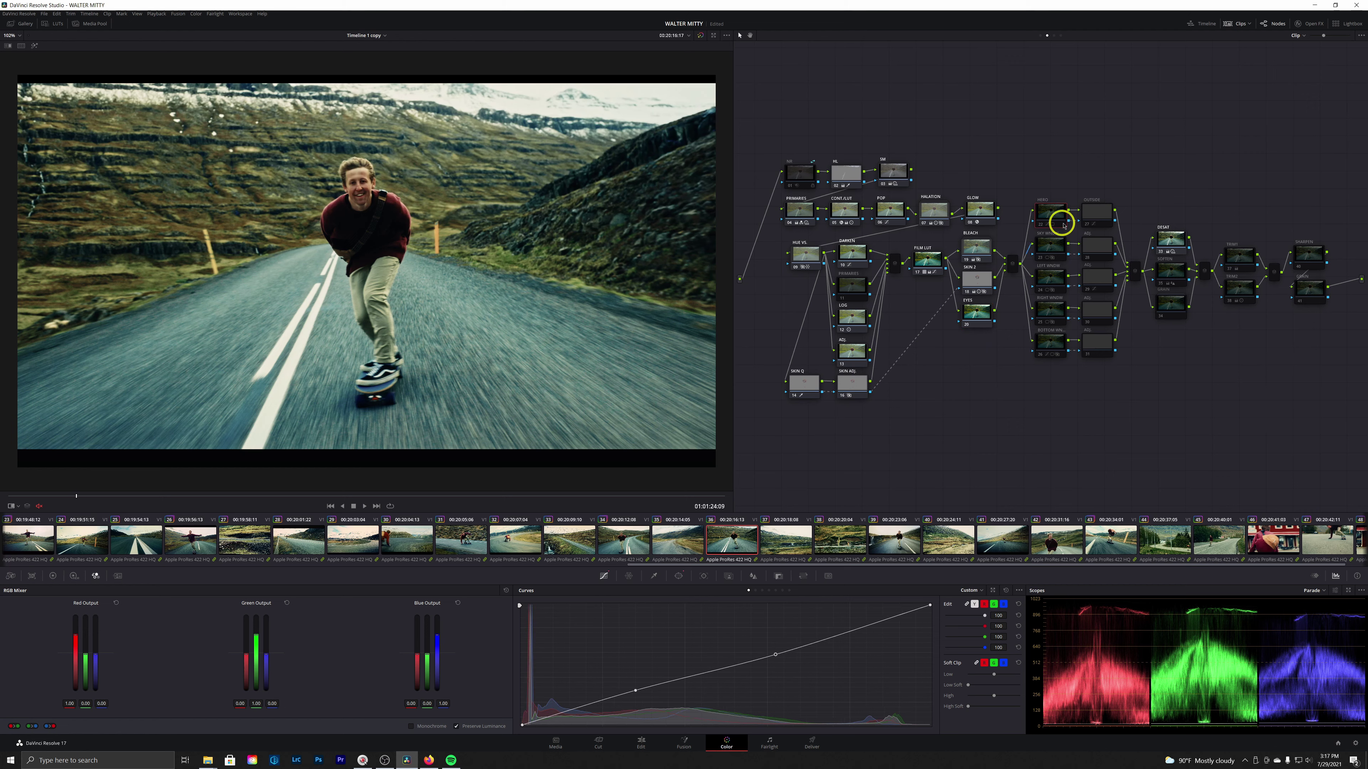
{"action": "left_click_drag", "start_coordinate": [972, 347], "coordinate": [979, 285]}
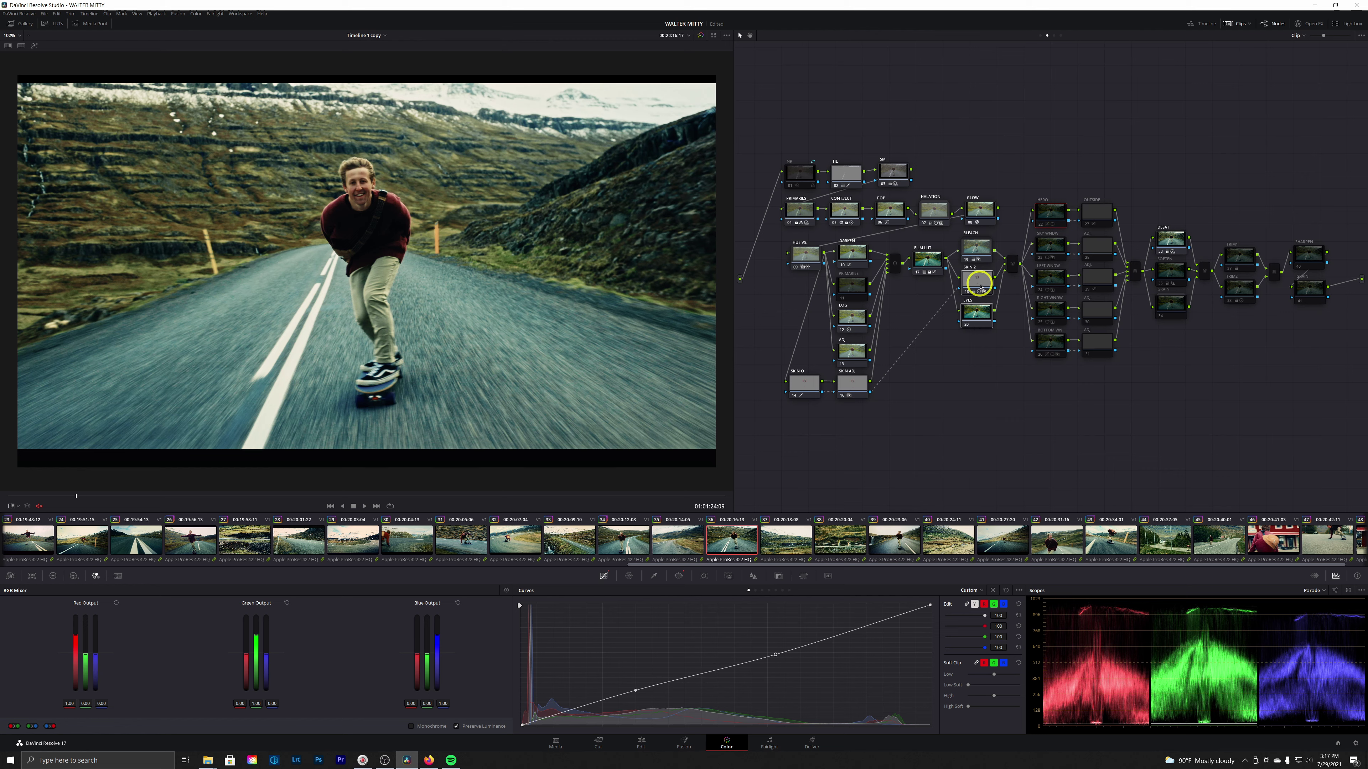
{"action": "key", "text": "ctrl+d"}
{"action": "key", "text": "ctrl+d"}
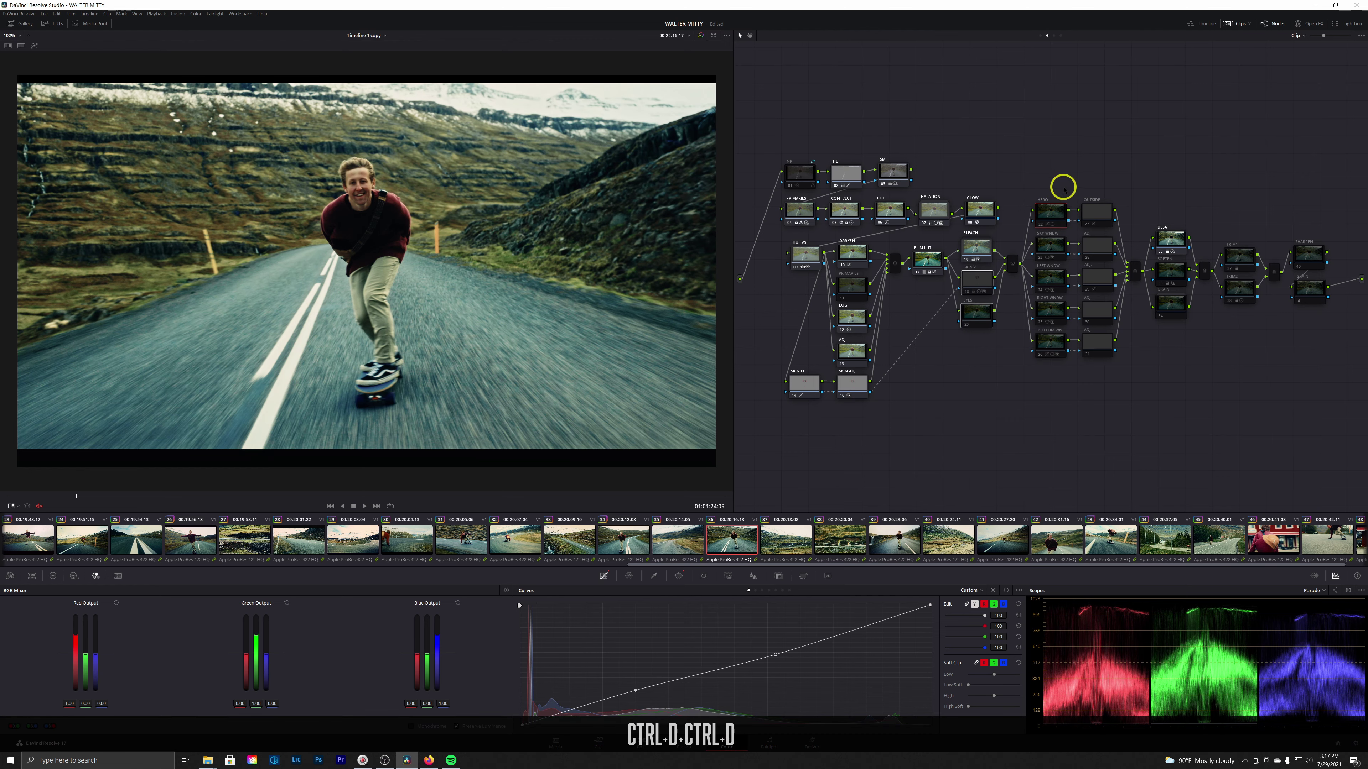
{"action": "key", "text": "ctrl+d"}
{"action": "key", "text": "ctrl+d"}
{"action": "key", "text": "ctrl+d"}
Examine the two columns of window nodes in the five-branch parallel group
{"action": "left_click_drag", "start_coordinate": [1056, 163], "coordinate": [1075, 391]}
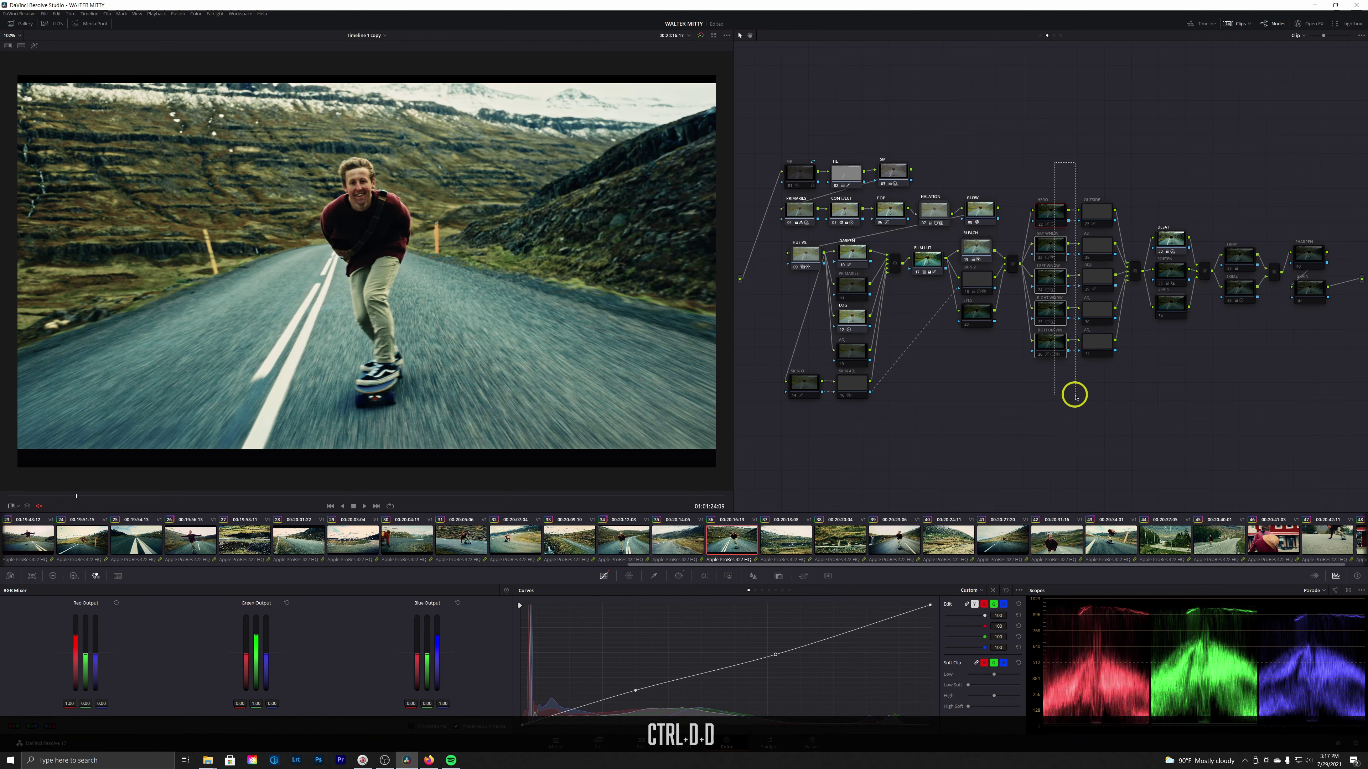
{"action": "left_click", "coordinate": [1068, 215]}
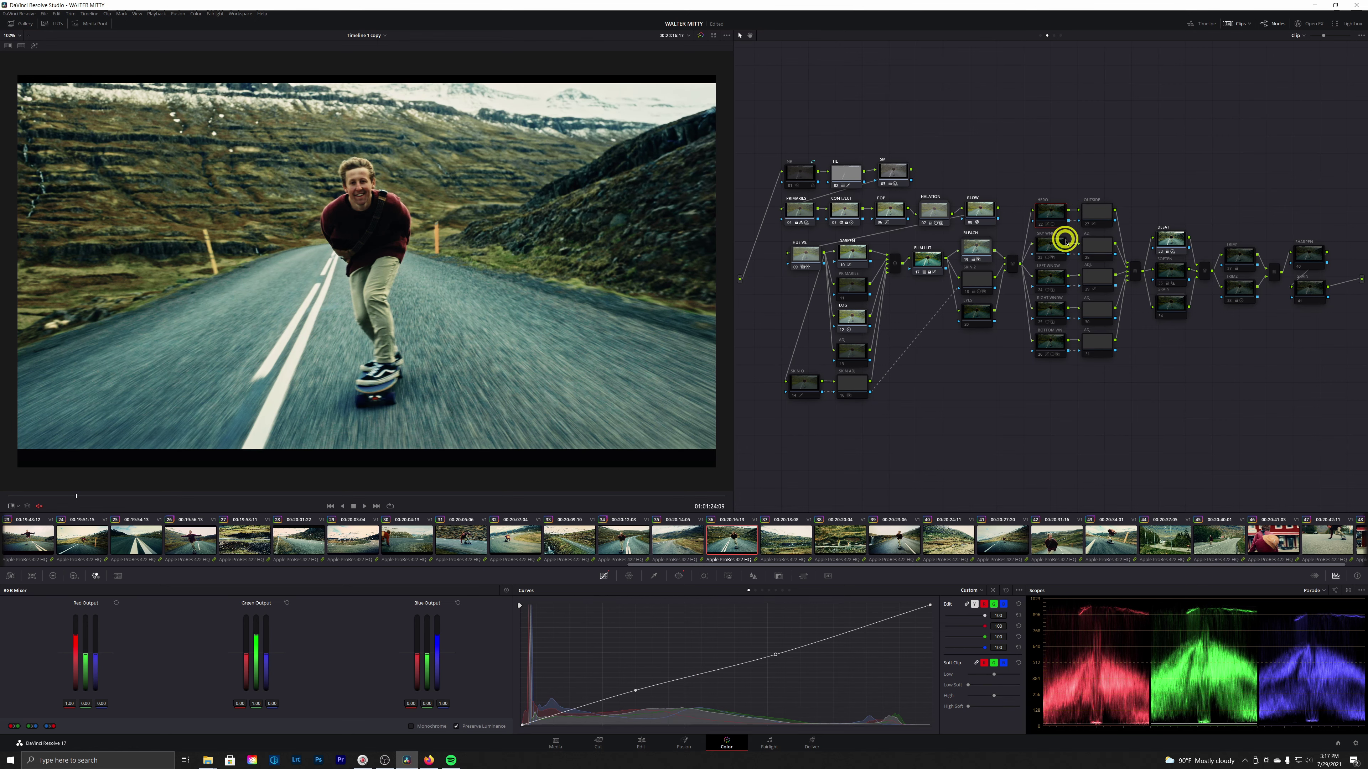
{"action": "left_click_drag", "start_coordinate": [1092, 179], "coordinate": [1100, 323]}
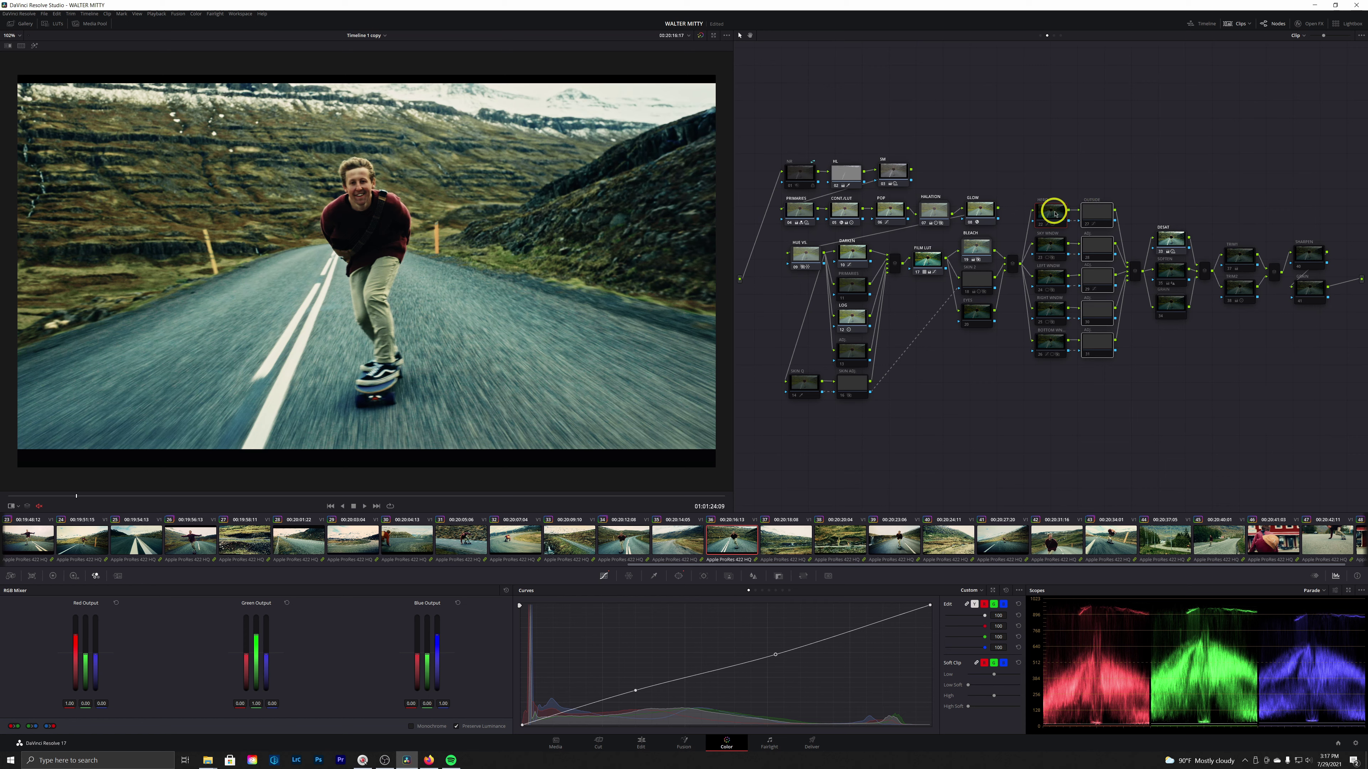
Enable the HERO node and its OUTSIDE node together, toggling them to compare the image
{"action": "left_click", "coordinate": [1092, 213]}
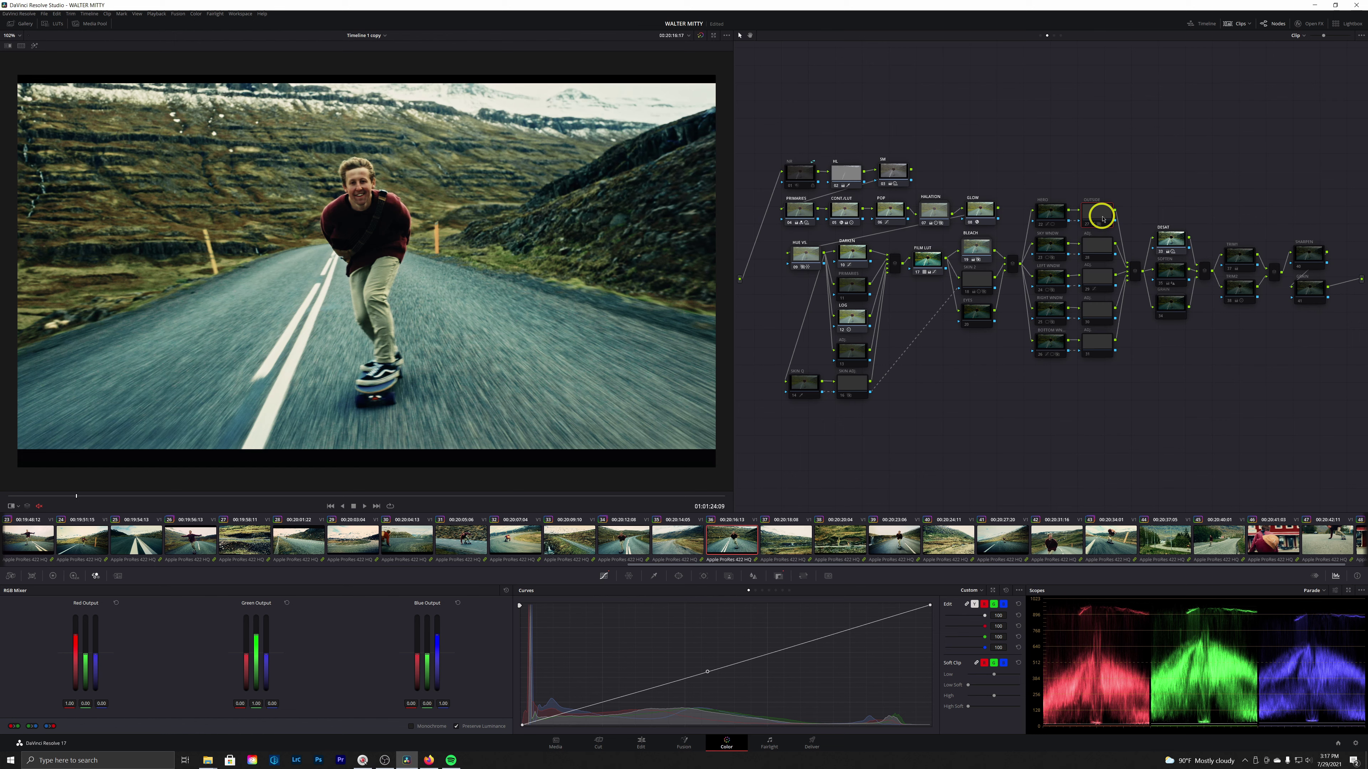
{"action": "key", "text": "ctrl+d"}
{"action": "key", "text": "ctrl+d"}
{"action": "key", "text": "ctrl+d"}
{"action": "key", "text": "d"}
{"action": "key", "text": "d"}
{"action": "key", "text": "d"}
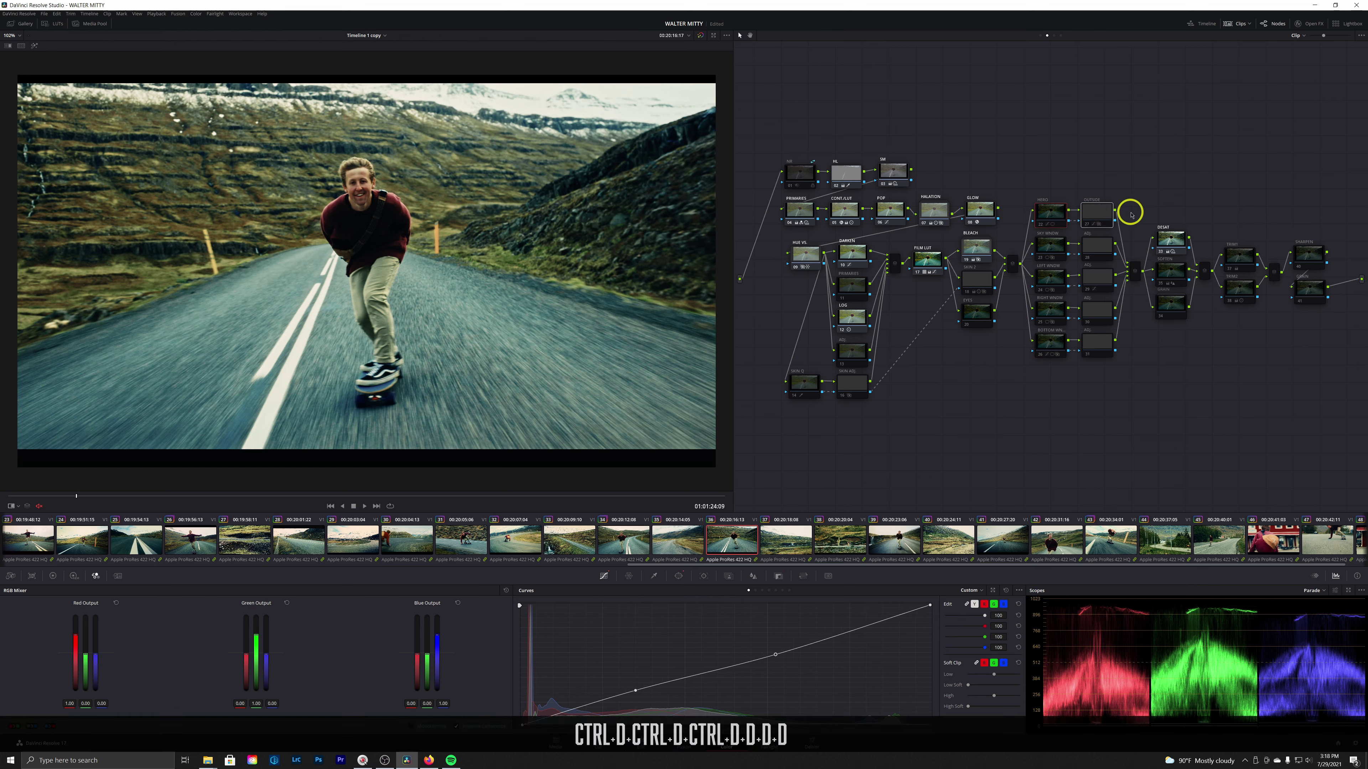
{"action": "key", "text": "ctrl+d"}
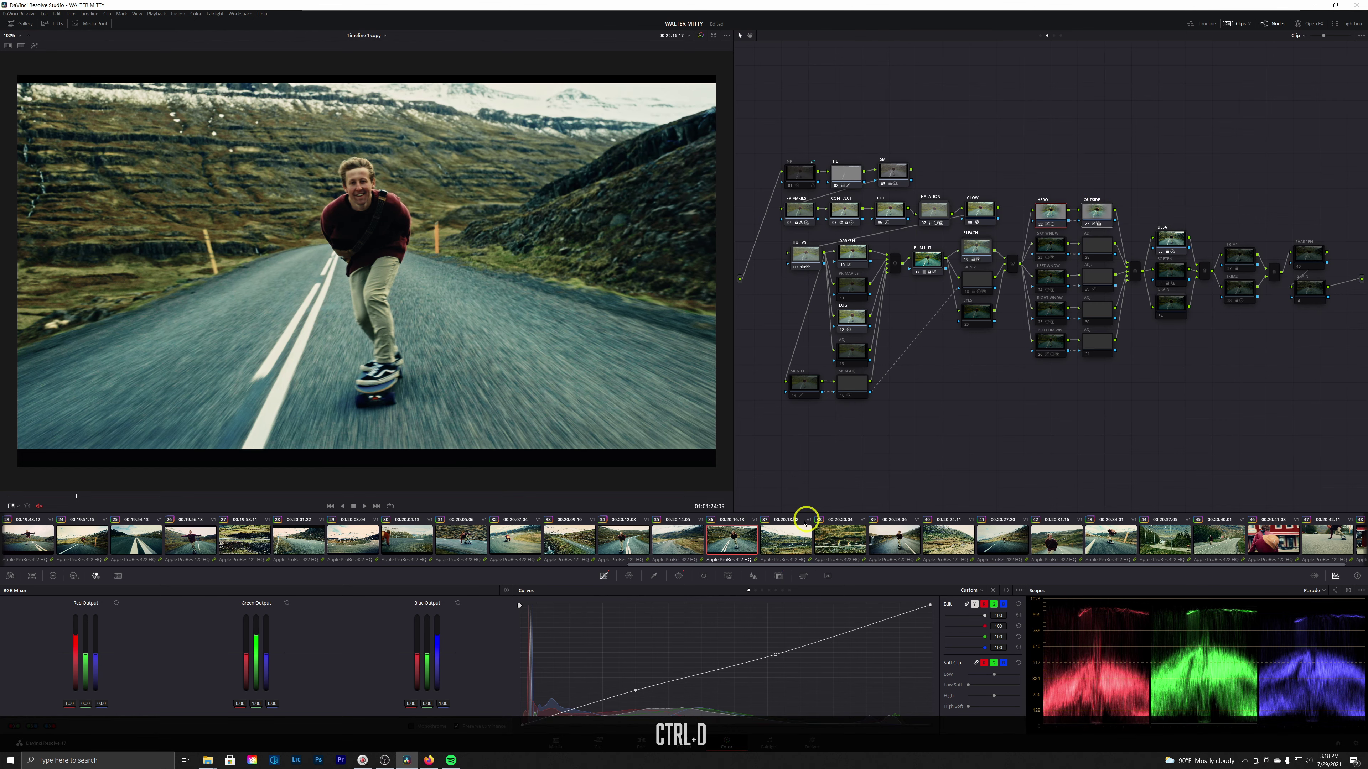
Show the HERO node's circular power window and compare the image with the HERO and OUTSIDE nodes on and off
{"action": "left_click", "coordinate": [680, 575]}
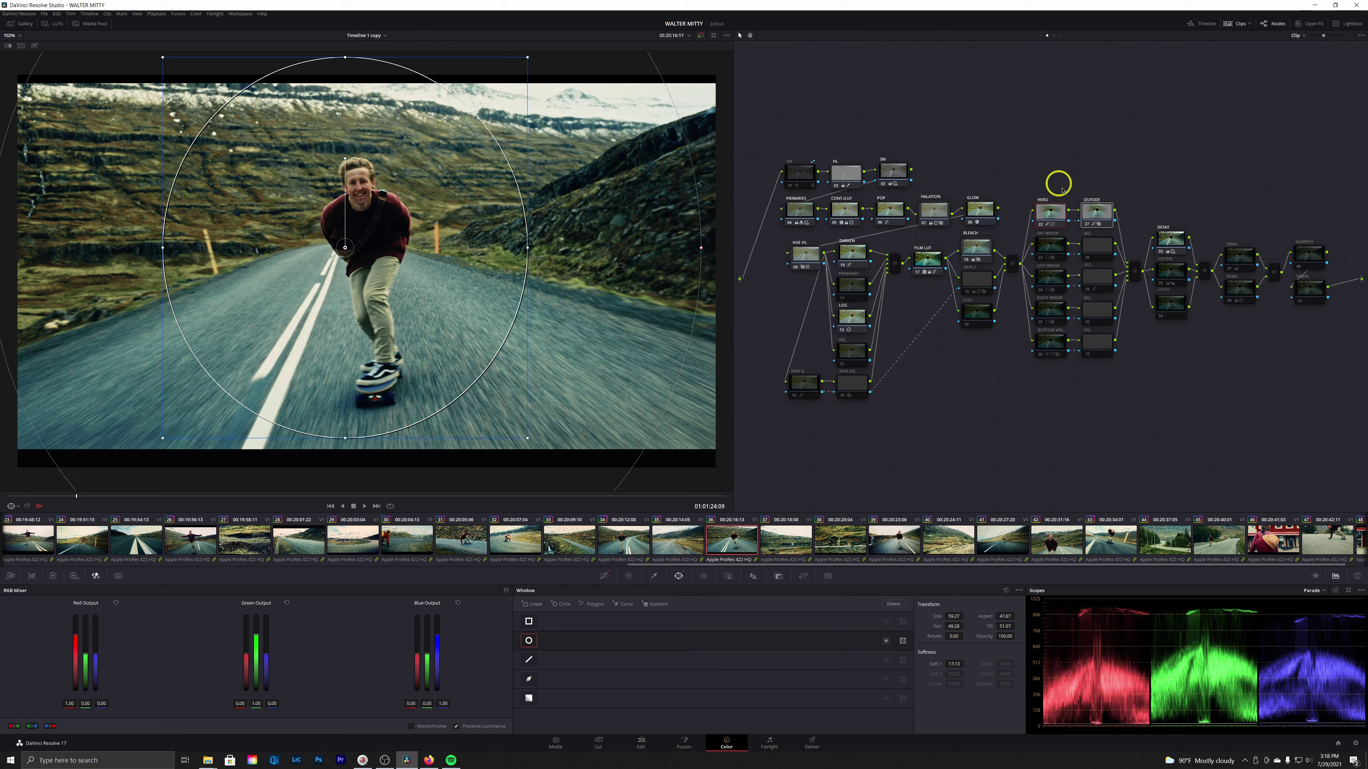
{"action": "key", "text": "ctrl+d"}
{"action": "key", "text": "ctrl+d"}
{"action": "key", "text": "ctrl+d"}
{"action": "key", "text": "ctrl+d"}
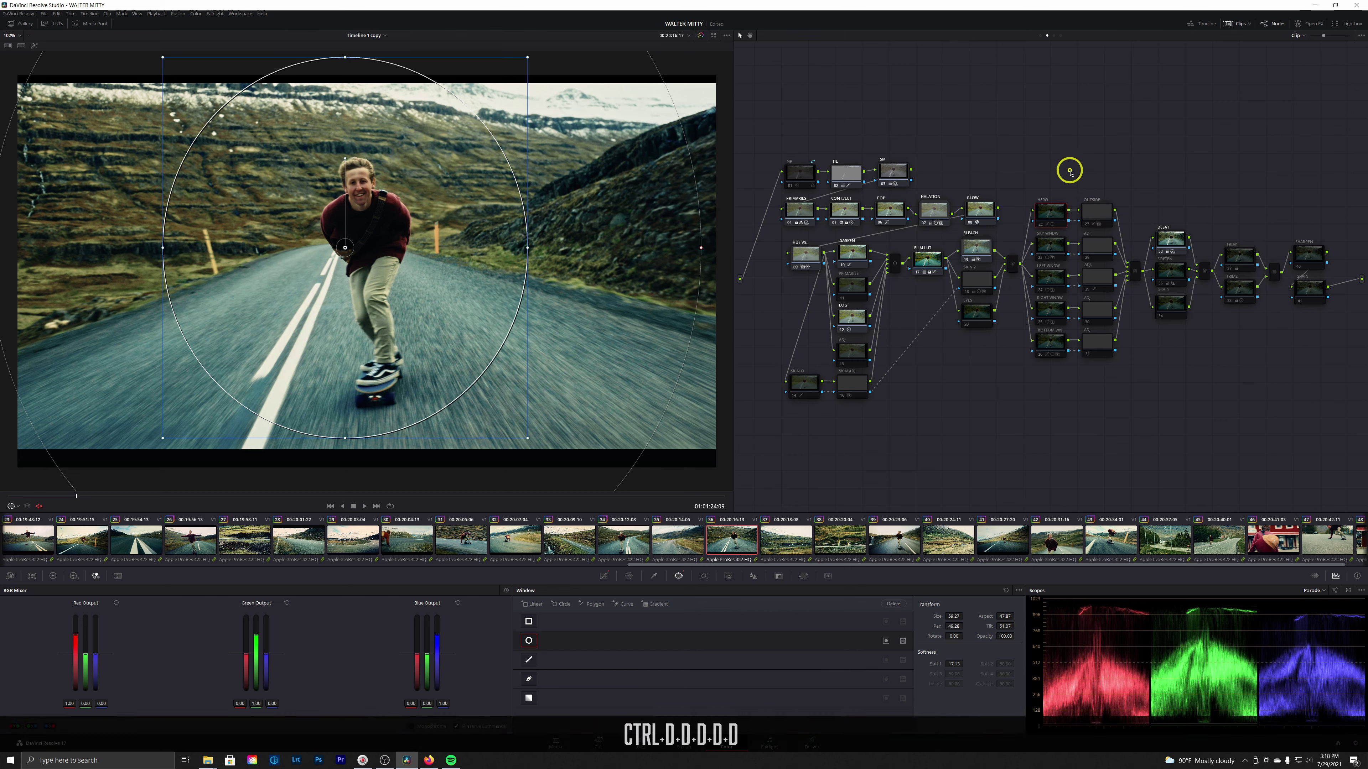
{"action": "key", "text": "ctrl+d"}
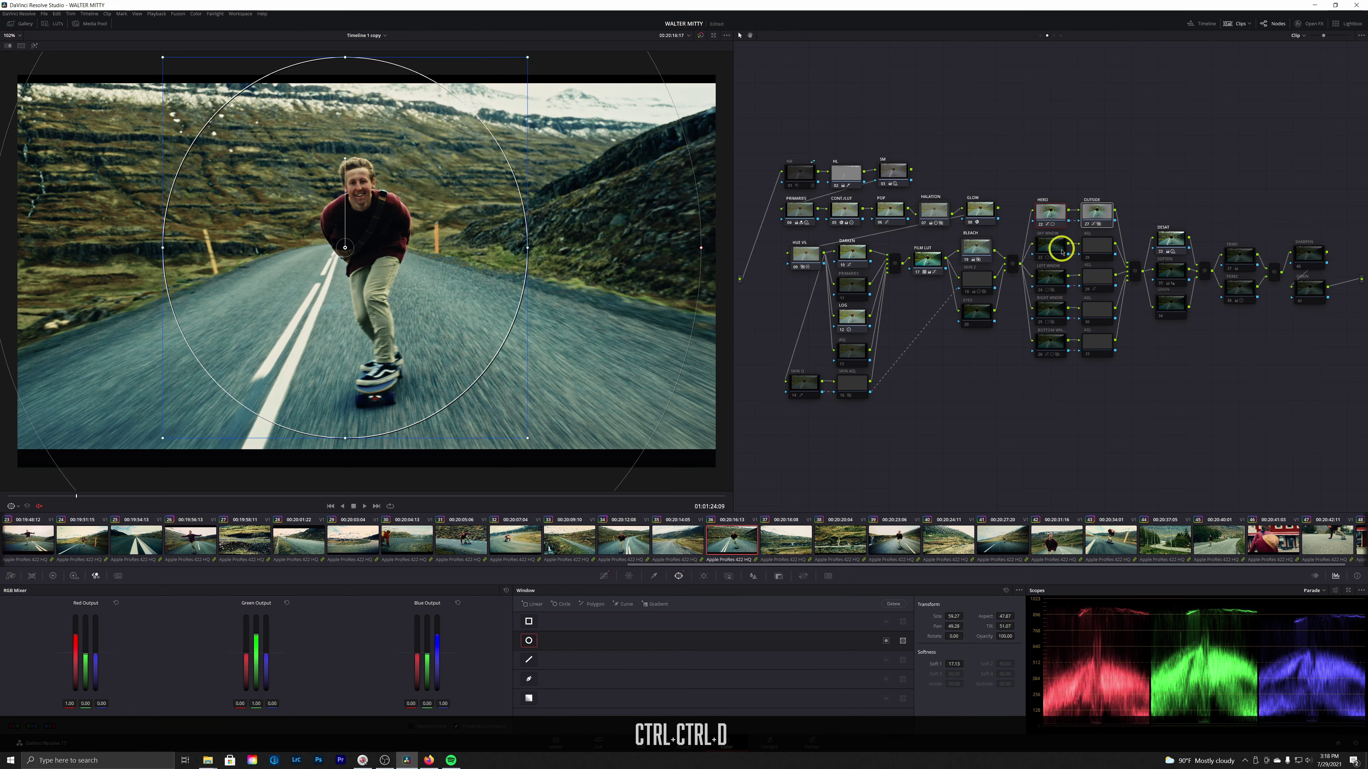
Enable the sky window and left window nodes below HERO
{"action": "left_click", "coordinate": [1044, 249]}
{"action": "left_click", "coordinate": [1051, 276]}
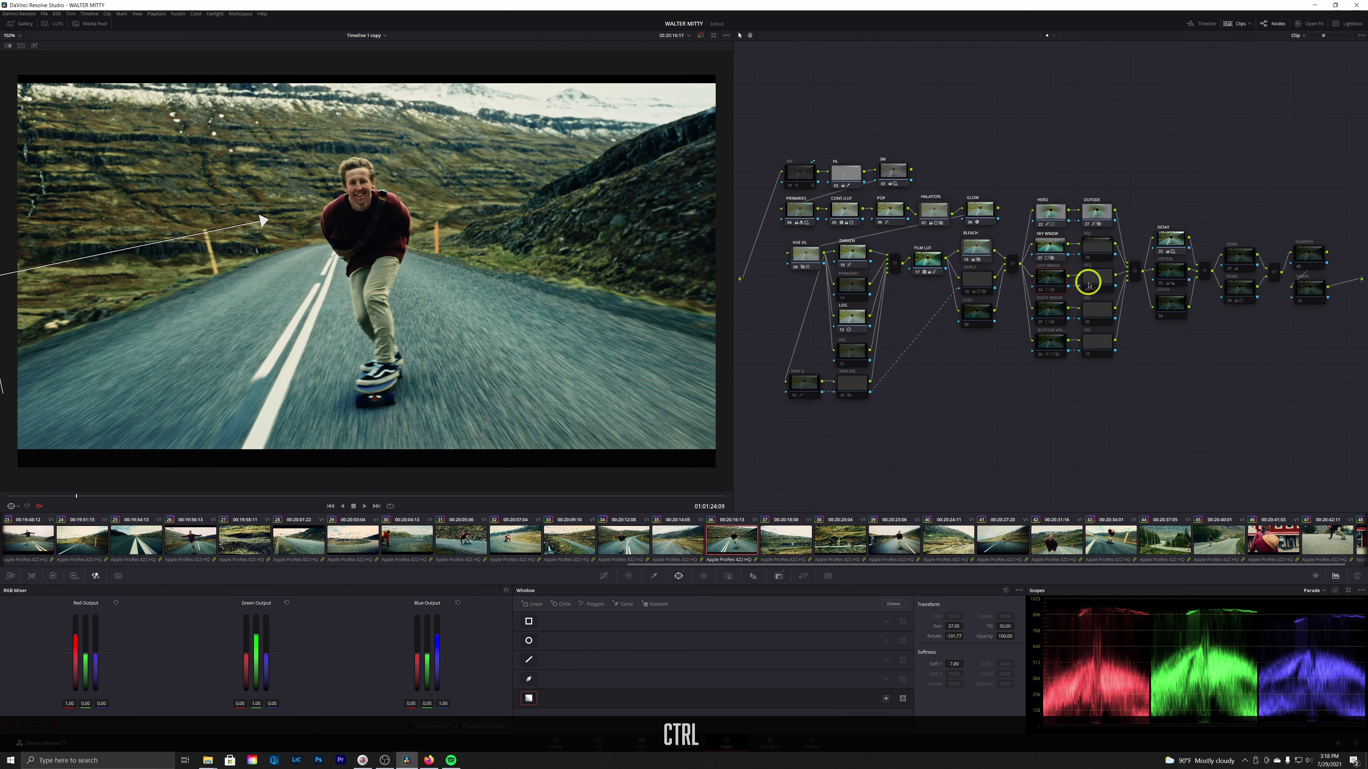
{"action": "left_click", "coordinate": [1090, 281]}
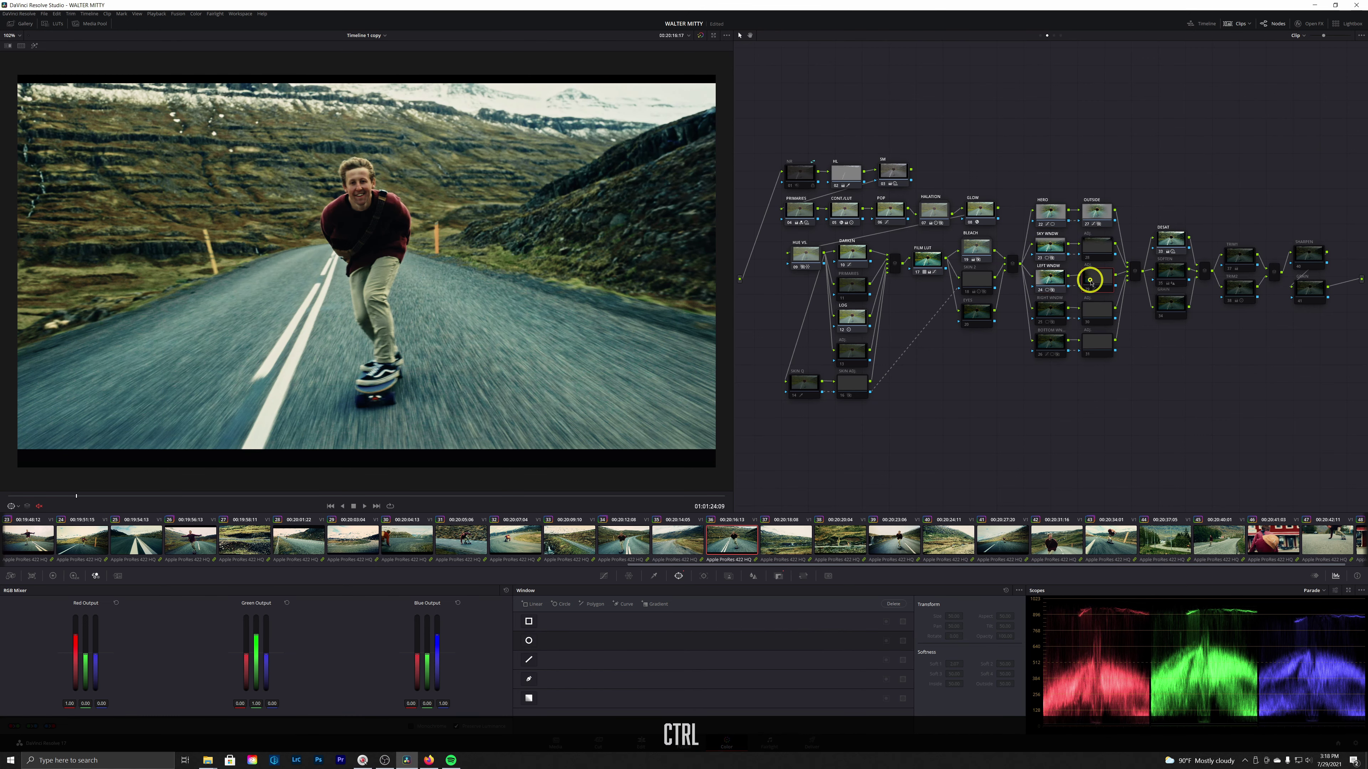
{"action": "left_click", "coordinate": [1053, 284]}
Enable the node following the left window node, toggling it repeatedly to compare its effect
{"action": "left_click", "coordinate": [1085, 276]}
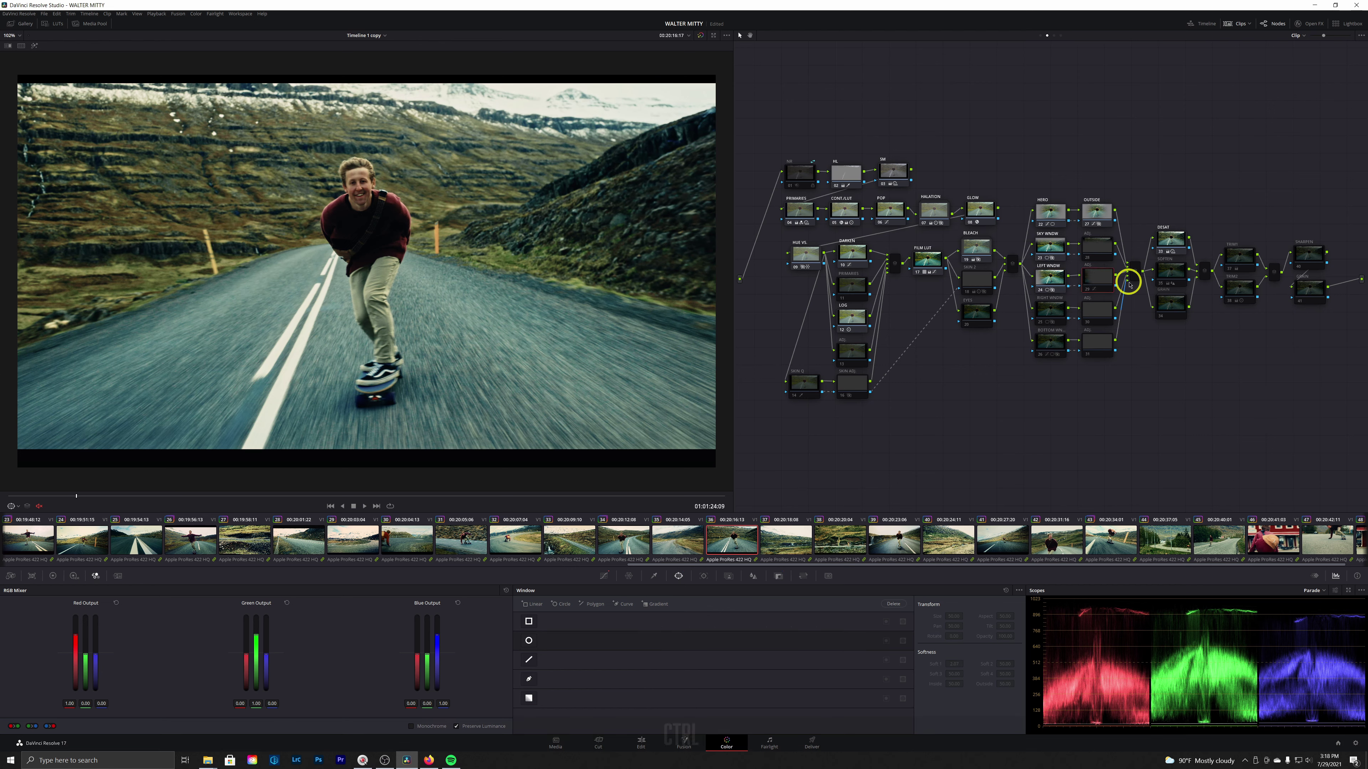
{"action": "key", "text": "ctrl+d"}
{"action": "key", "text": "ctrl+d"}
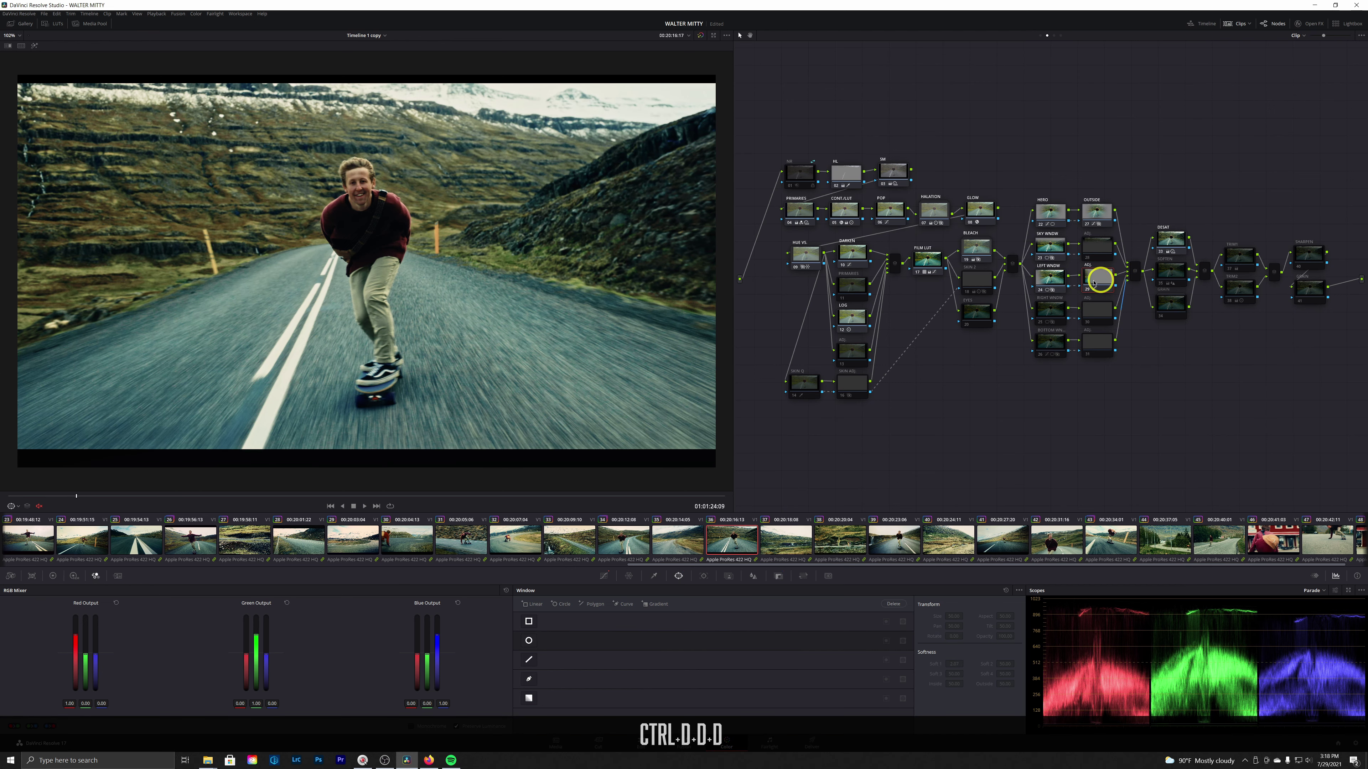
{"action": "key", "text": "ctrl+d"}
{"action": "key", "text": "ctrl+d"}
{"action": "key", "text": "ctrl+d"}
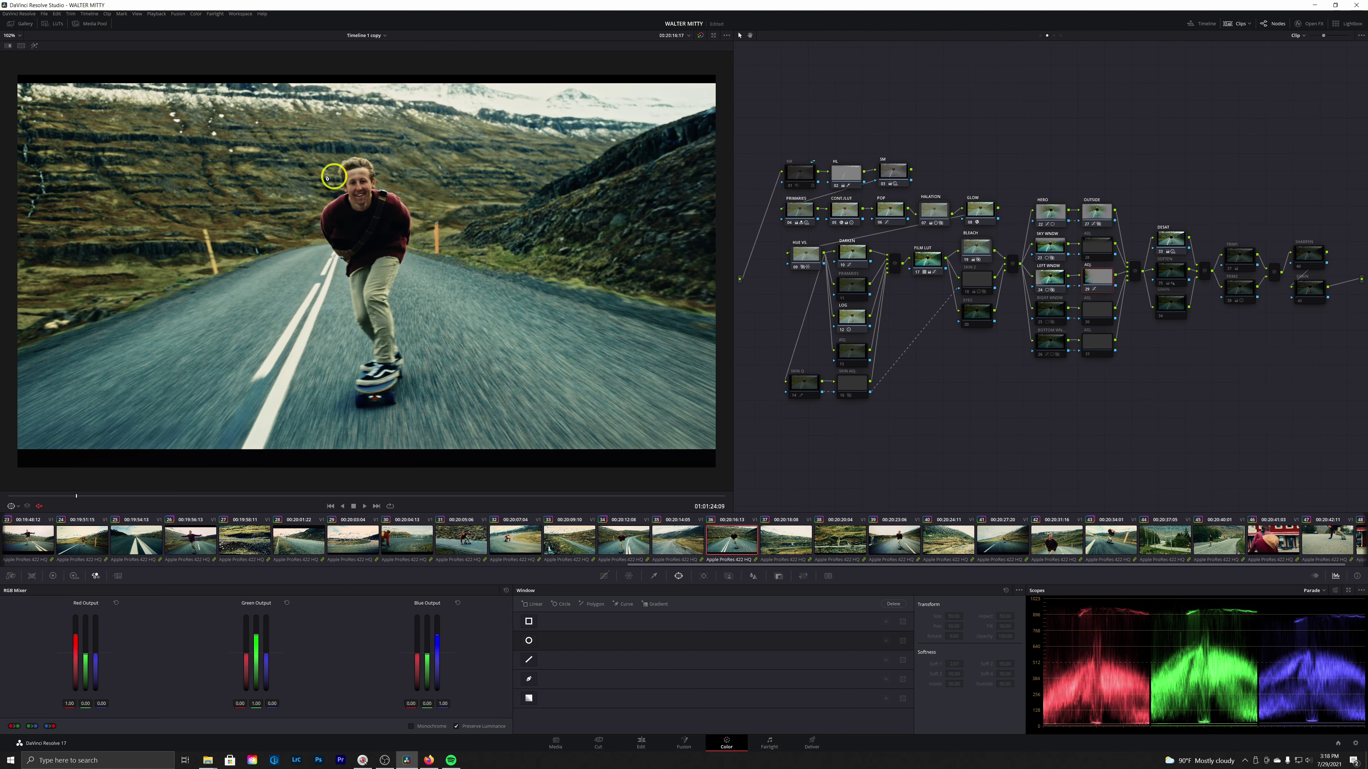
Compare the image with the right window node on and off, leaving the node disabled
{"action": "key", "text": "ctrl+d"}
{"action": "key", "text": "ctrl+d"}
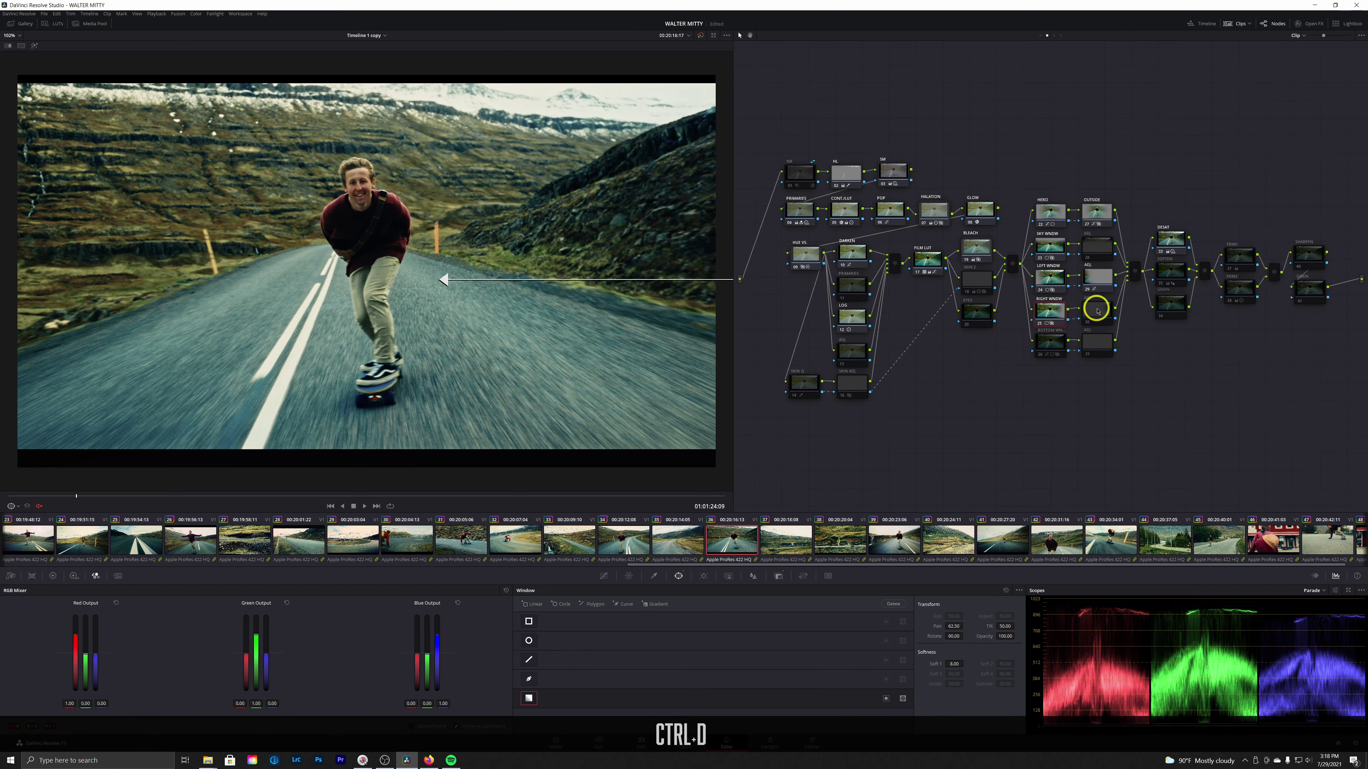
{"action": "left_click", "coordinate": [1053, 312]}
{"action": "key", "text": "ctrl+d"}
{"action": "key", "text": "ctrl+d"}
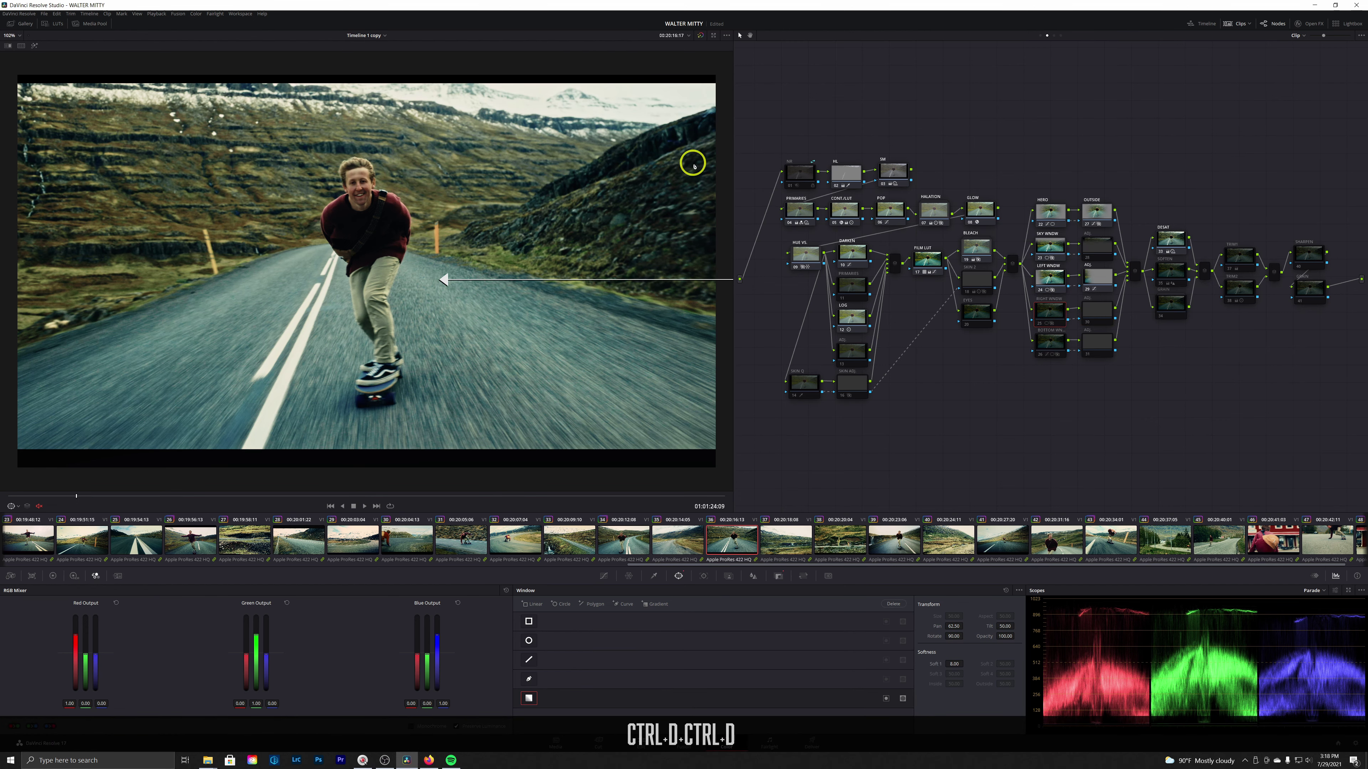
Enable the bottom window node, toggling it repeatedly to compare the road with and without it
{"action": "left_click", "coordinate": [1058, 342]}
{"action": "key", "text": "ctrl+d"}
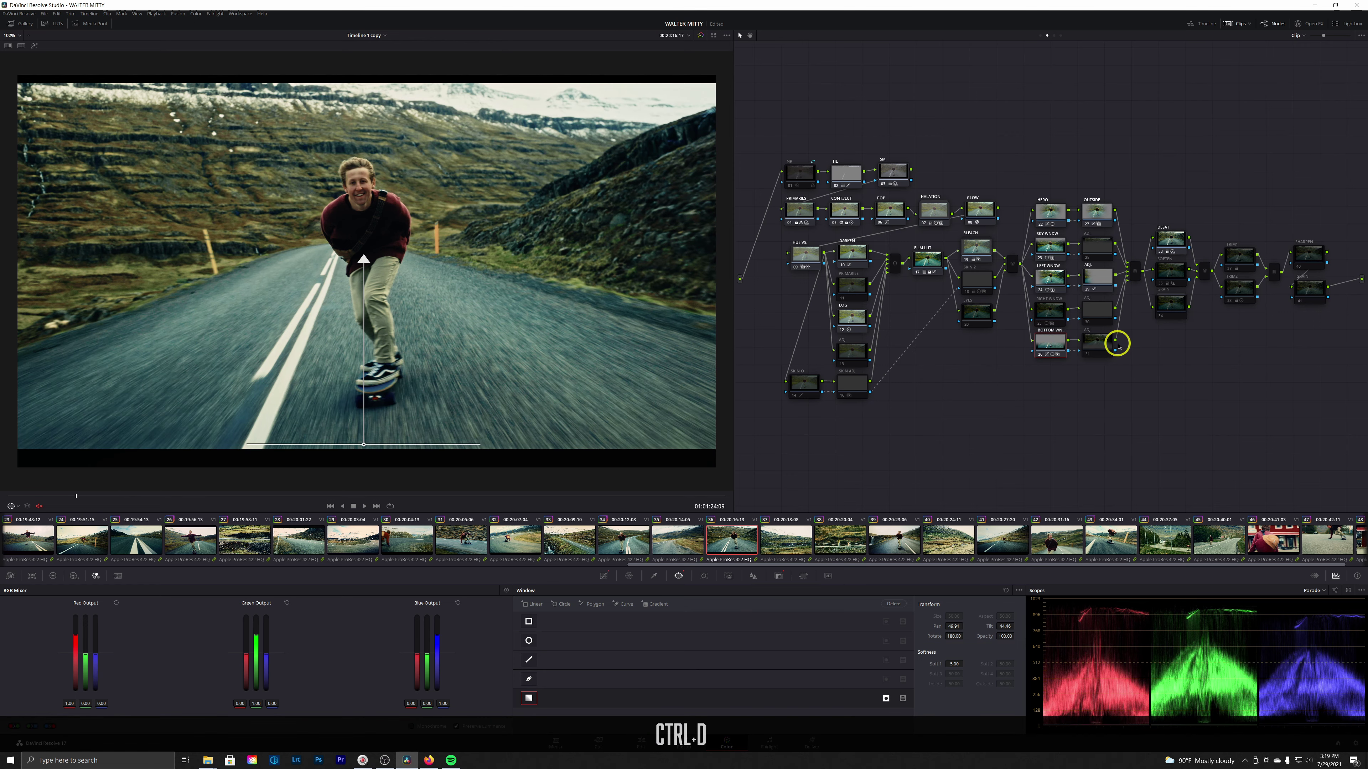
{"action": "key", "text": "ctrl+d"}
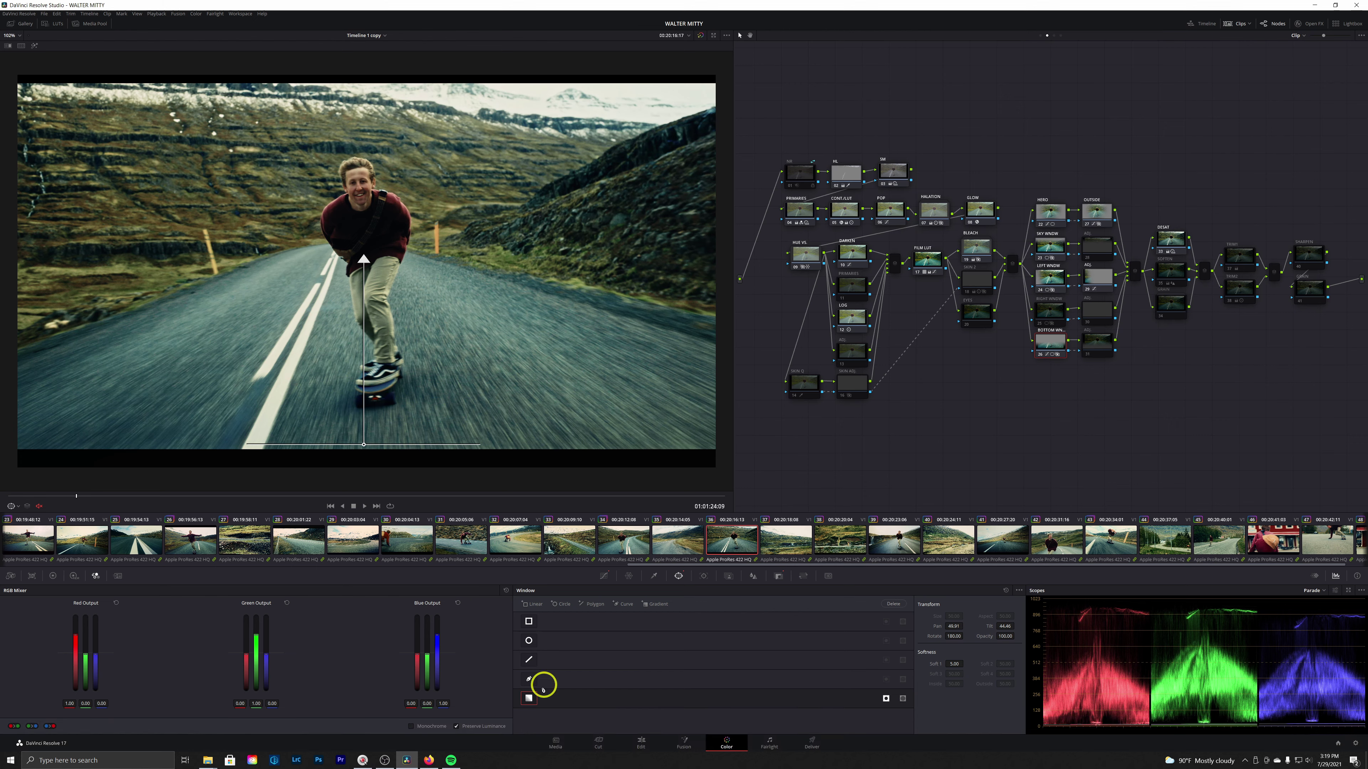
{"action": "left_click", "coordinate": [820, 441]}
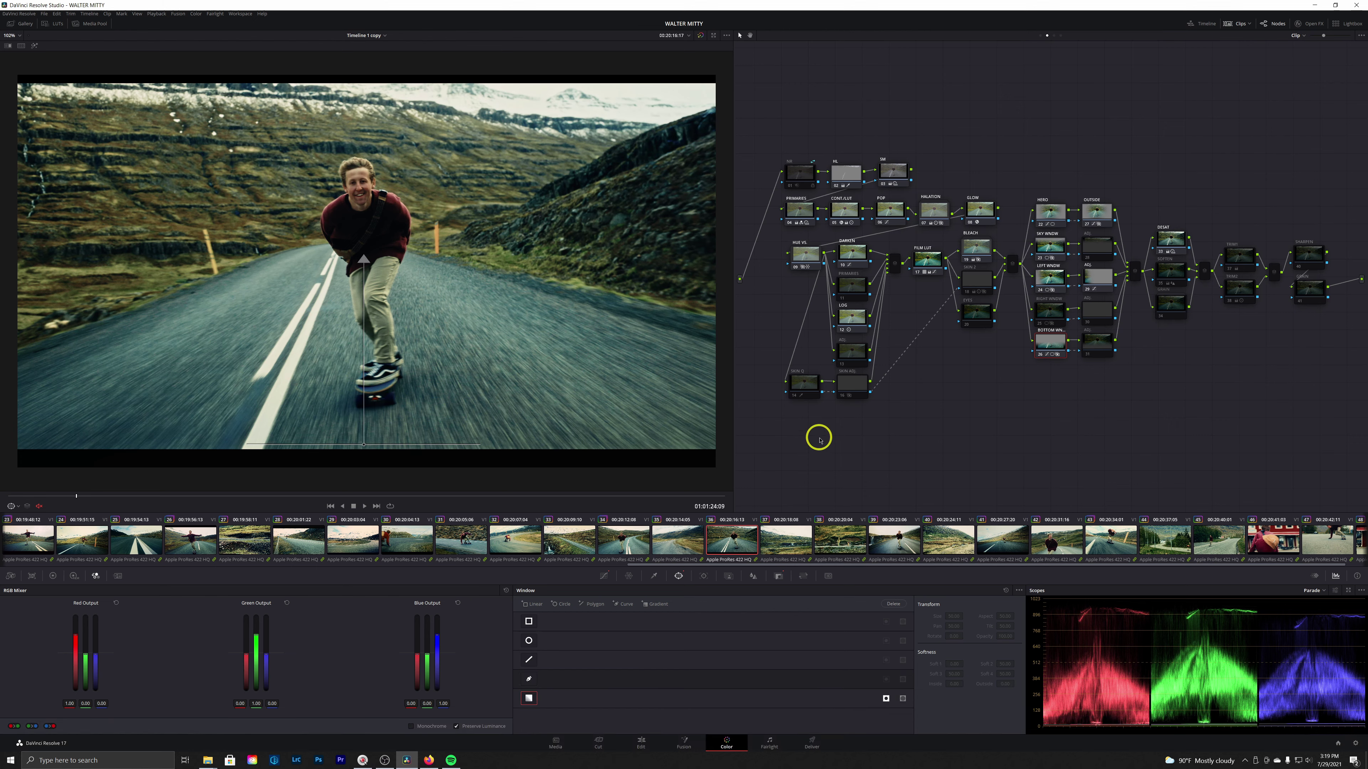
{"action": "key", "text": "ctrl+shift+d"}
{"action": "key", "text": "ctrl+shift+d"}
{"action": "key", "text": "ctrl+shift+d"}
{"action": "key", "text": "ctrl+shift+d"}
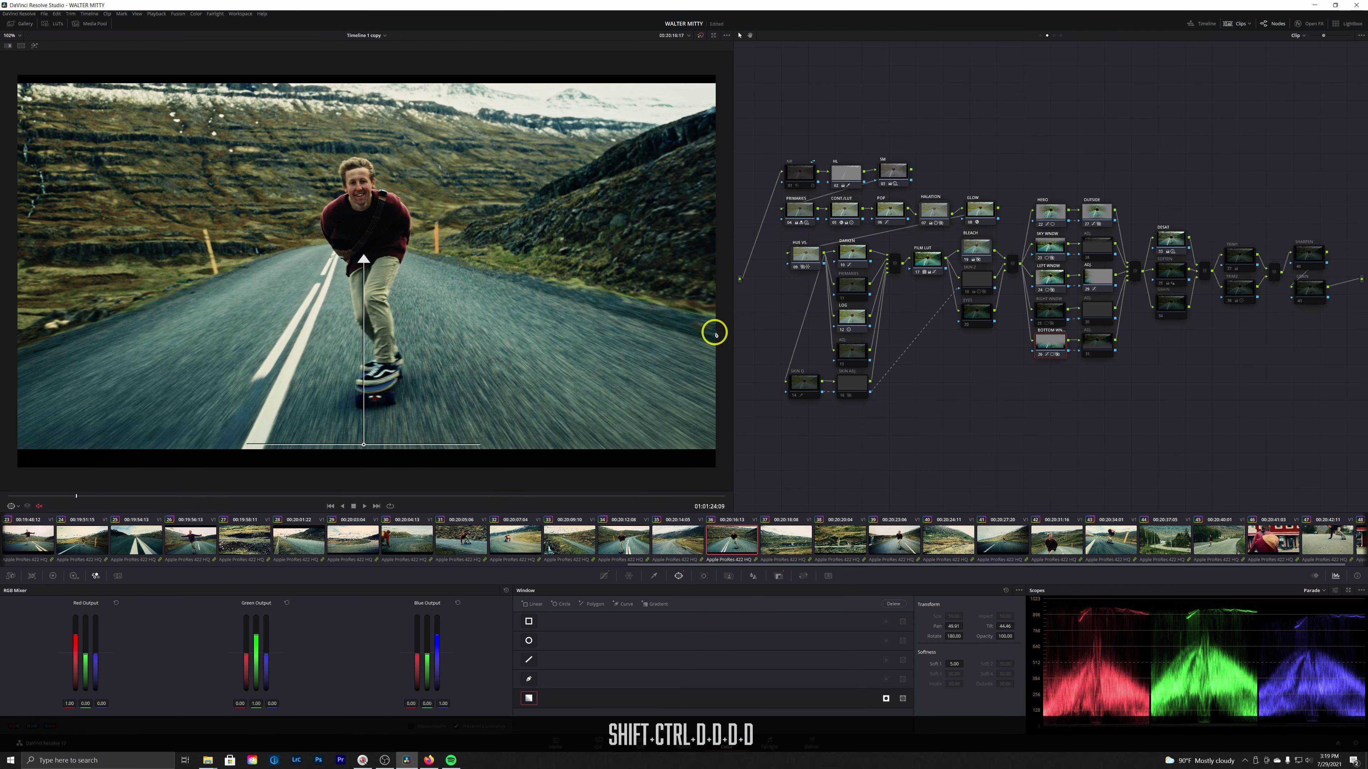
Open the road clip at 00:20:27:20 and toggle its bottom window node repeatedly to compare the foreground, leaving it enabled
{"action": "left_click", "coordinate": [1003, 539]}
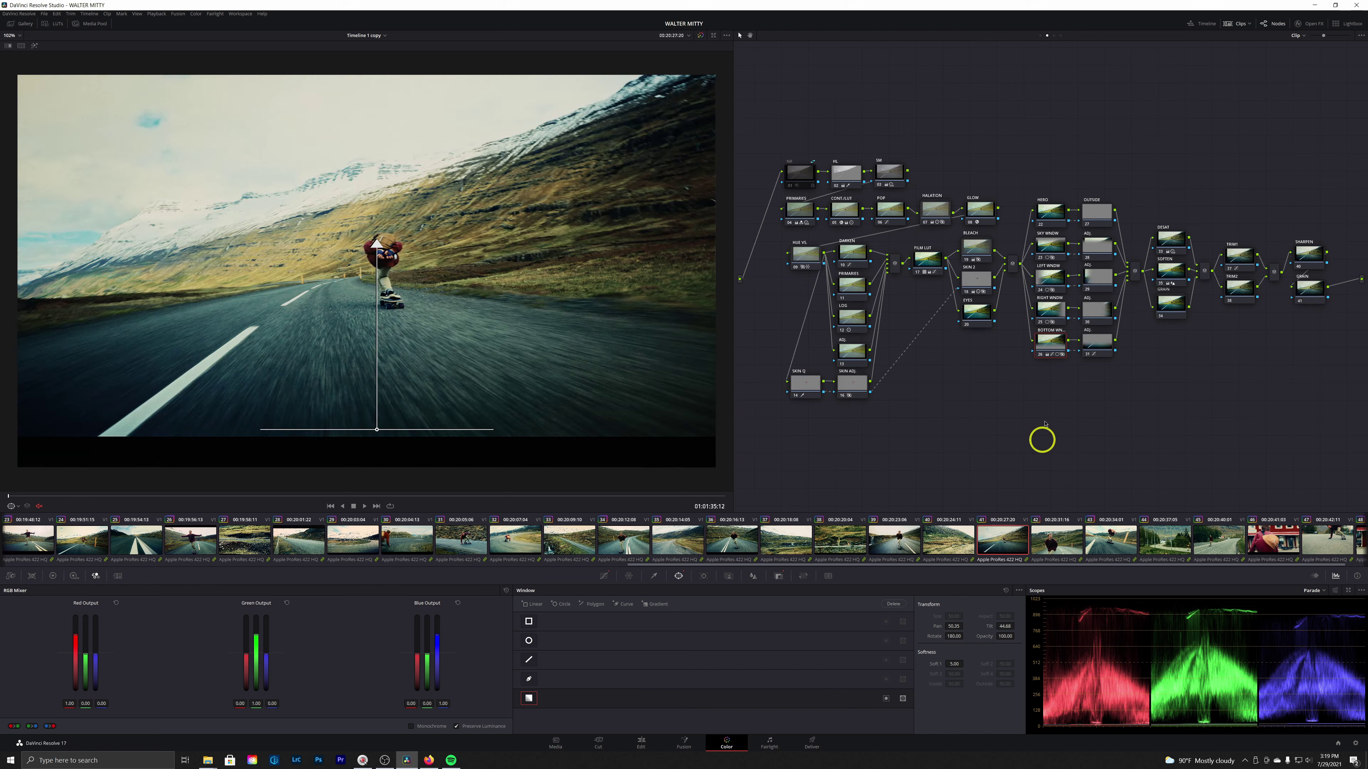
{"action": "key", "text": "ctrl+d"}
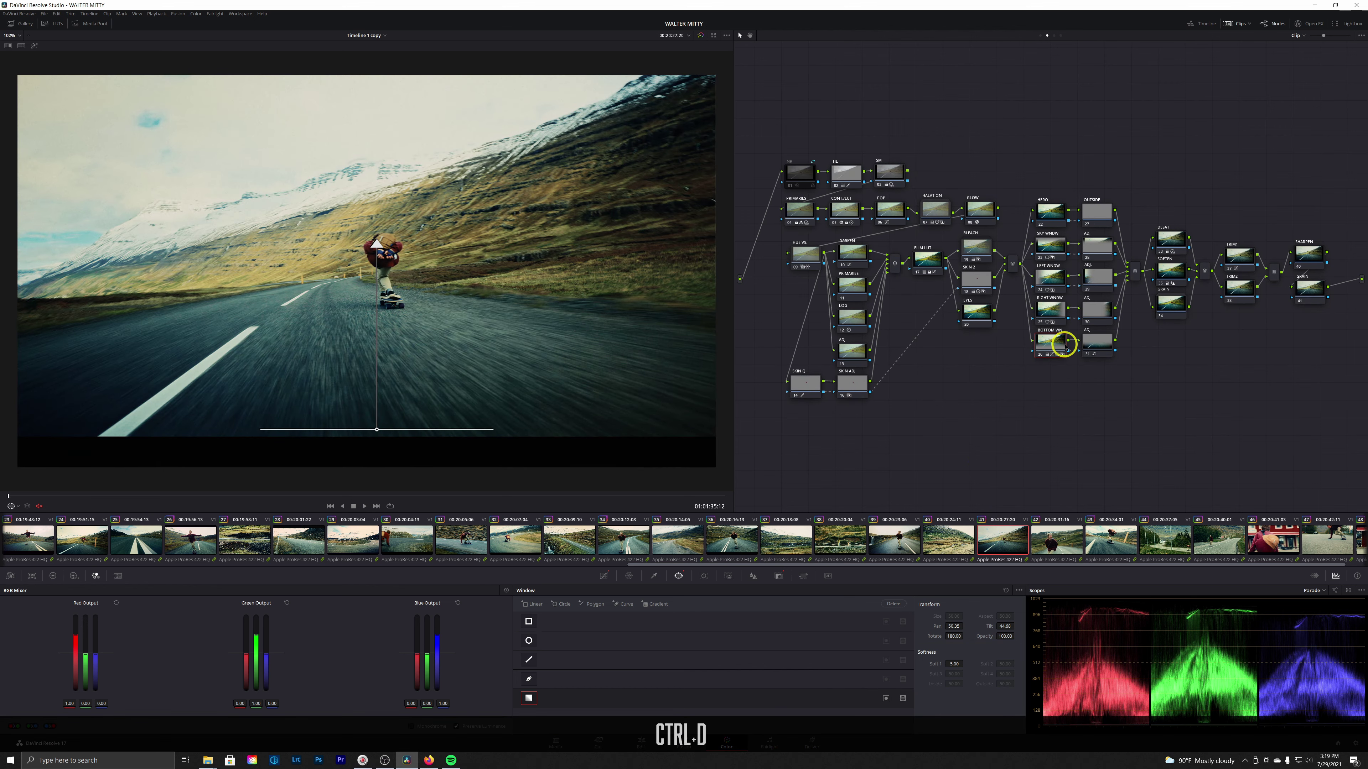
{"action": "key", "text": "ctrl+d"}
{"action": "key", "text": "ctrl+d"}
{"action": "key", "text": "ctrl+d"}
{"action": "key", "text": "ctrl+d"}
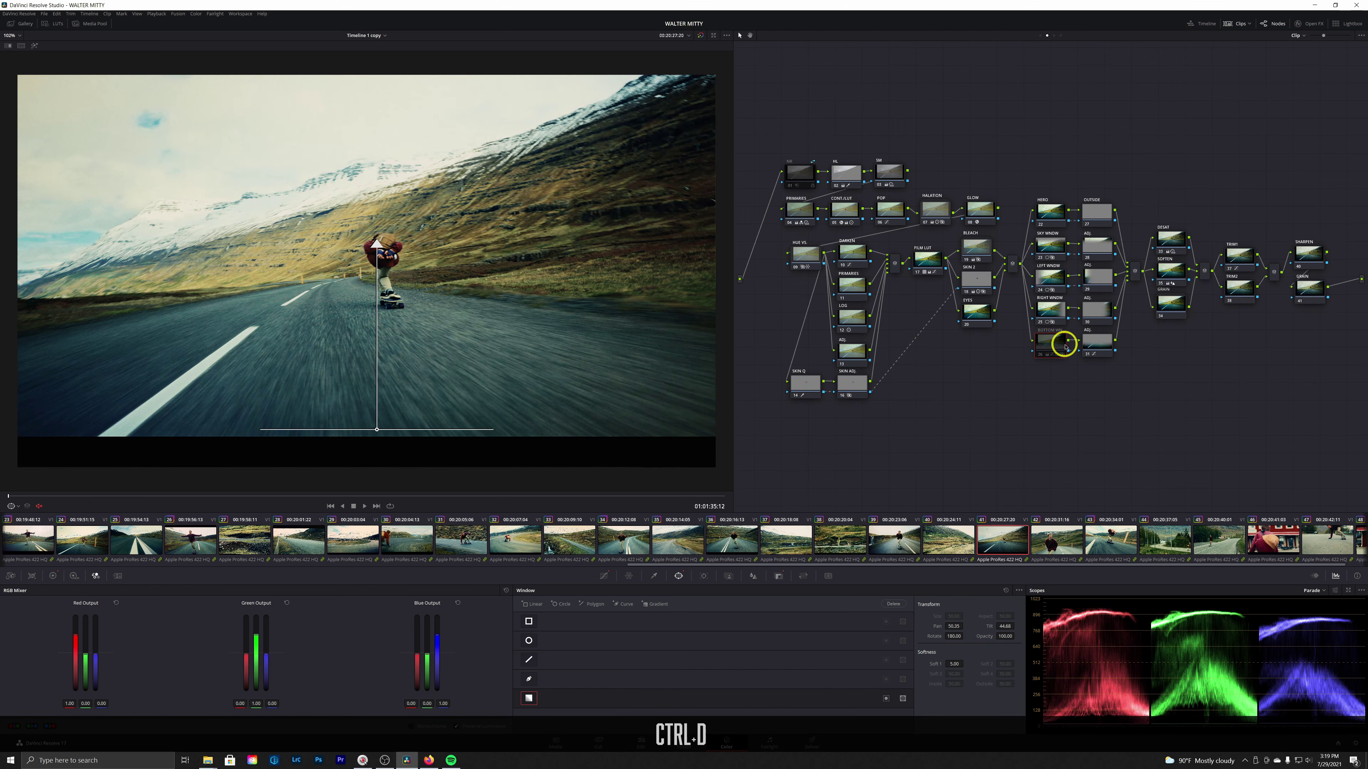
{"action": "key", "text": "ctrl+d"}
{"action": "key", "text": "ctrl+d"}
{"action": "key", "text": "ctrl+d"}
{"action": "key", "text": "ctrl+d"}
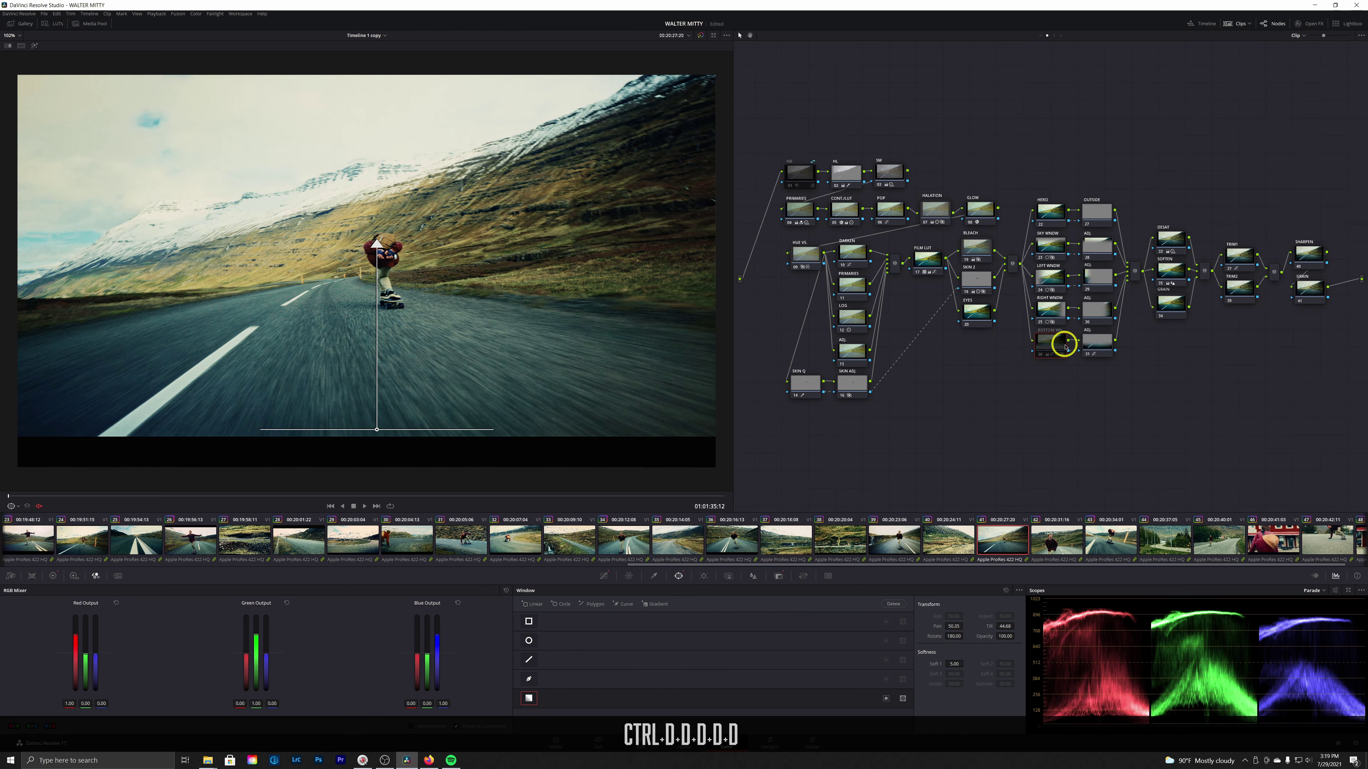
{"action": "key", "text": "ctrl+d"}
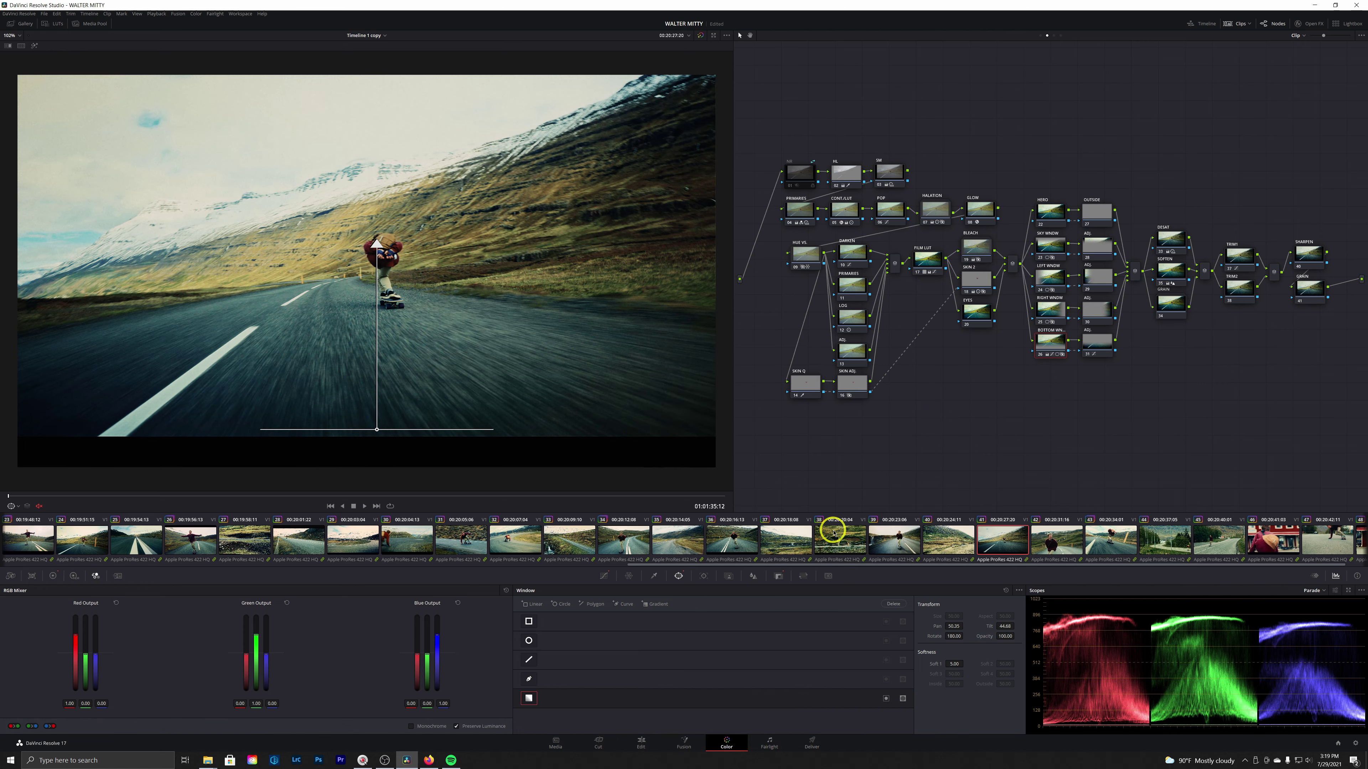
Return to the clip of the skateboarder facing the camera and enable its SOFTEN node, toggling it to compare the effect
{"action": "left_click", "coordinate": [732, 540]}
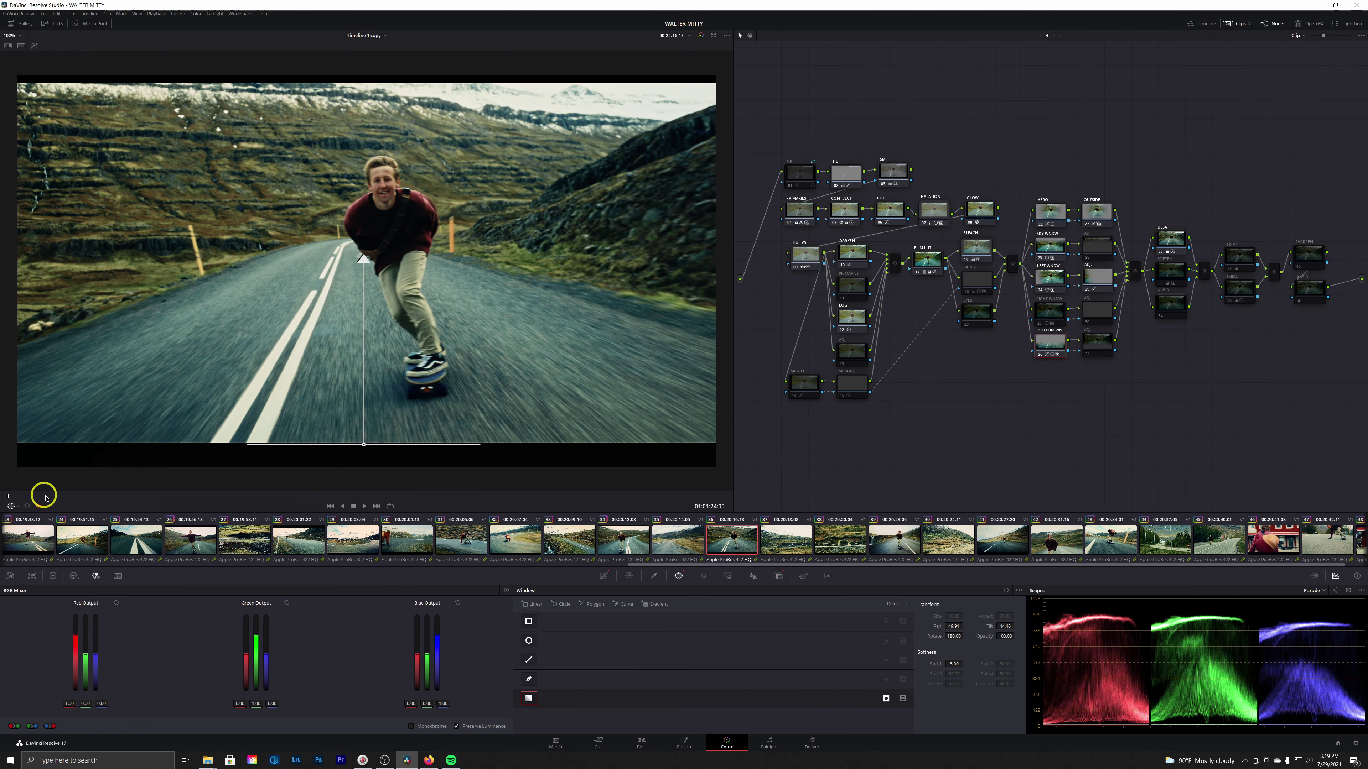
{"action": "left_click", "coordinate": [38, 506]}
{"action": "key", "text": "space"}
{"action": "left_click", "coordinate": [1168, 269]}
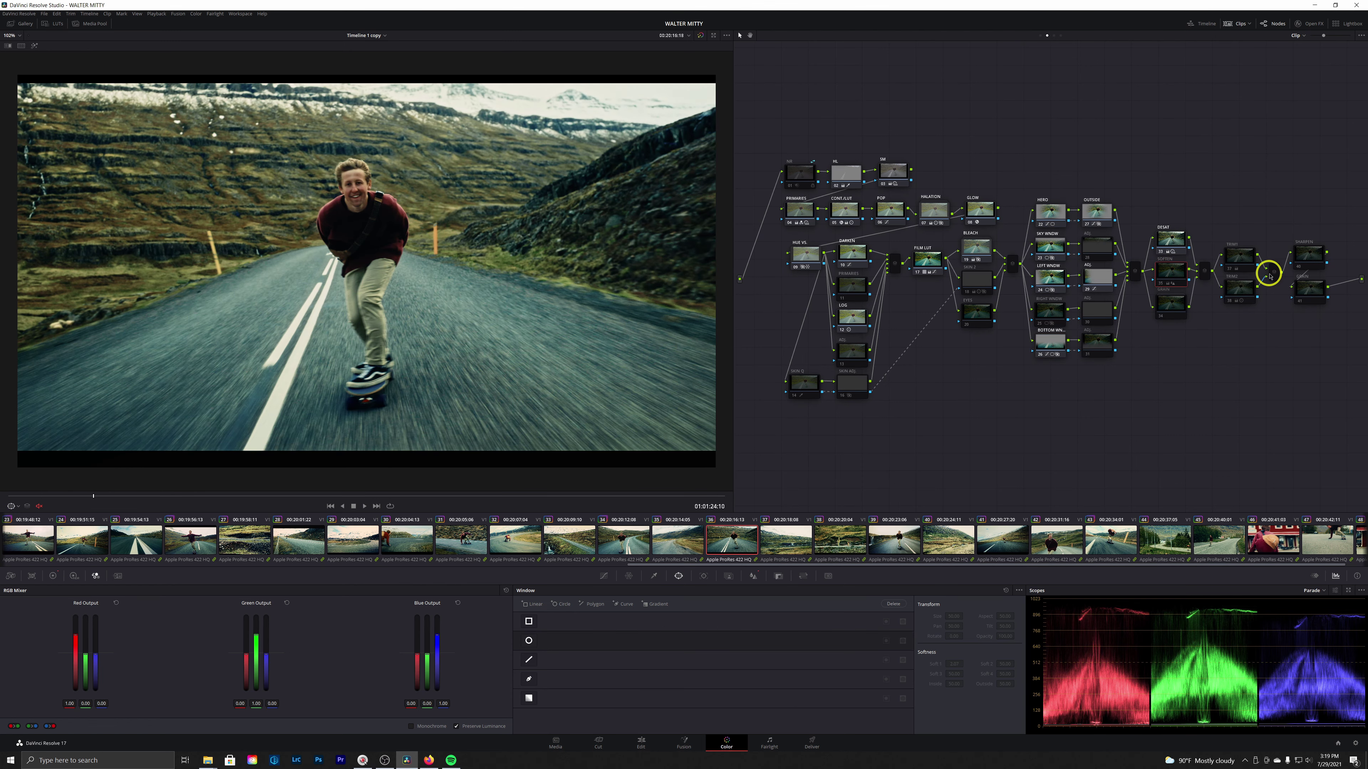
{"action": "key", "text": "ctrl+d"}
{"action": "key", "text": "ctrl+d"}
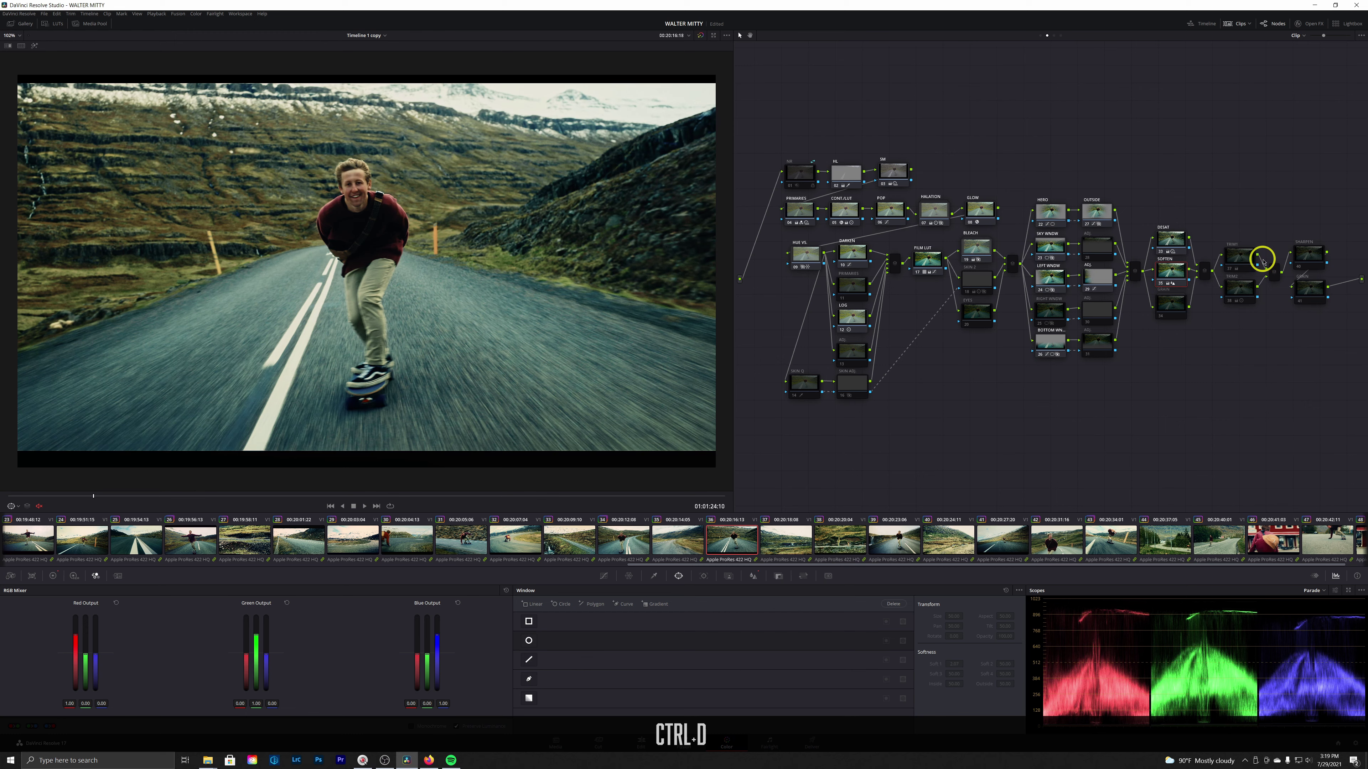
{"action": "key", "text": "ctrl+d"}
{"action": "key", "text": "ctrl+d"}
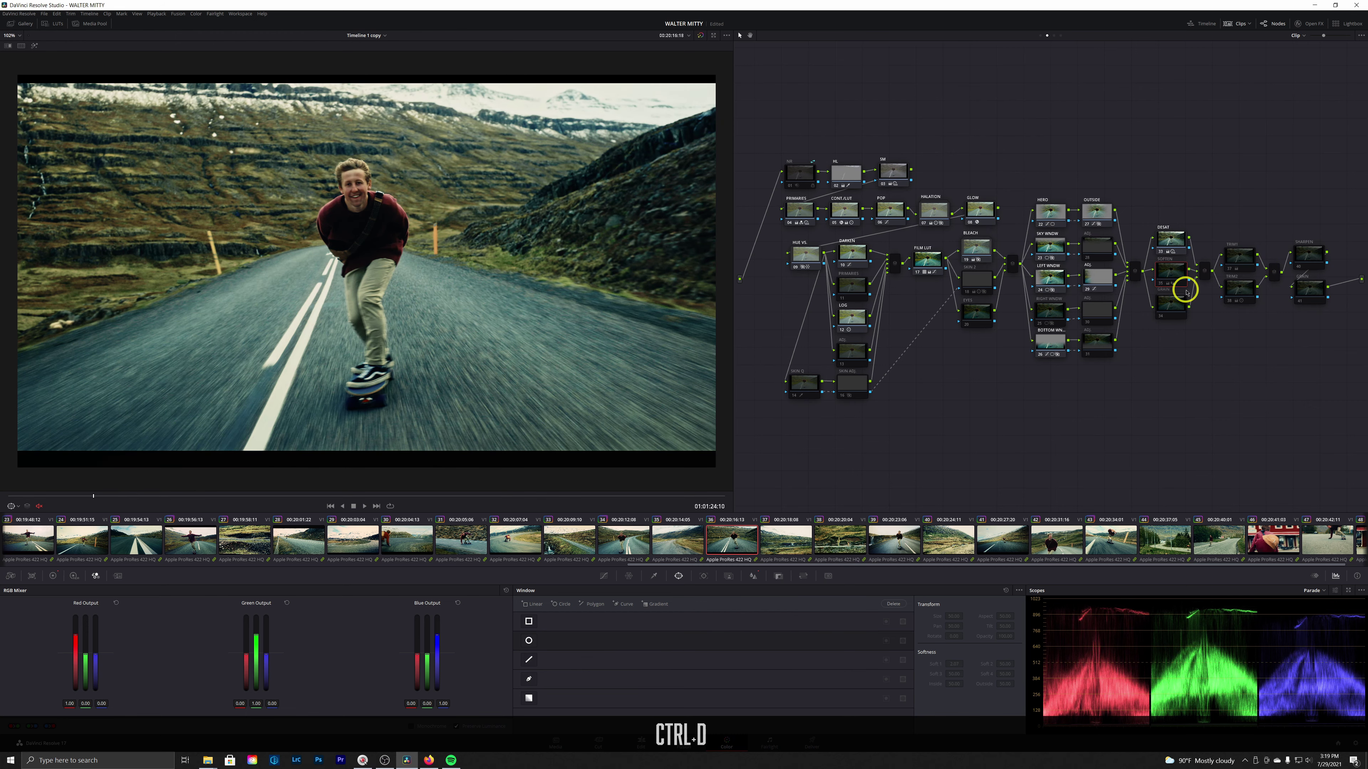
{"action": "key", "text": "ctrl+d"}
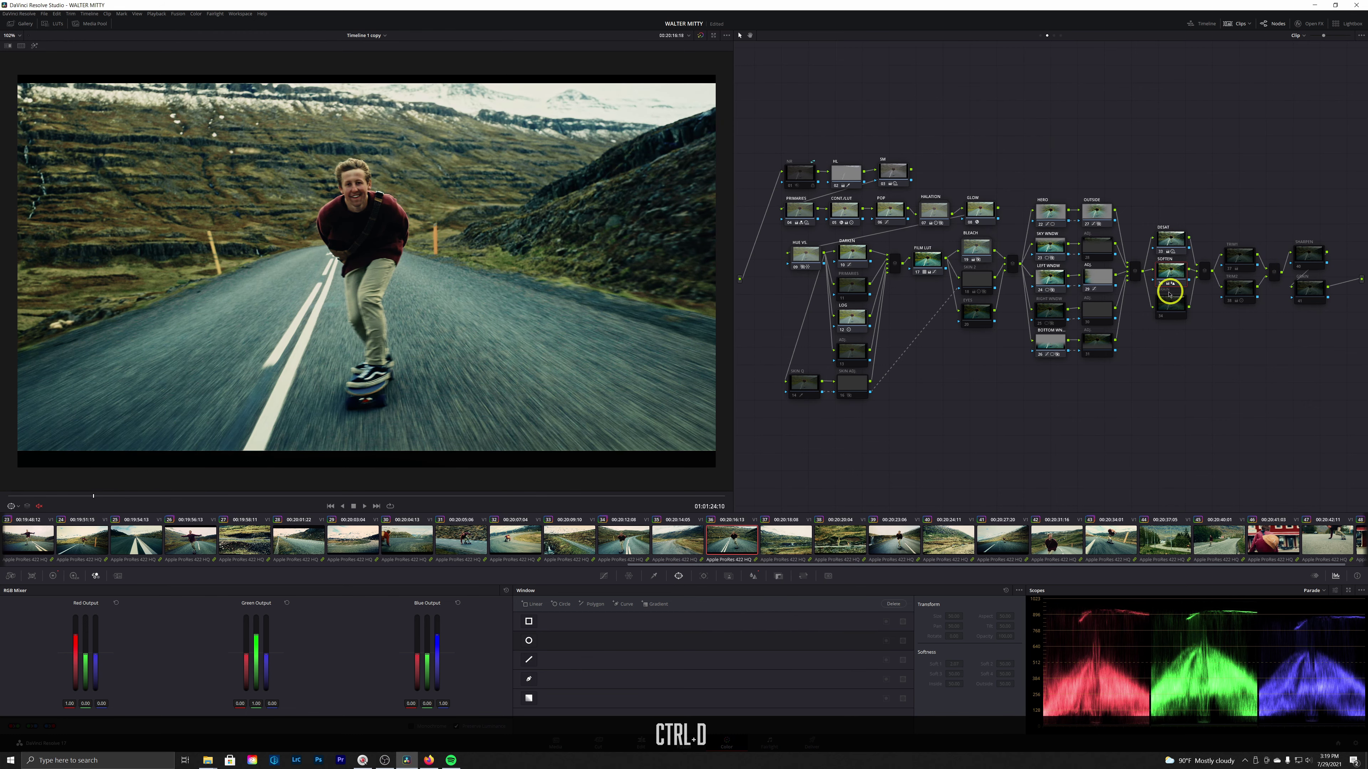
{"action": "key", "text": "ctrl+d"}
{"action": "key", "text": "ctrl+d"}
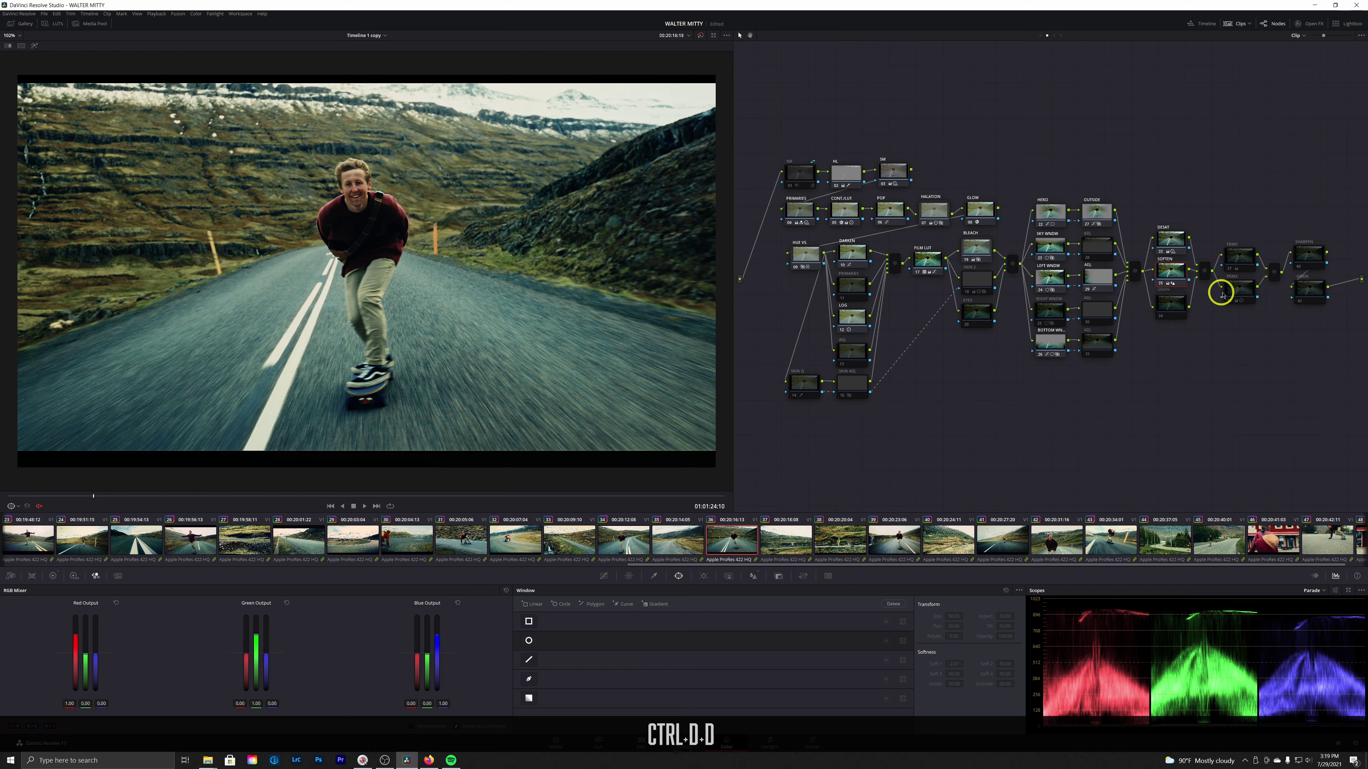
Enable the GRAIN node below SOFTEN, toggling it to compare the image
{"action": "left_click", "coordinate": [1173, 306]}
{"action": "key", "text": "ctrl+d"}
{"action": "key", "text": "ctrl+d"}
{"action": "key", "text": "ctrl+d"}
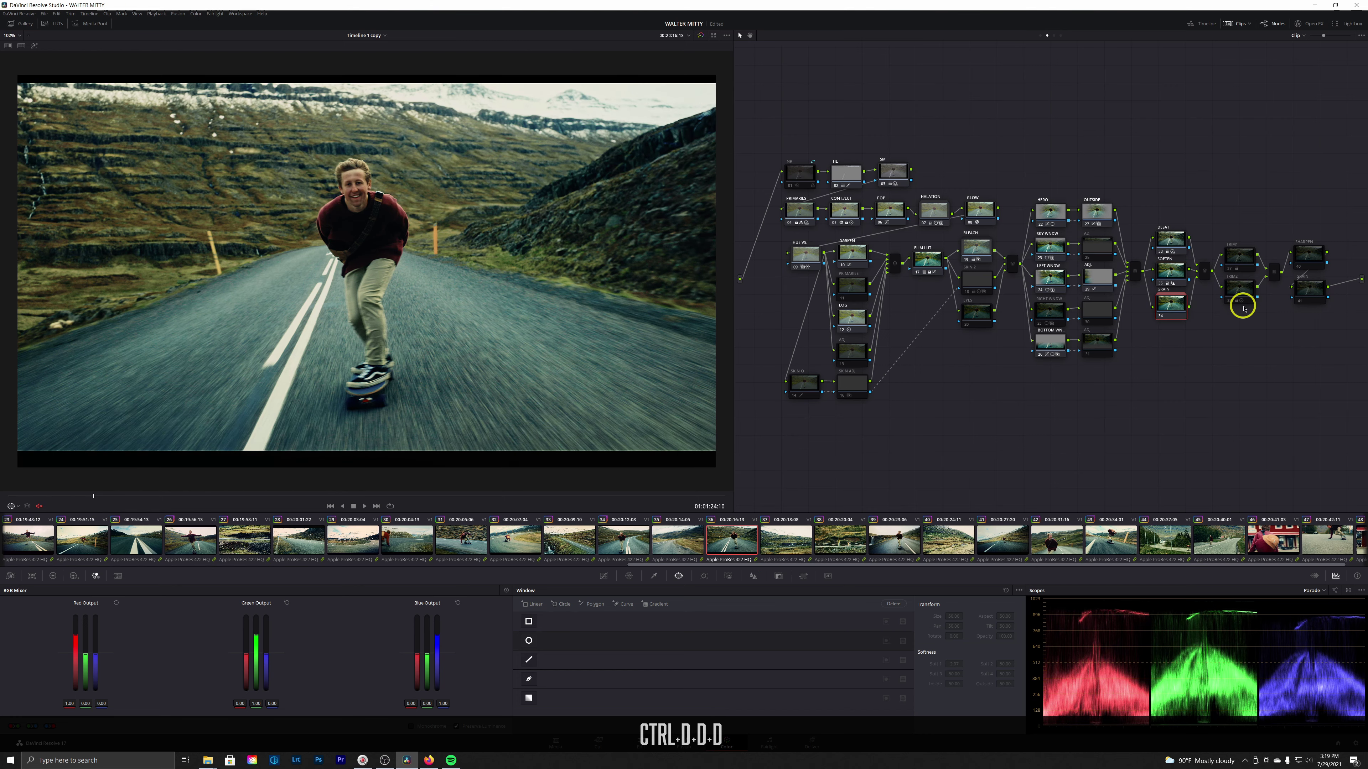
Compare the texture on the skateboarder's face and sweater up close with the GRAIN node on and off
{"action": "scroll", "coordinate": [379, 220], "scroll_direction": "down", "scroll_amount": 2}
{"action": "scroll", "coordinate": [373, 220], "scroll_direction": "up", "scroll_amount": 5}
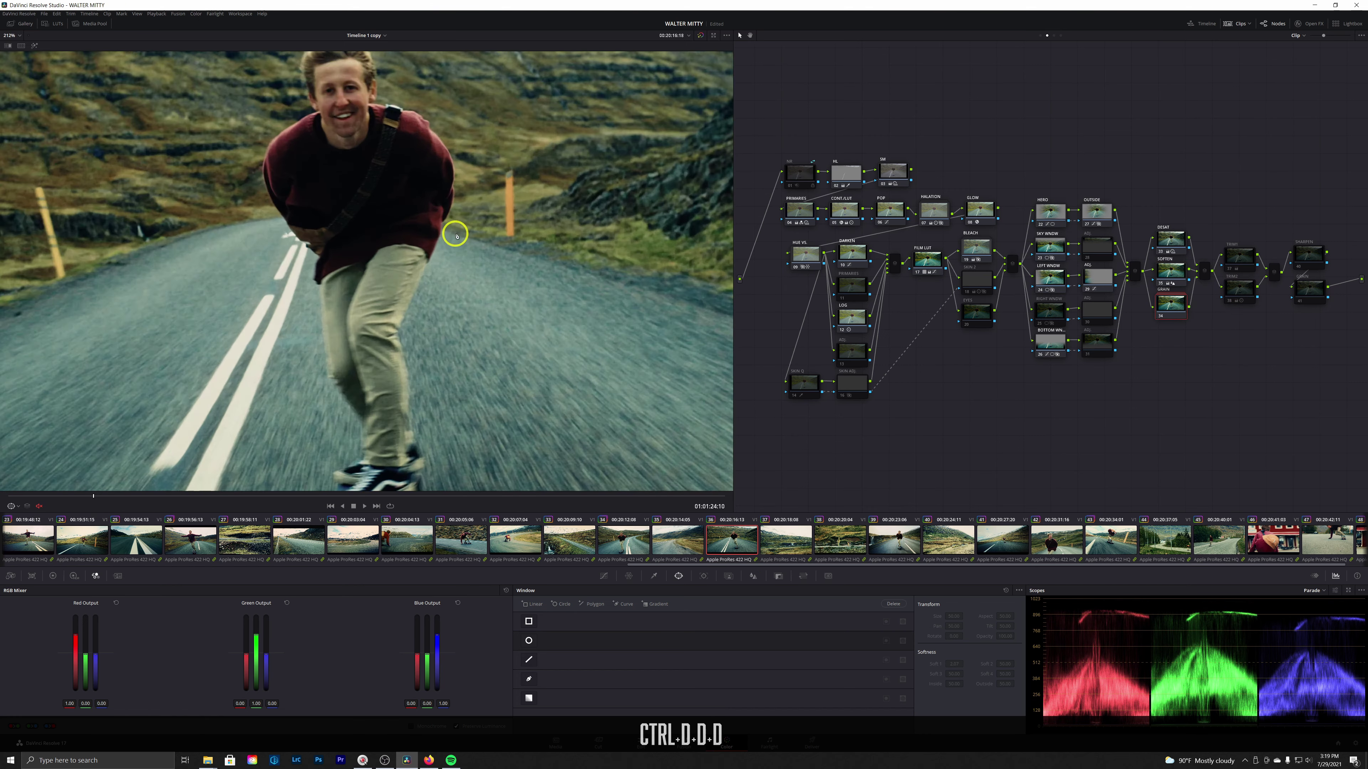
{"action": "scroll", "coordinate": [457, 235], "scroll_direction": "up", "scroll_amount": 2}
{"action": "scroll", "coordinate": [485, 232], "scroll_direction": "down", "scroll_amount": 2}
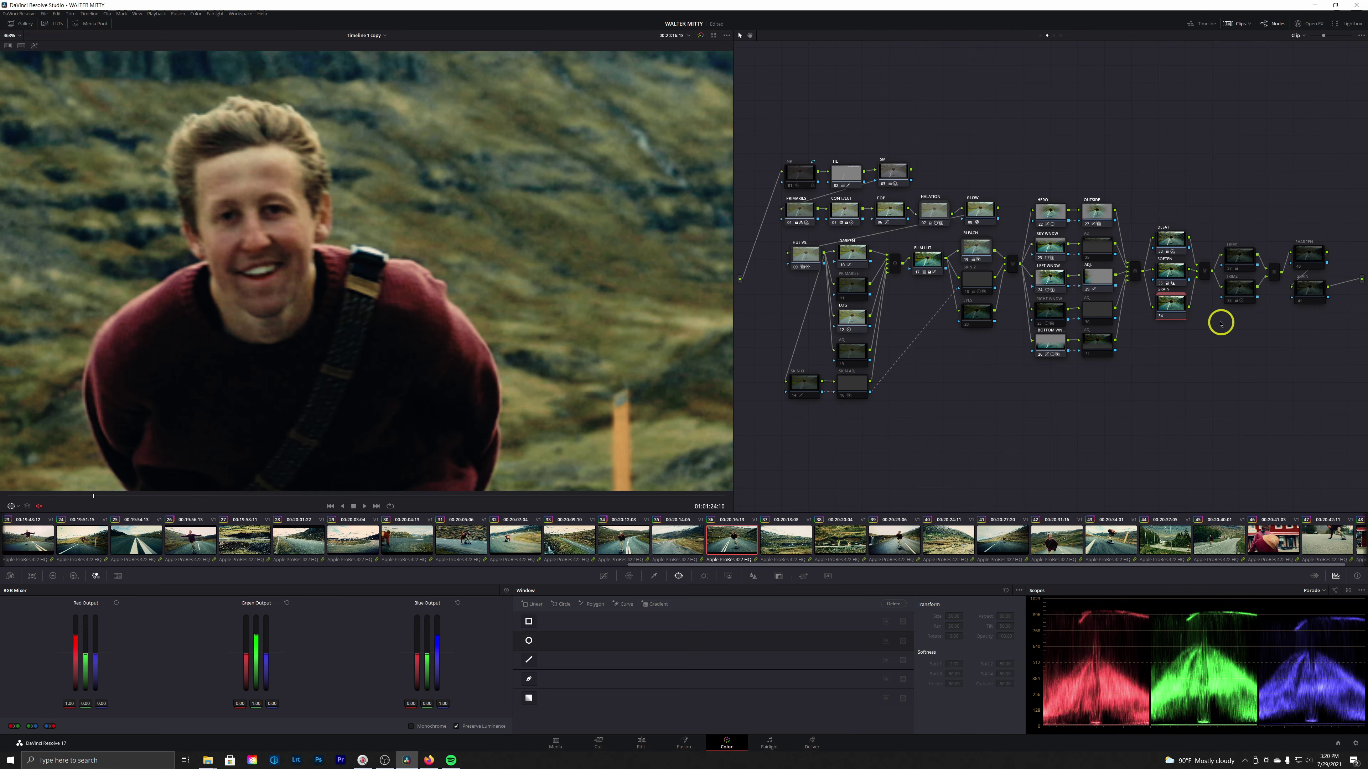
{"action": "key", "text": "ctrl+d"}
{"action": "key", "text": "ctrl+d"}
{"action": "key", "text": "ctrl+d"}
{"action": "key", "text": "ctrl+d"}
Open the GRAIN compound node and examine its sharpening, grain and soften nodes
{"action": "right_click", "coordinate": [1200, 315]}
{"action": "left_click", "coordinate": [1230, 321]}
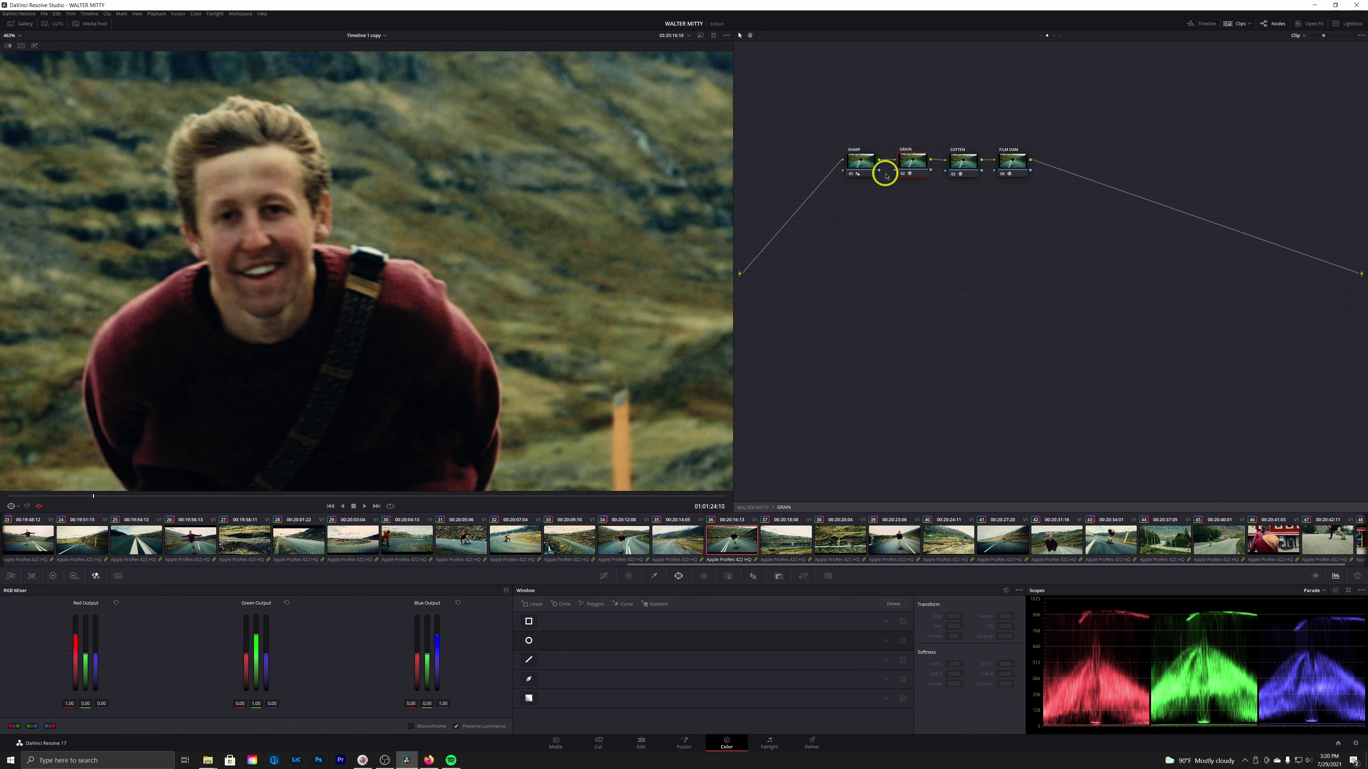
{"action": "left_click", "coordinate": [875, 162]}
{"action": "left_click_drag", "start_coordinate": [879, 159], "coordinate": [895, 160]}
{"action": "left_click", "coordinate": [904, 160]}
{"action": "left_click", "coordinate": [863, 156]}
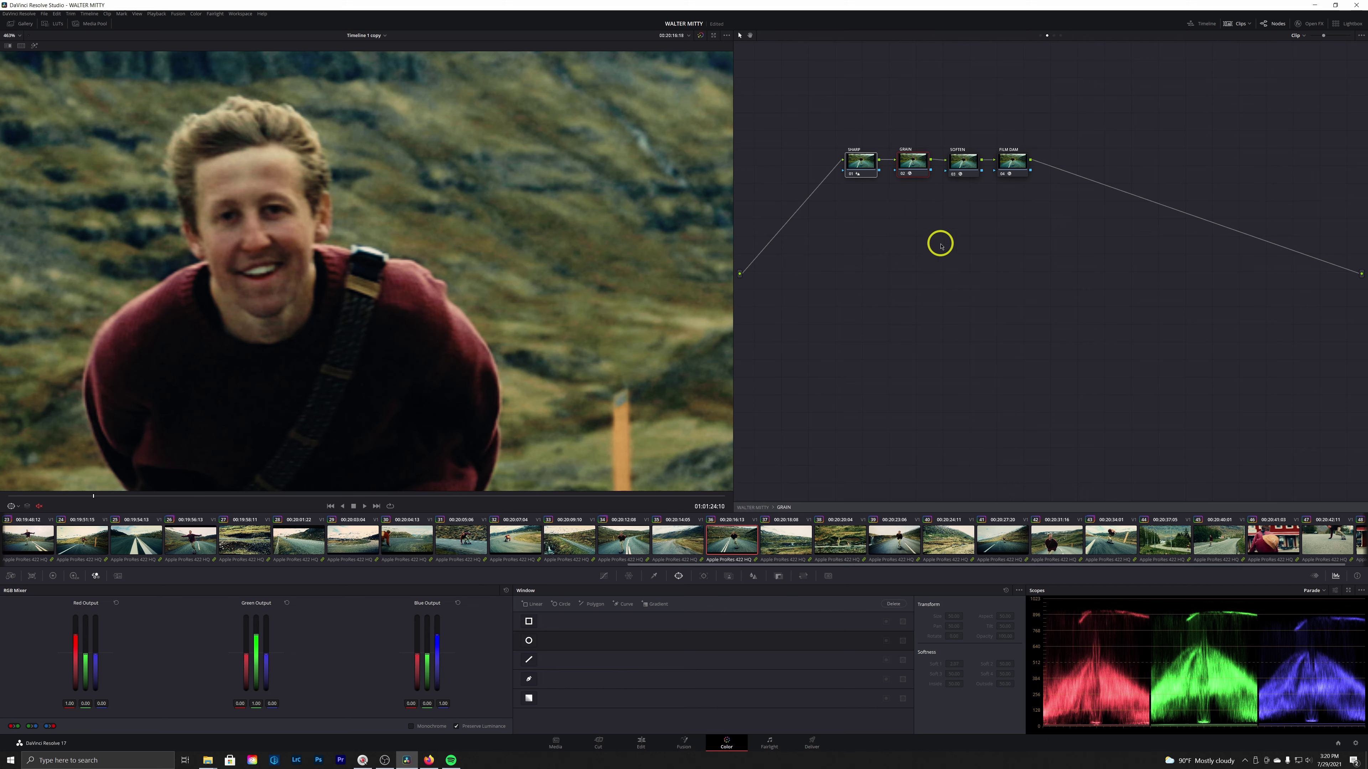
{"action": "left_click", "coordinate": [946, 166]}
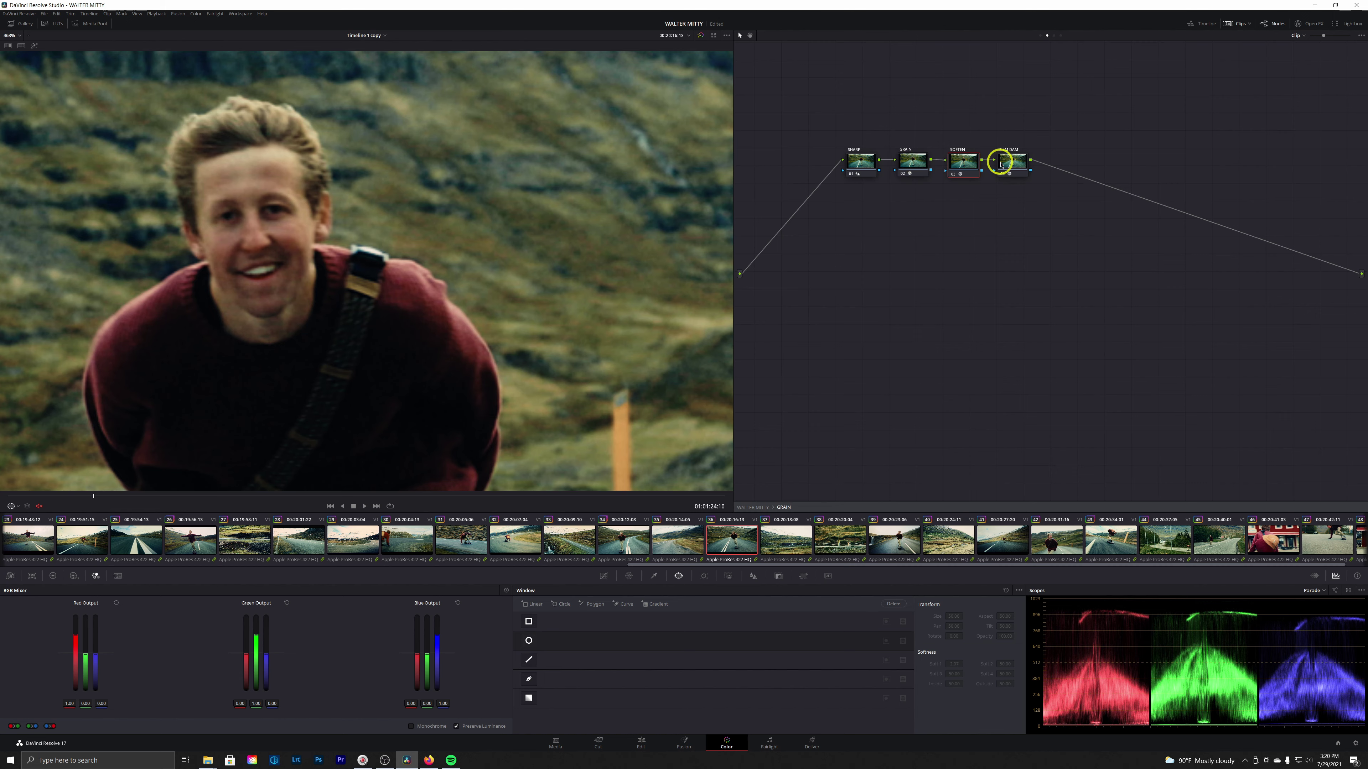
Examine the Film Damage effect settings of the last node inside the GRAIN compound node
{"action": "left_click", "coordinate": [1011, 163]}
{"action": "left_click", "coordinate": [1307, 24]}
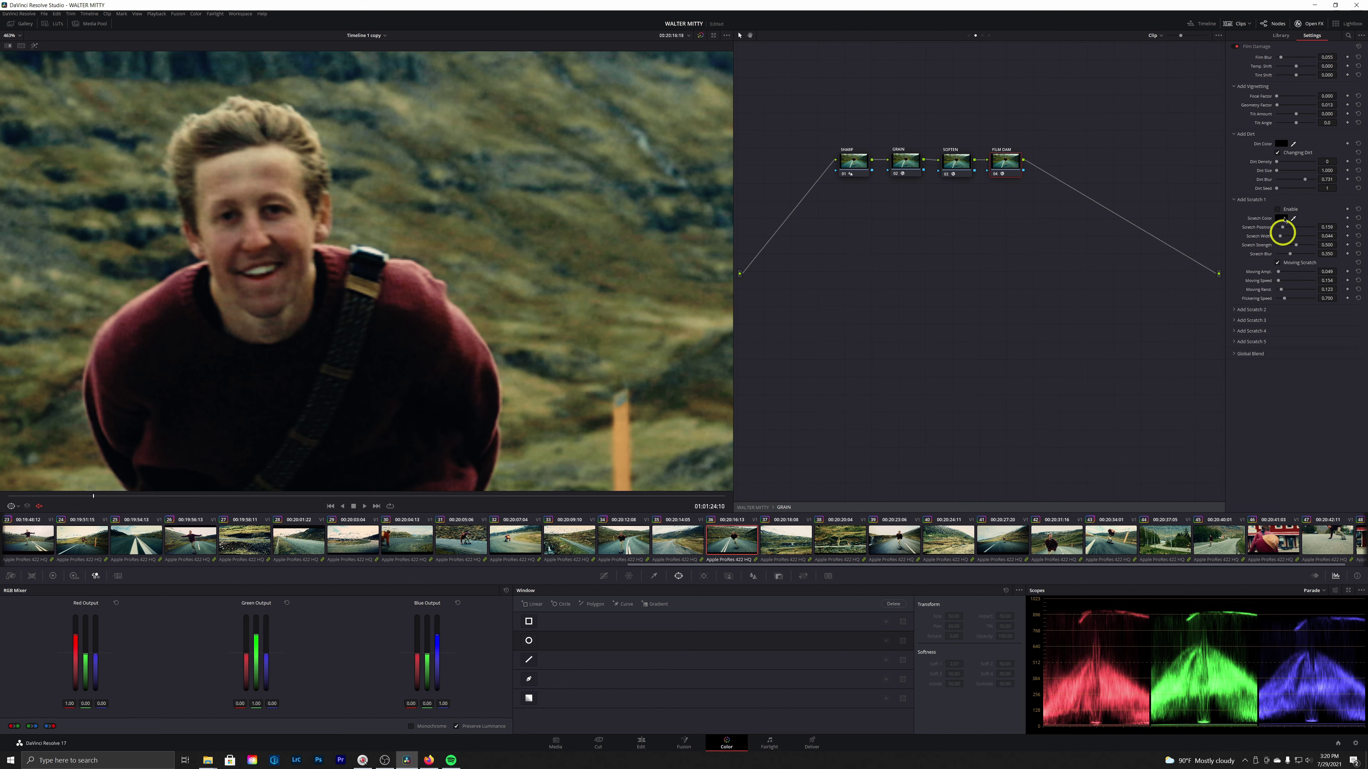
{"action": "left_click", "coordinate": [1309, 24]}
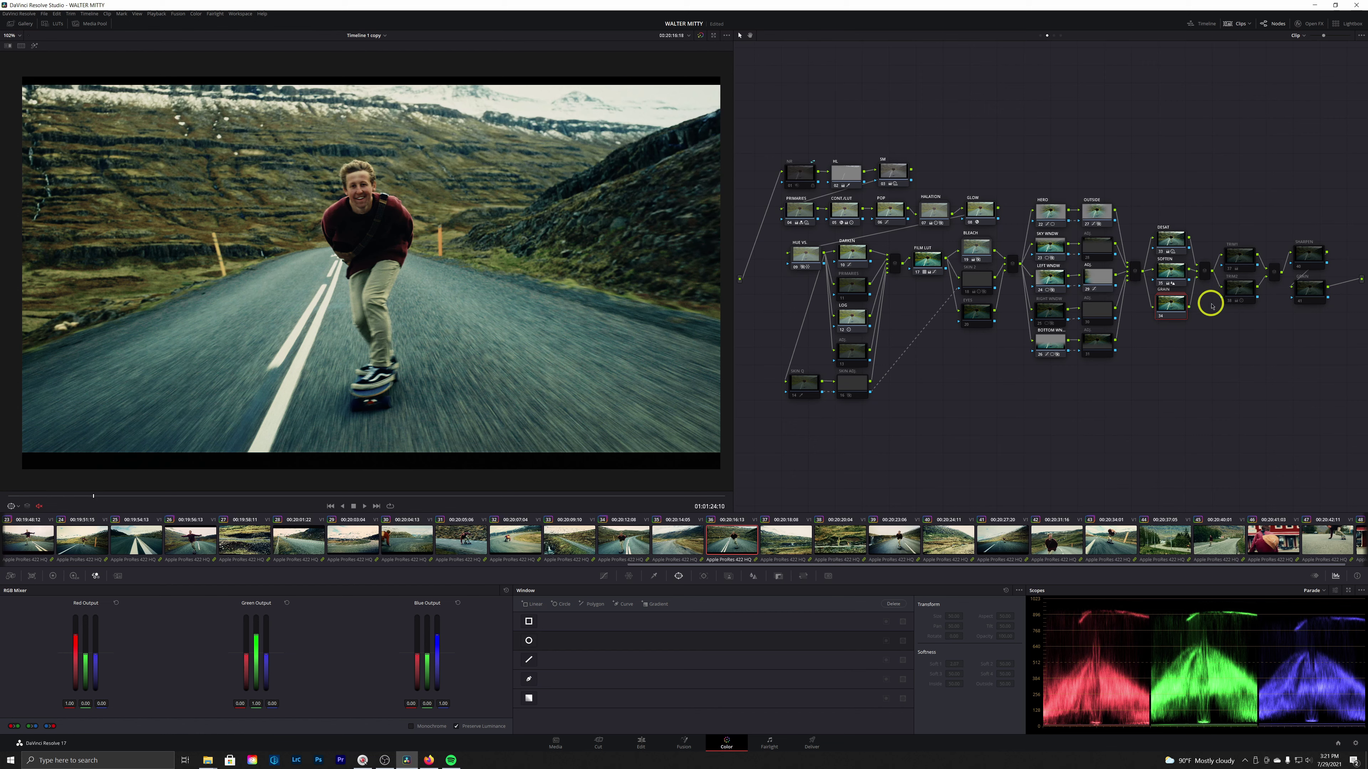
Save the project and enable the upper trim node, toggling it to compare and showing its primaries color wheels
{"action": "key", "text": "ctrl+s"}
{"action": "left_click", "coordinate": [1246, 263]}
{"action": "key", "text": "ctrl+d"}
{"action": "key", "text": "ctrl+d"}
{"action": "key", "text": "ctrl+d"}
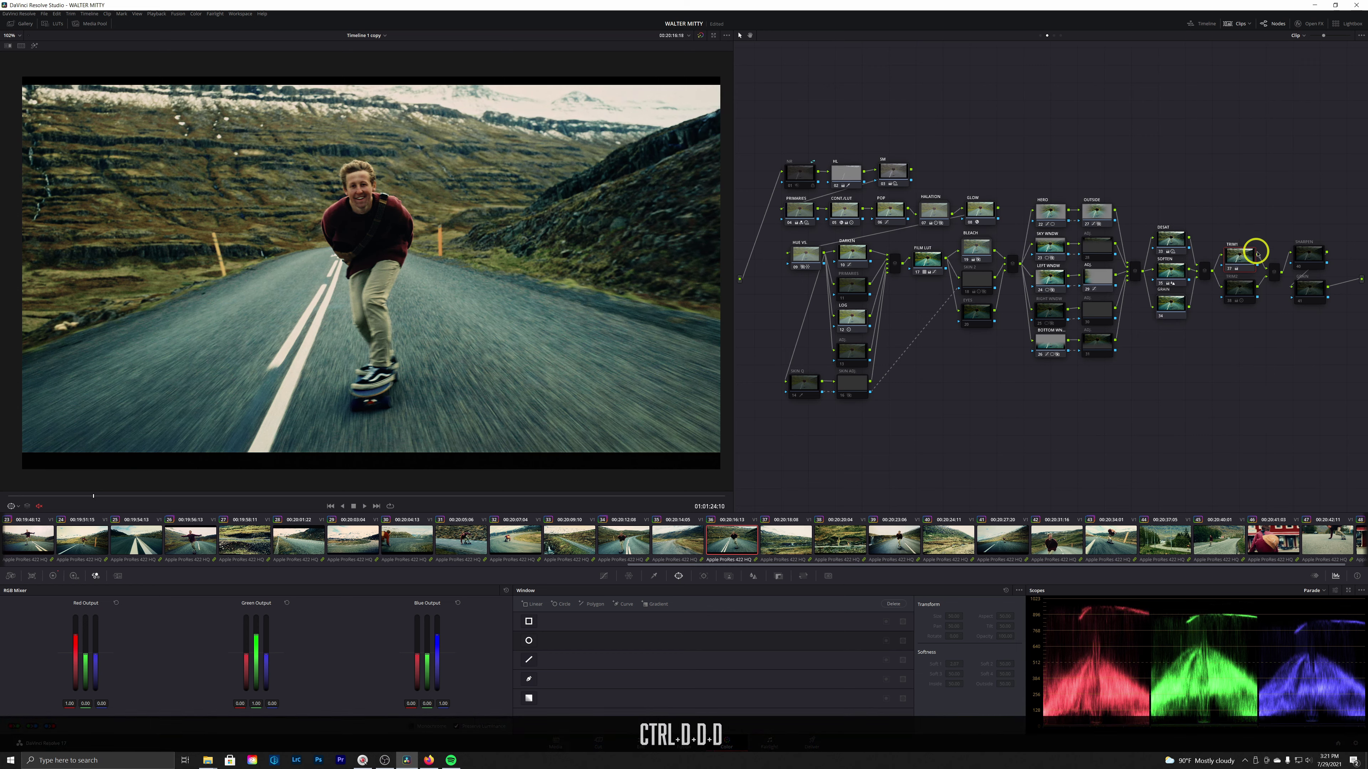
{"action": "key", "text": "ctrl+d"}
{"action": "key", "text": "ctrl+d"}
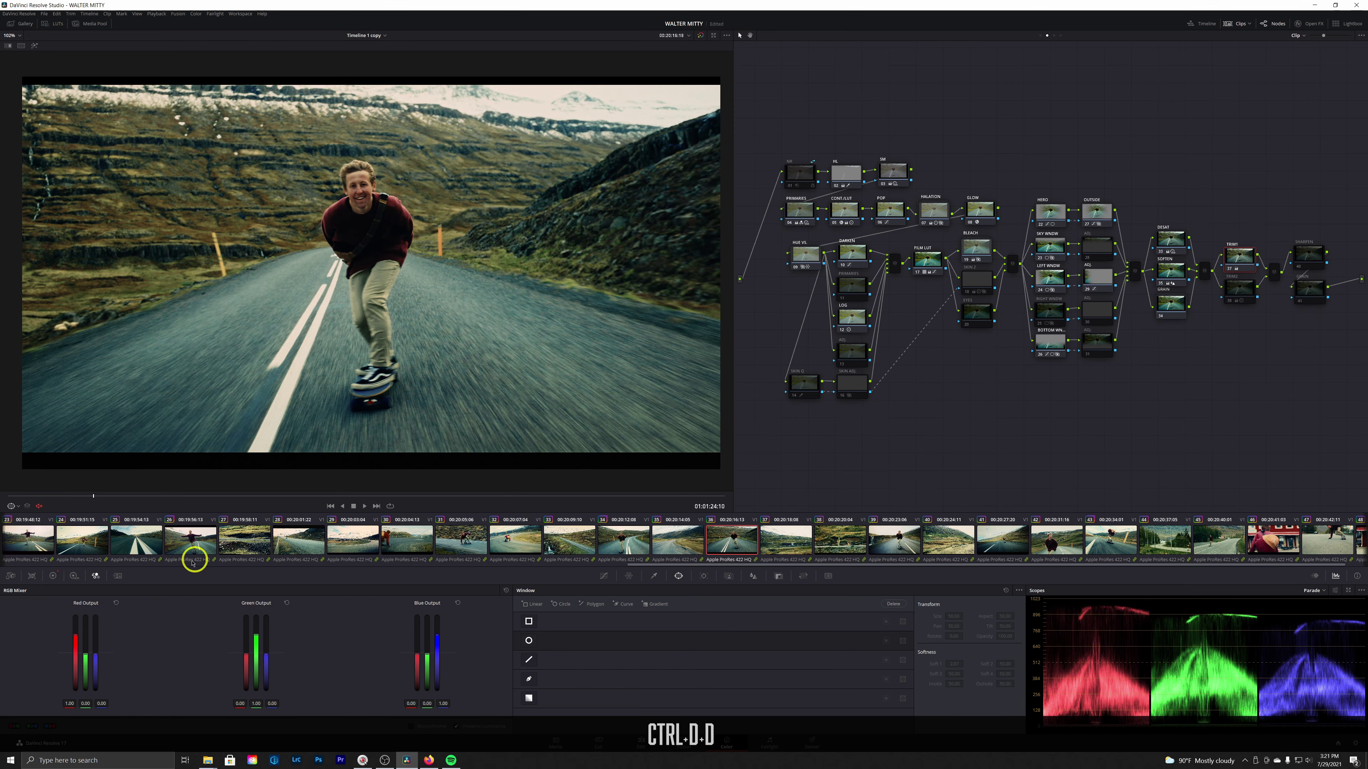
{"action": "left_click", "coordinate": [52, 576]}
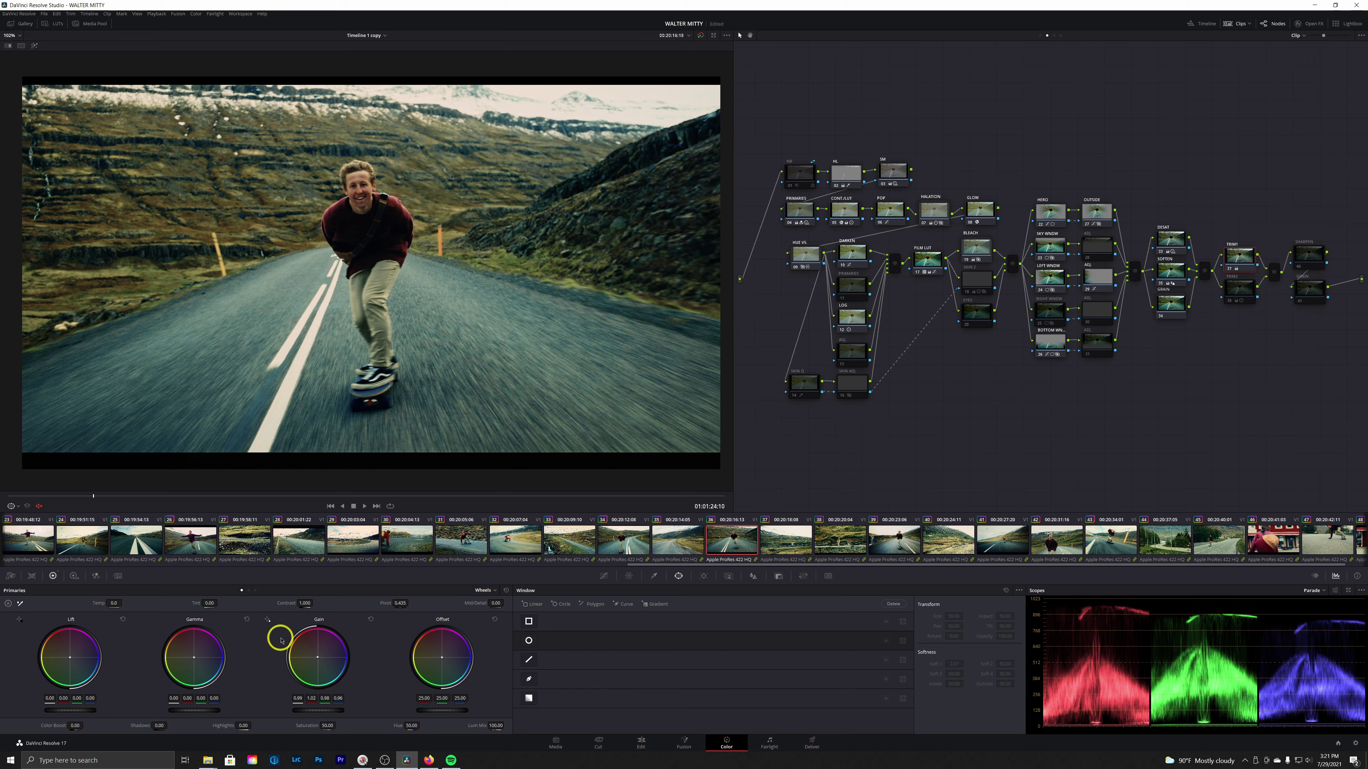
Enable the lower trim node, toggling it repeatedly to compare its effect on the image
{"action": "left_click", "coordinate": [1233, 294]}
{"action": "key", "text": "ctrl+d"}
{"action": "key", "text": "ctrl+d"}
{"action": "key", "text": "ctrl+d"}
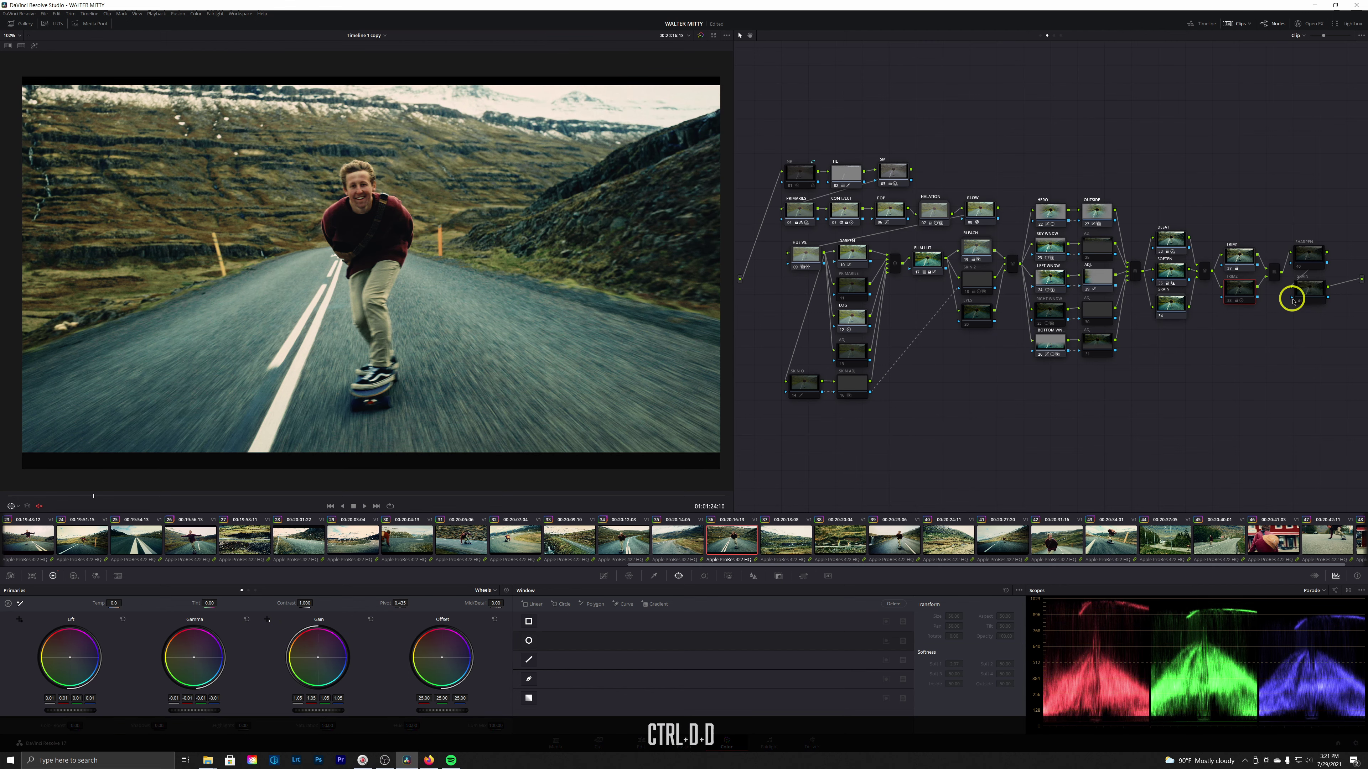
{"action": "key", "text": "ctrl+d"}
{"action": "key", "text": "ctrl+d"}
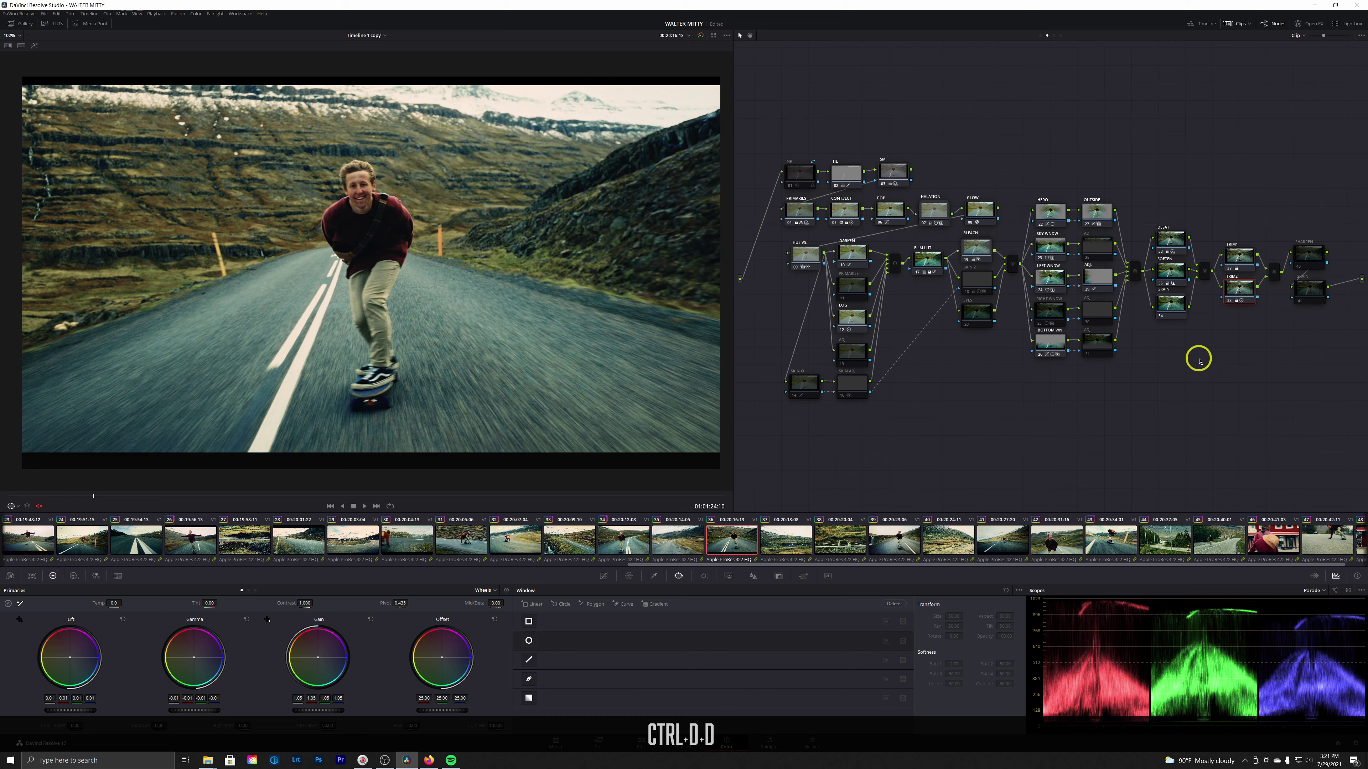
{"action": "key", "text": "ctrl+d"}
{"action": "key", "text": "ctrl+d"}
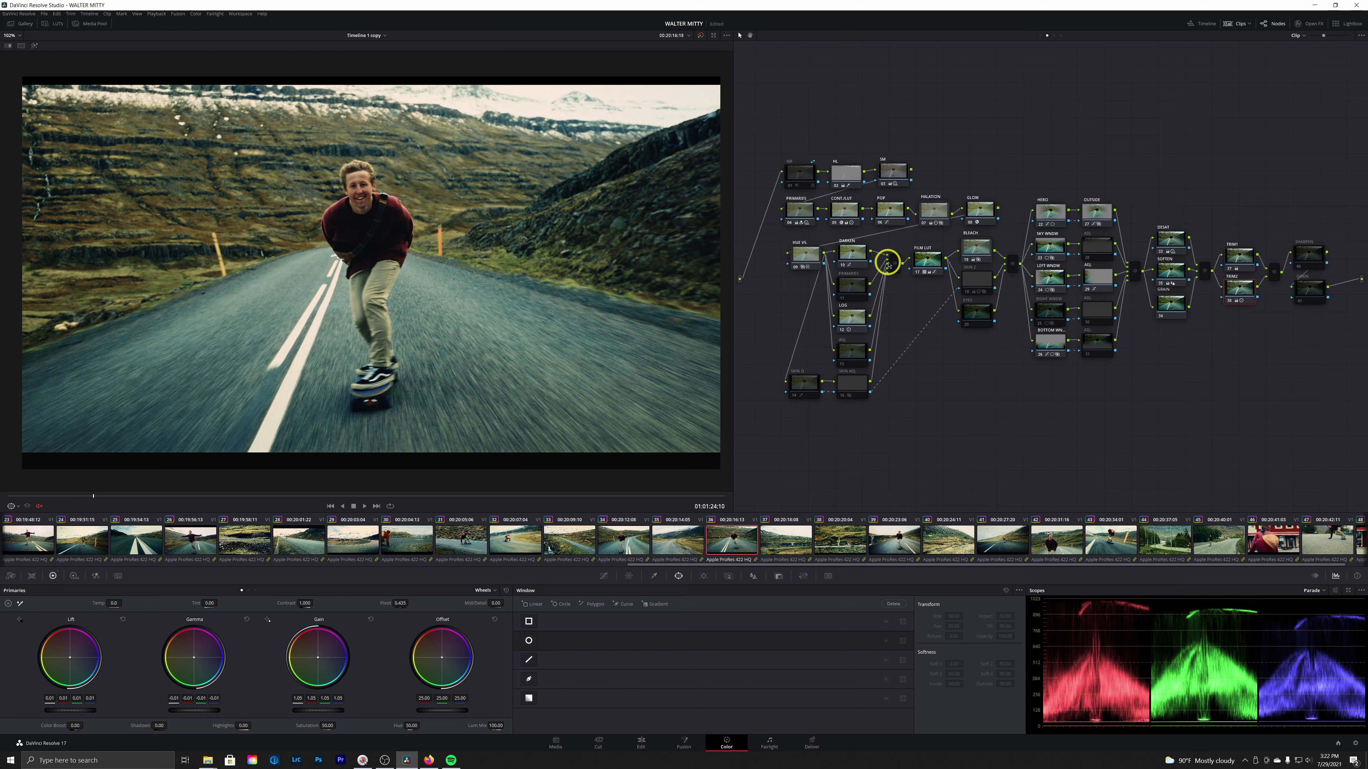
Review the POP node, the crouching skateboarder clip and the empty road clip, selecting the last node of the road clip's top row
{"action": "left_click", "coordinate": [890, 215]}
{"action": "left_click_drag", "start_coordinate": [93, 495], "coordinate": [104, 498]}
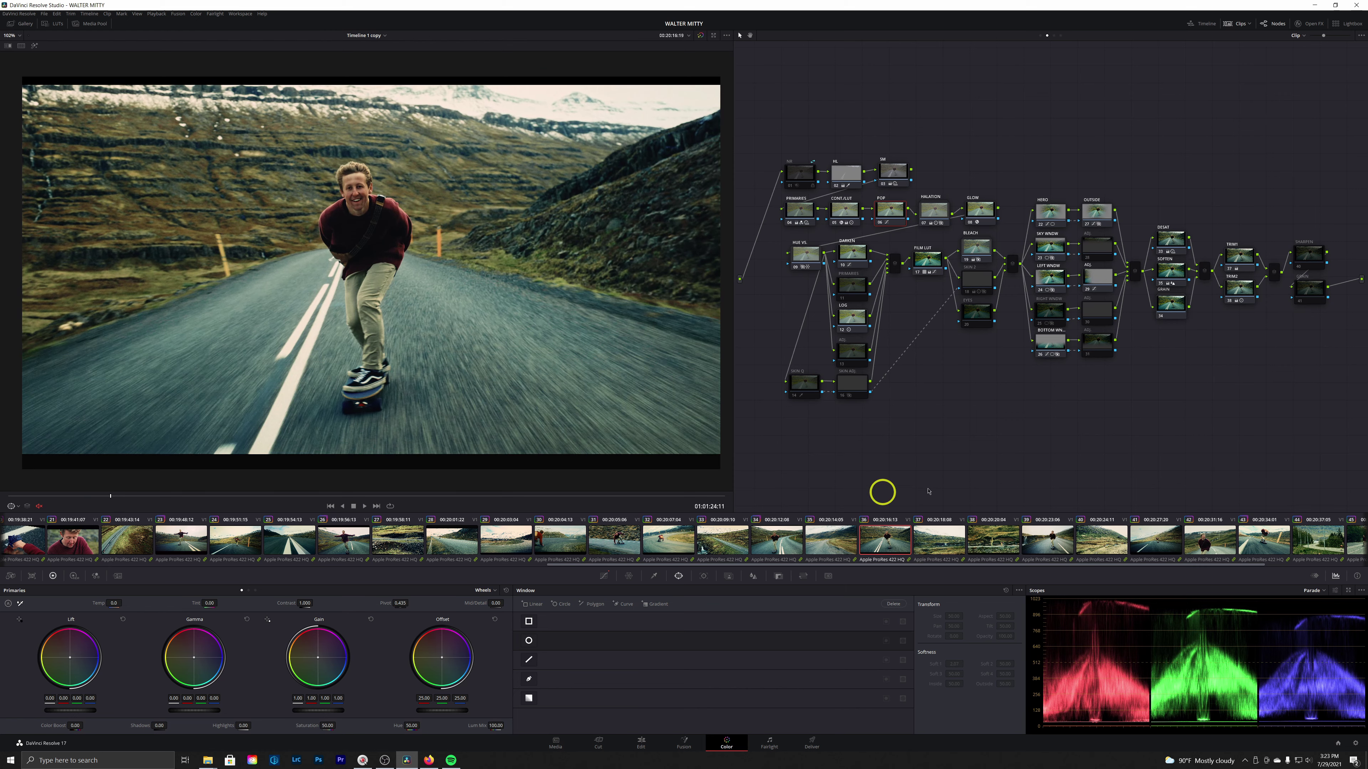
{"action": "left_click", "coordinate": [633, 542]}
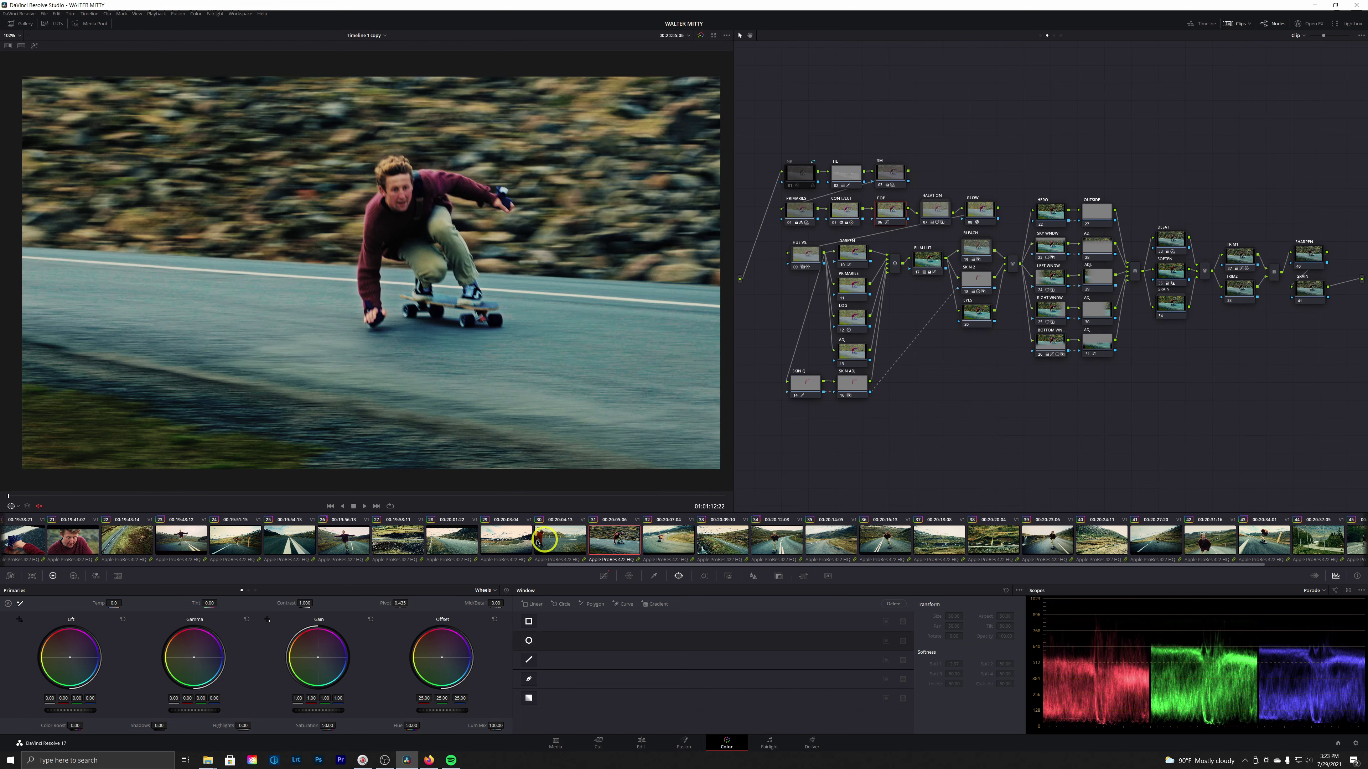
{"action": "left_click", "coordinate": [112, 535]}
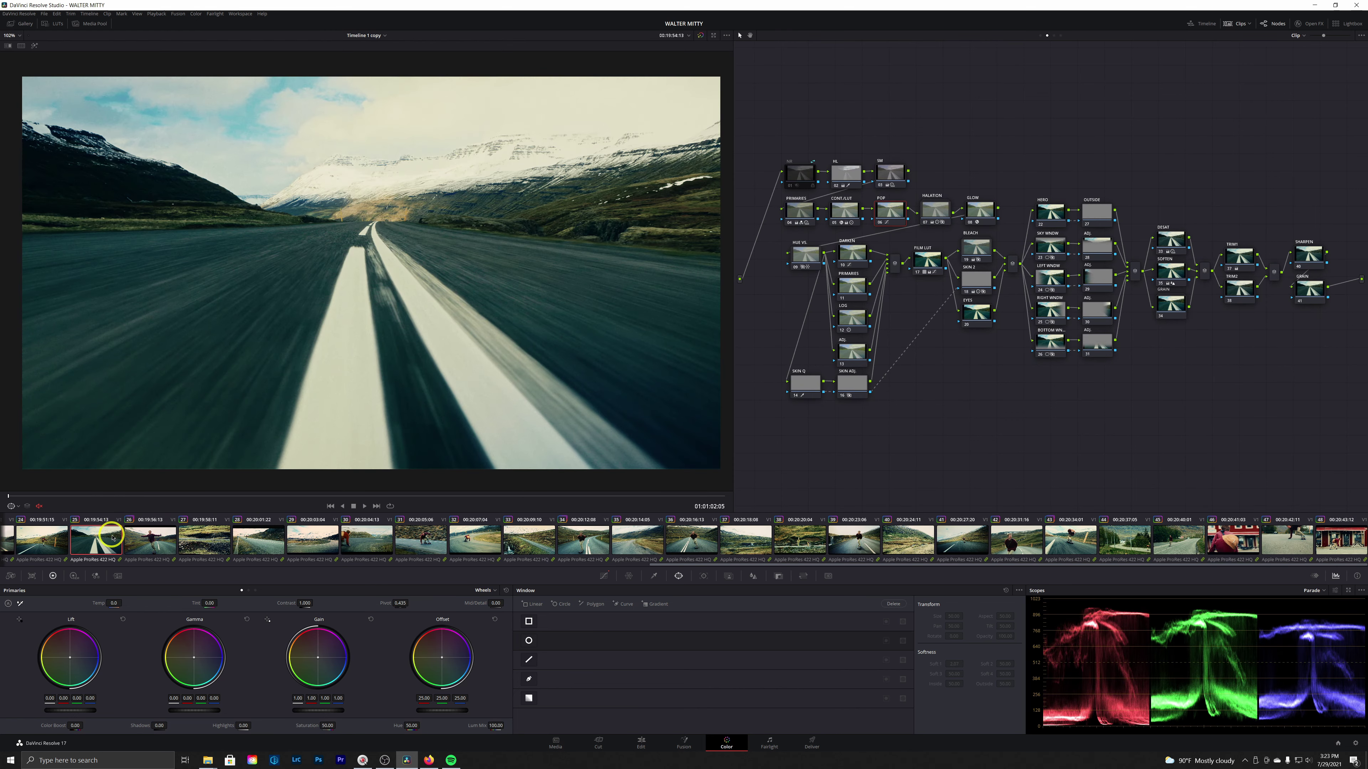
{"action": "left_click", "coordinate": [895, 173]}
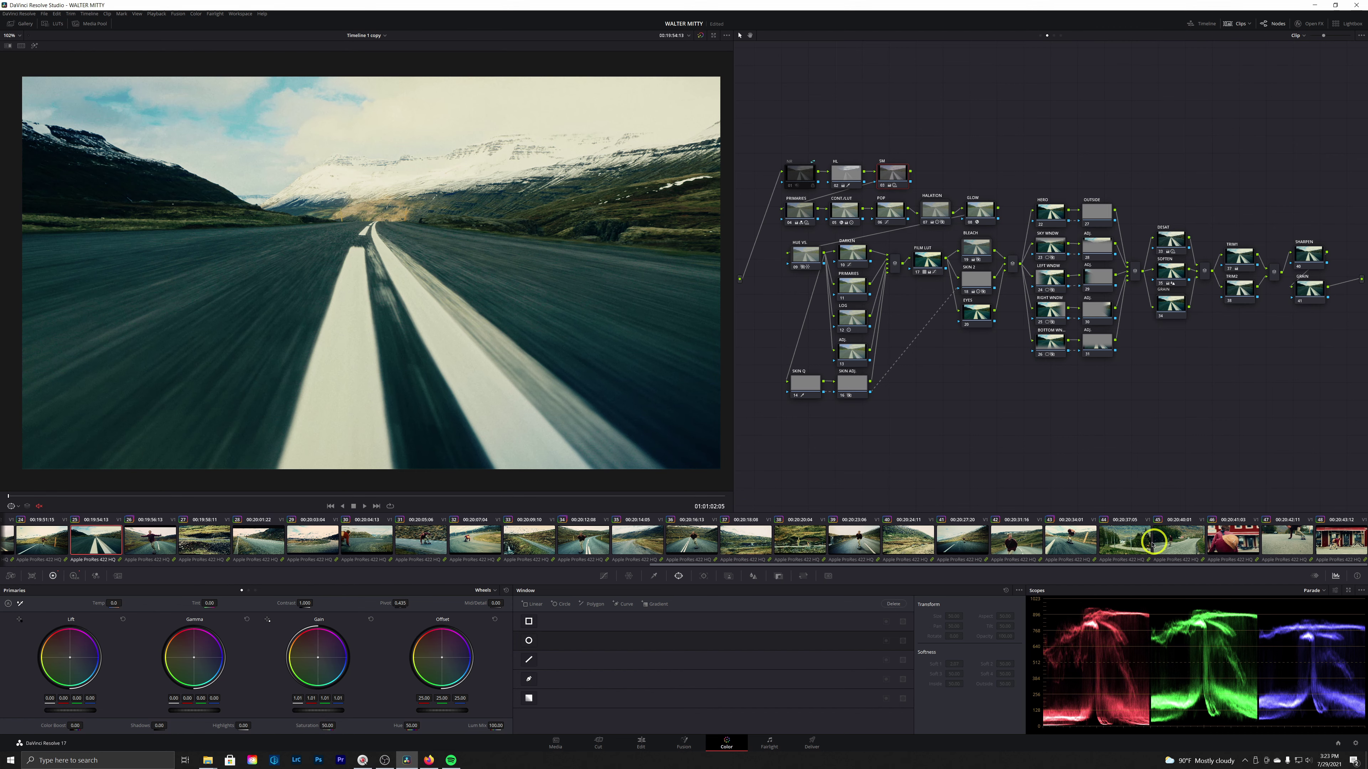
{"action": "left_click_drag", "start_coordinate": [899, 173], "coordinate": [906, 171]}
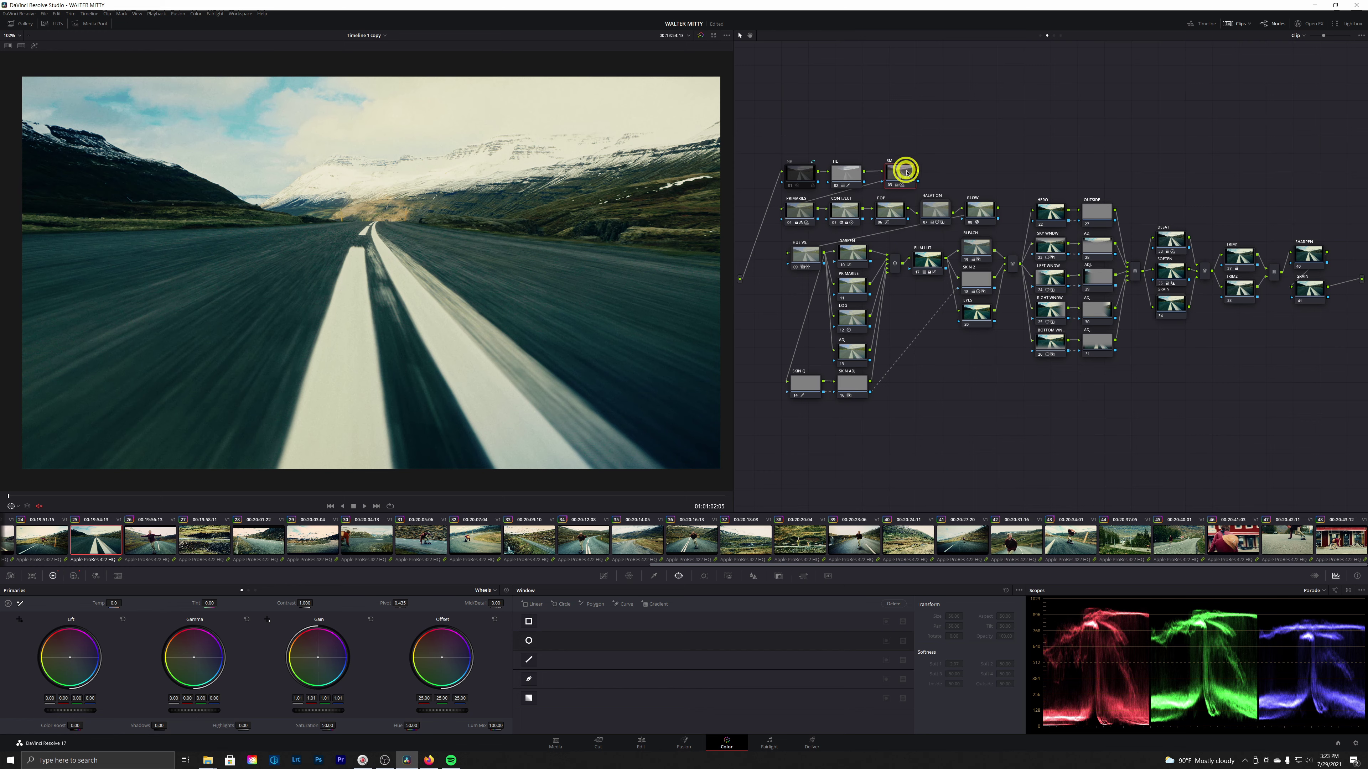